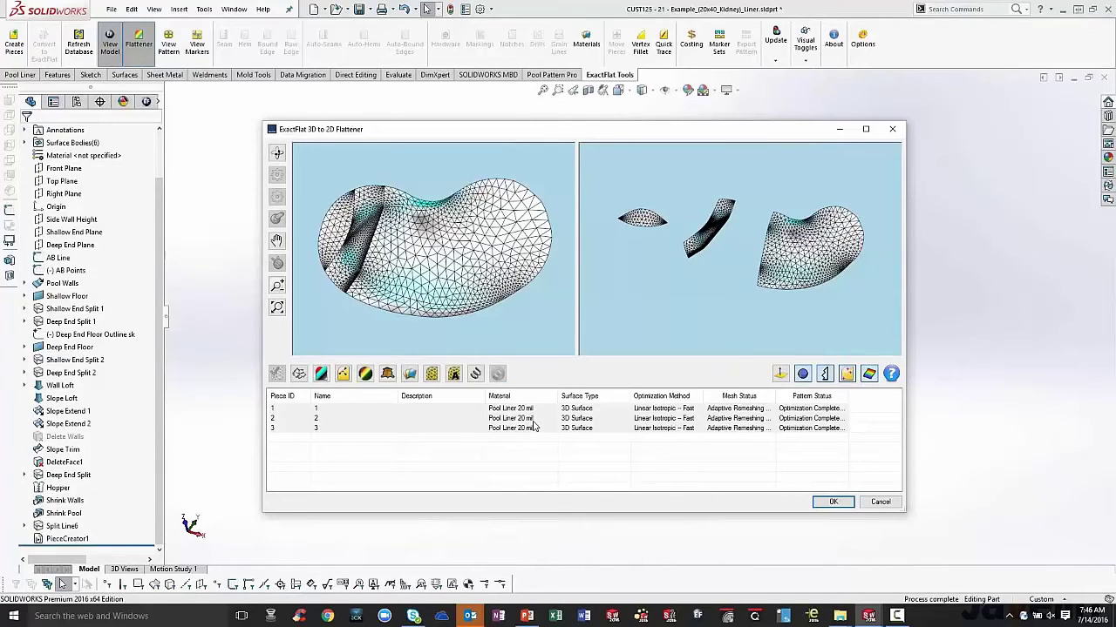
- Accept the flattened liner pieces and hide the point labels and sketches on the 3D pool model
left_click(832, 502)
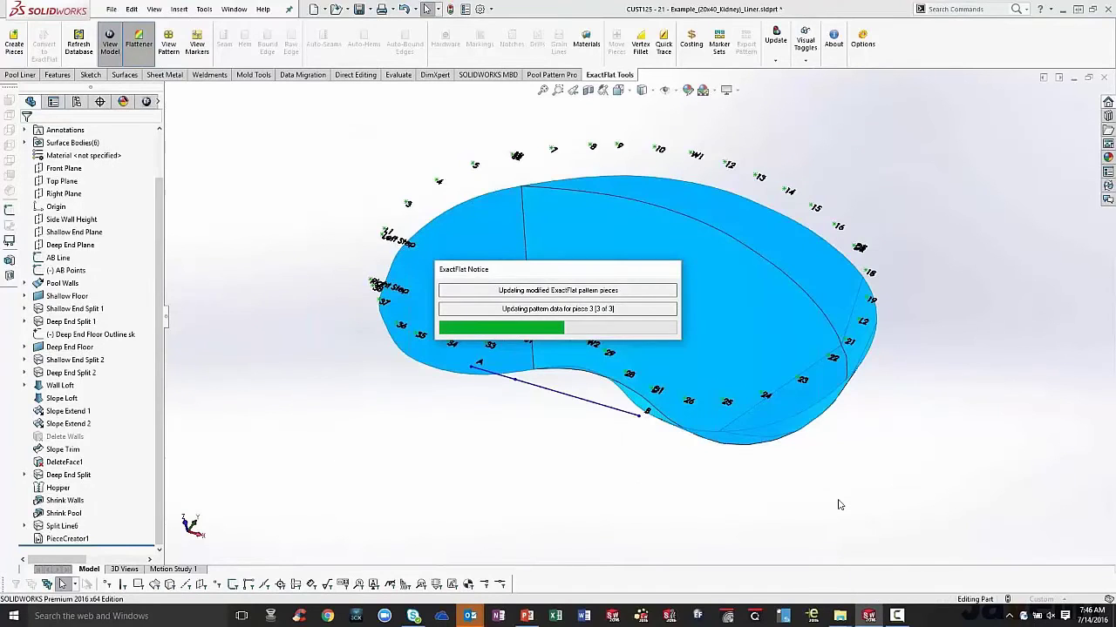
left_click(669, 90)
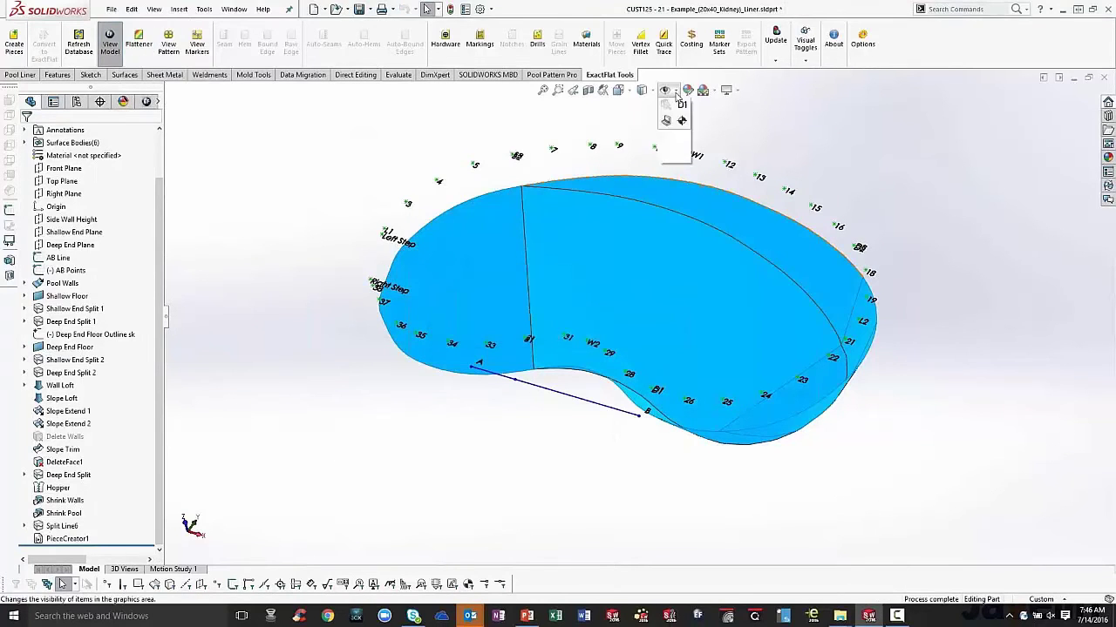
left_click(682, 140)
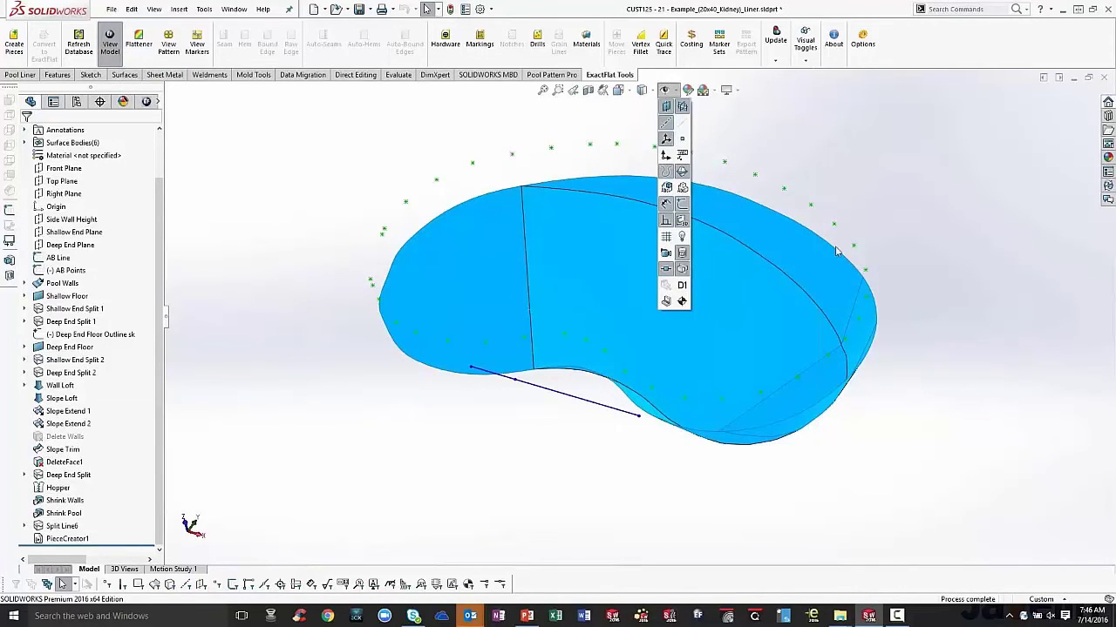
left_click(683, 204)
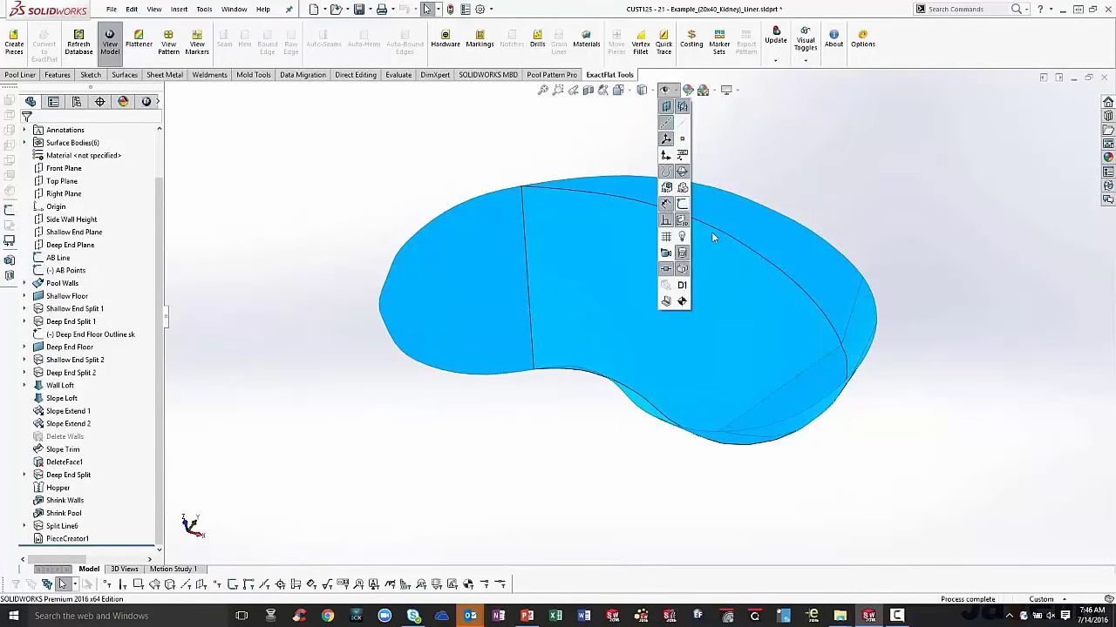
- Display the flattened 2D pattern pieces and orient the view to Top
left_click(168, 48)
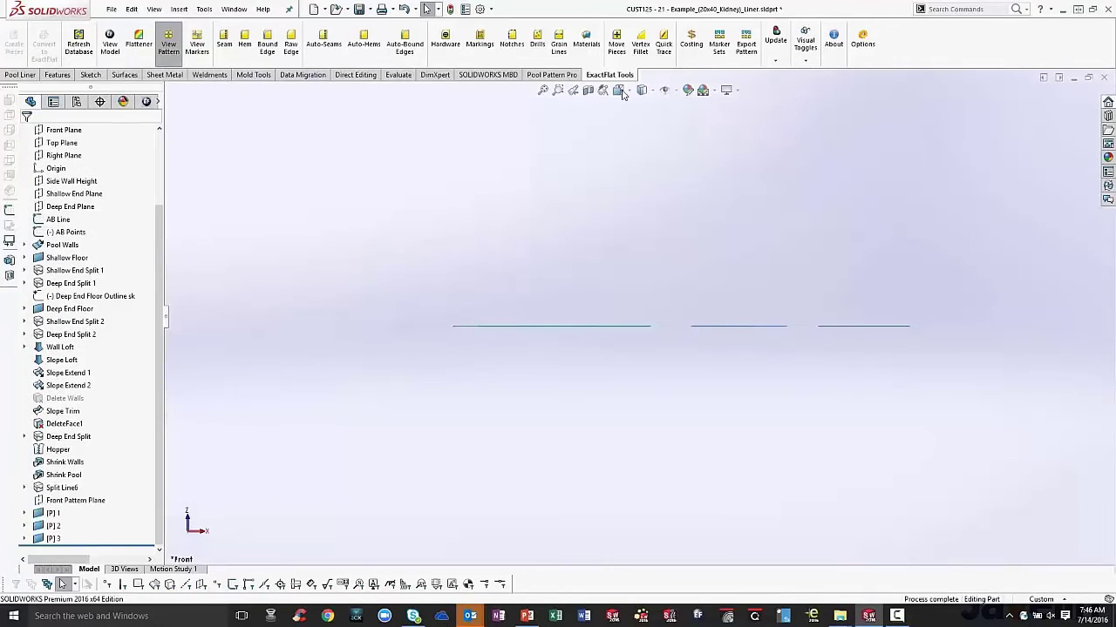
left_click(619, 90)
left_click(635, 125)
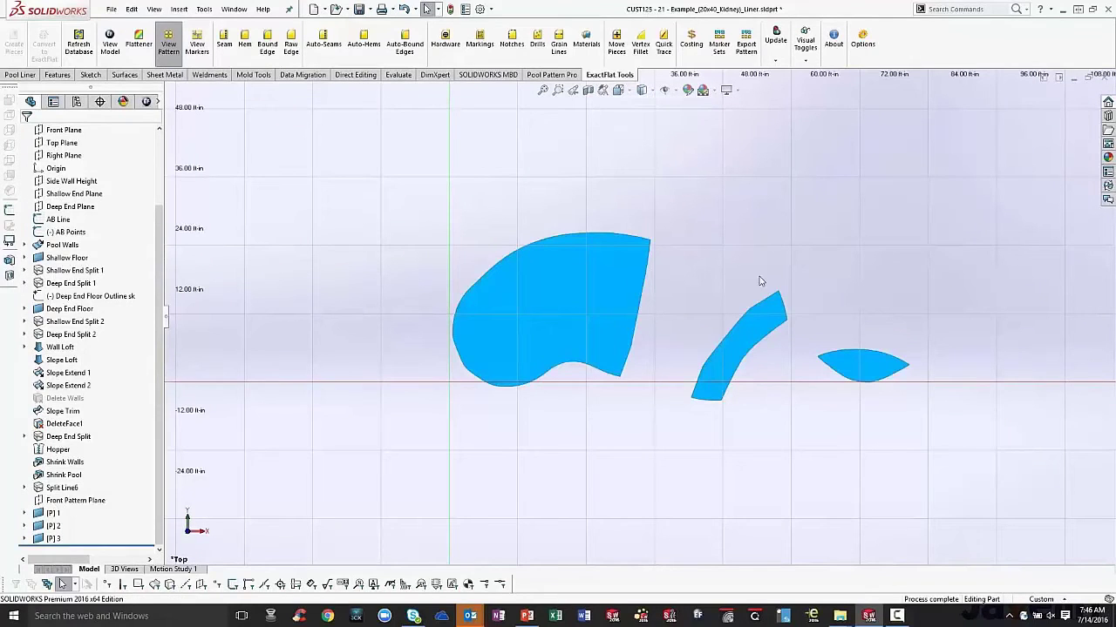
- Align the large pattern piece vertically by its straight side using Move Pieces with the Right Edge option
left_click(616, 48)
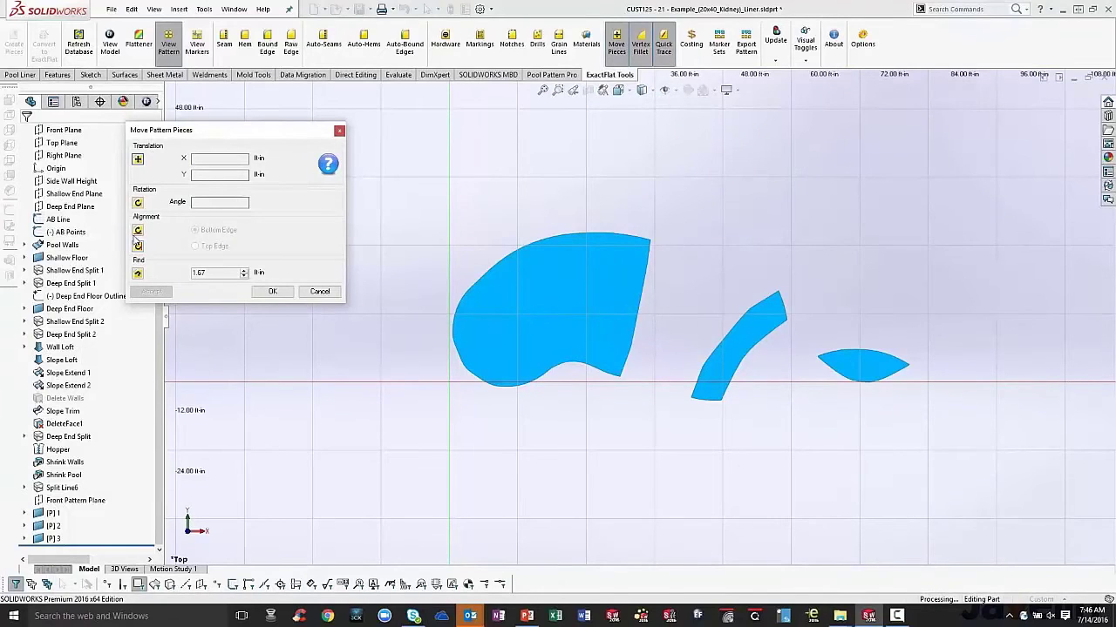
left_click(136, 231)
left_click(138, 246)
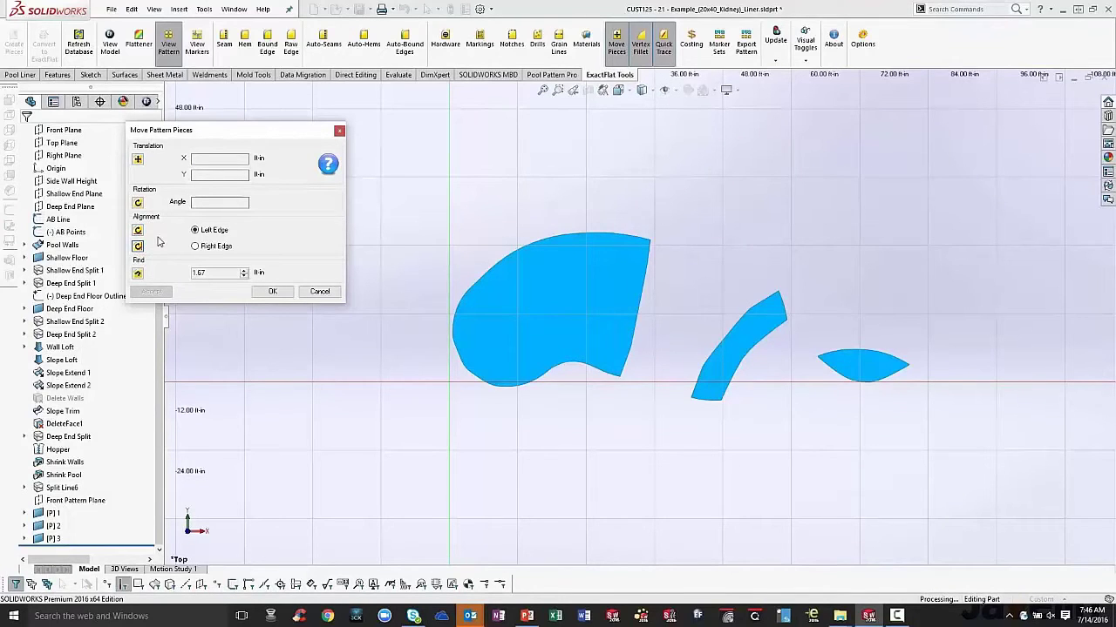
left_click(200, 247)
left_click(639, 312)
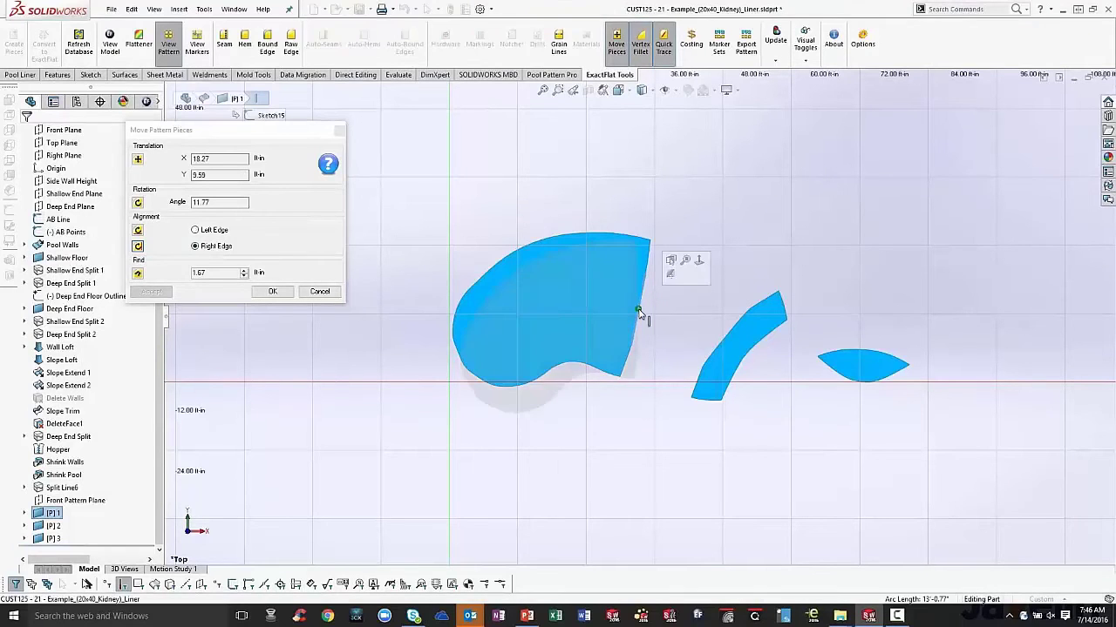
left_click(577, 379)
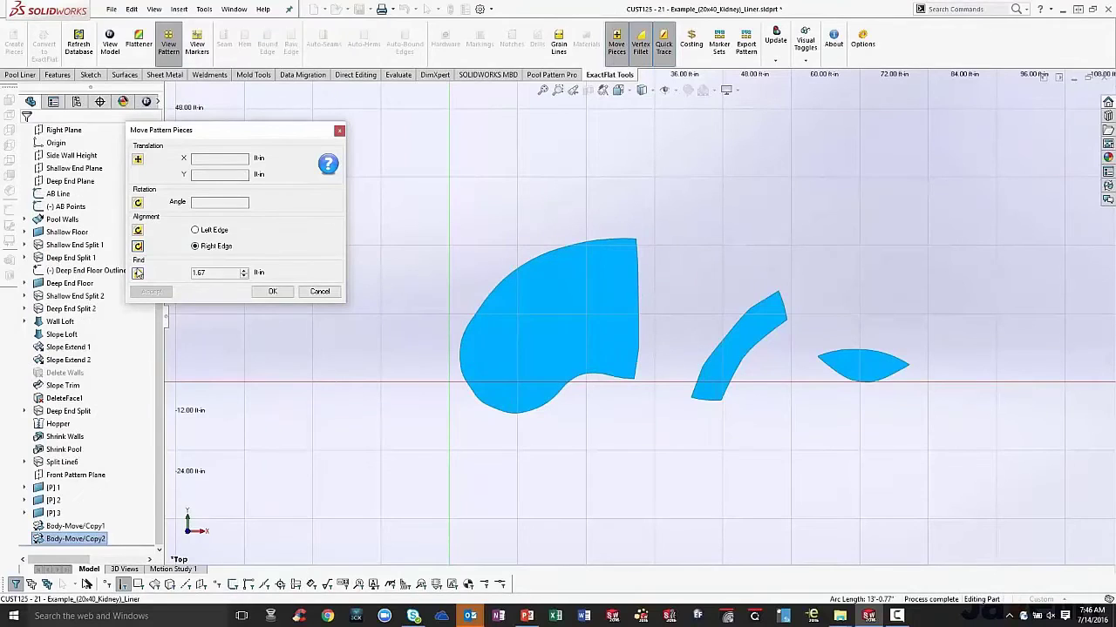
- Set the Find distance to 2.00 and bring the curved strip and small end piece alongside their matching edges
double_click(218, 274)
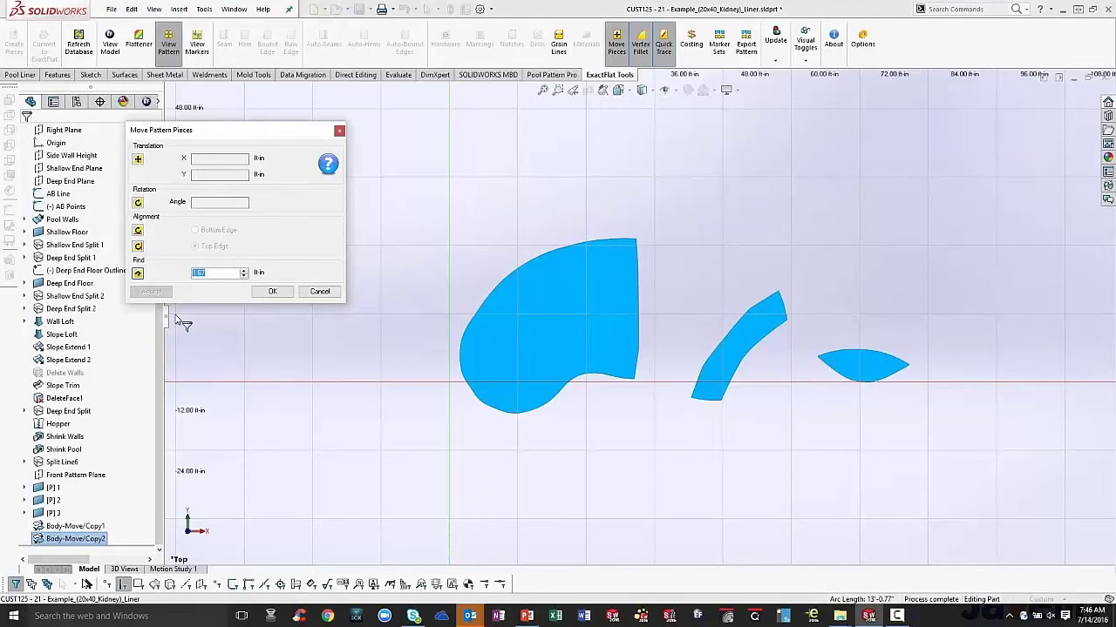
type("2")
left_click(639, 310)
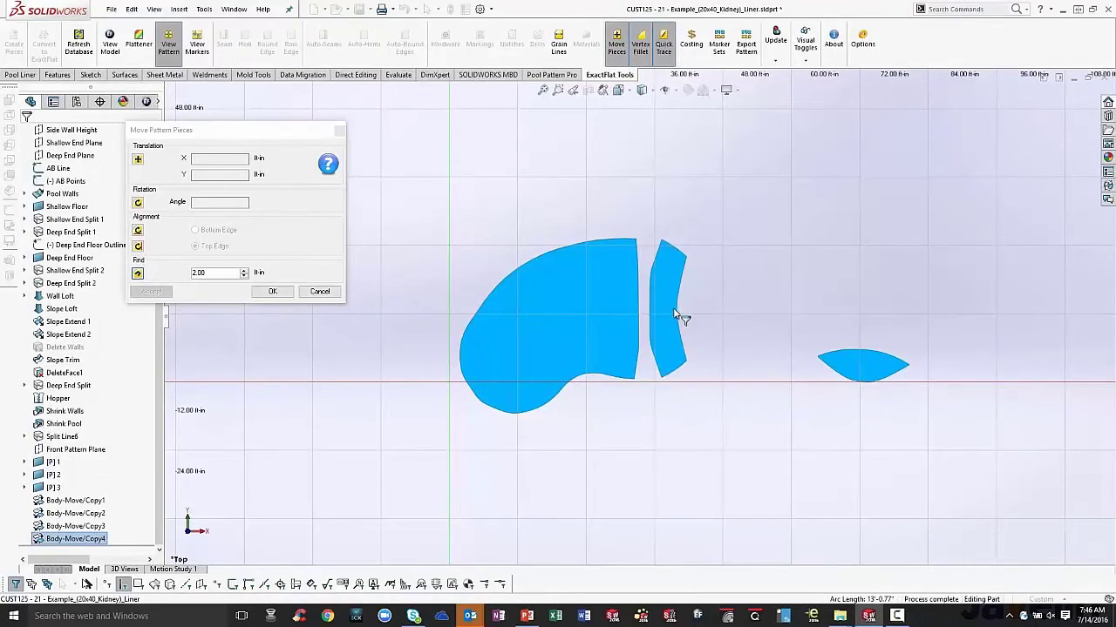
left_click(678, 314)
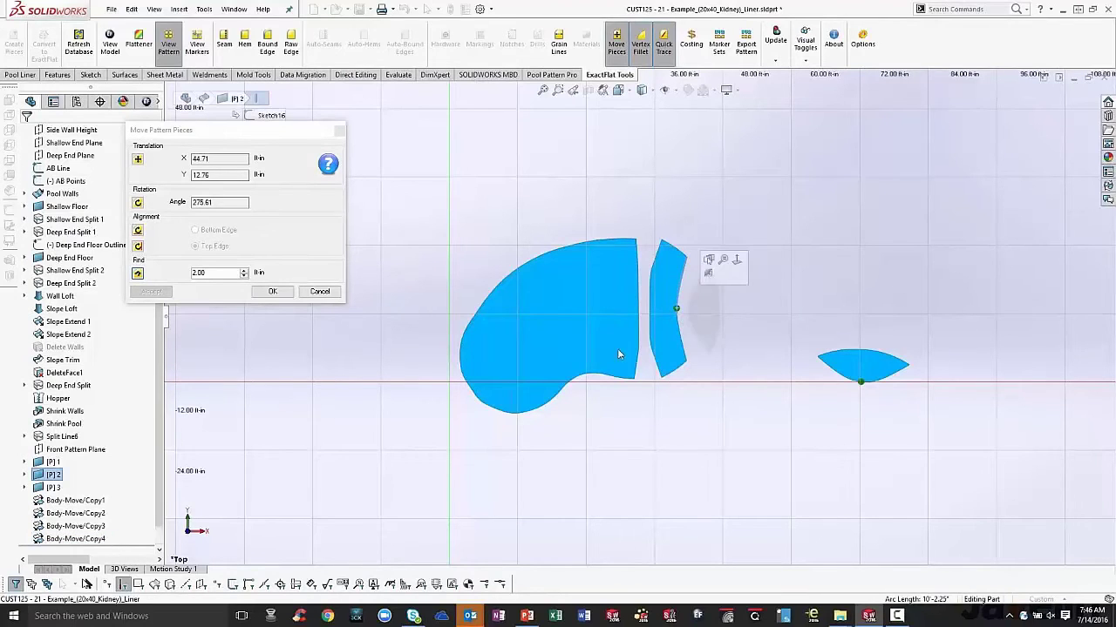
left_click(272, 291)
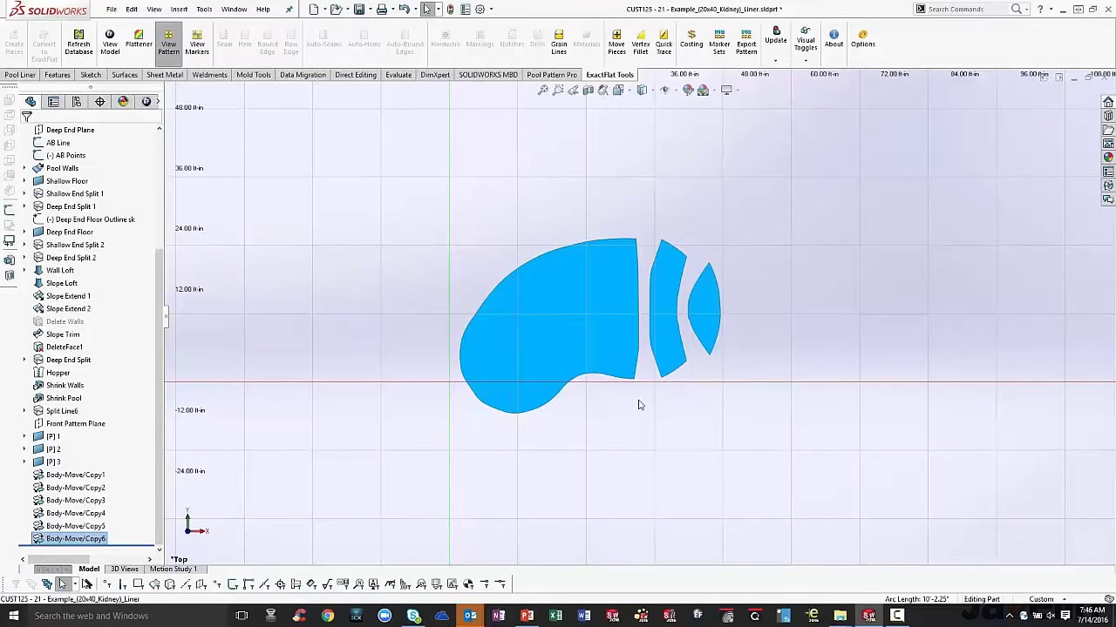
- Export the pattern to a part with panels of width 6, ExactFlat conversion and Pool Liner 20 mil material
left_click(747, 48)
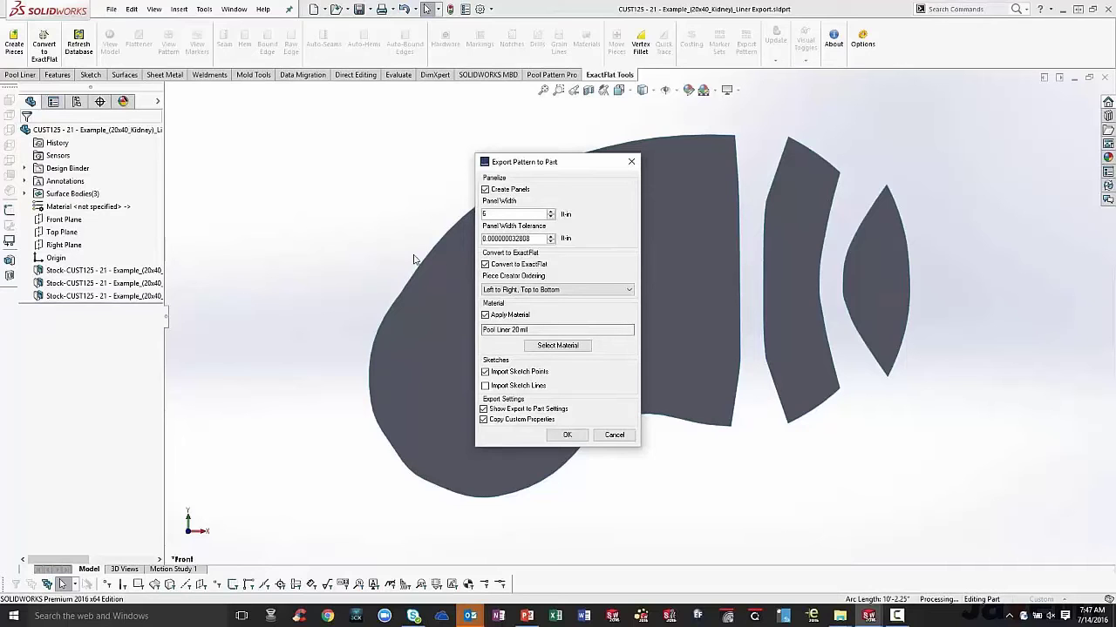
left_click(568, 435)
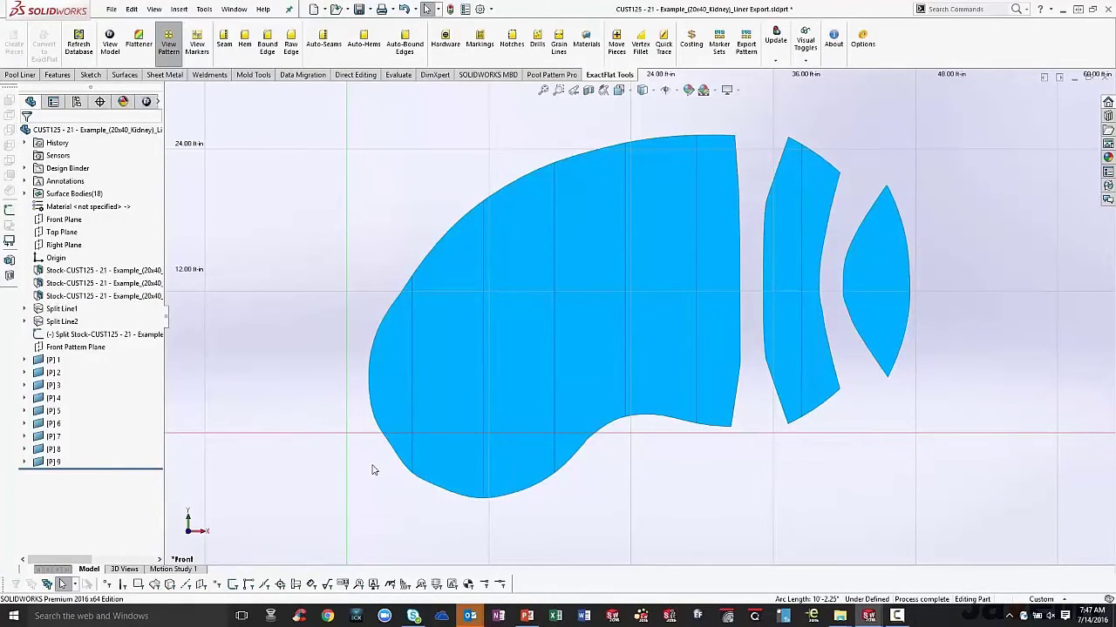
- Review the auto-generated marker and the layer assignments of its Export to Eastman profile without exporting
left_click(197, 48)
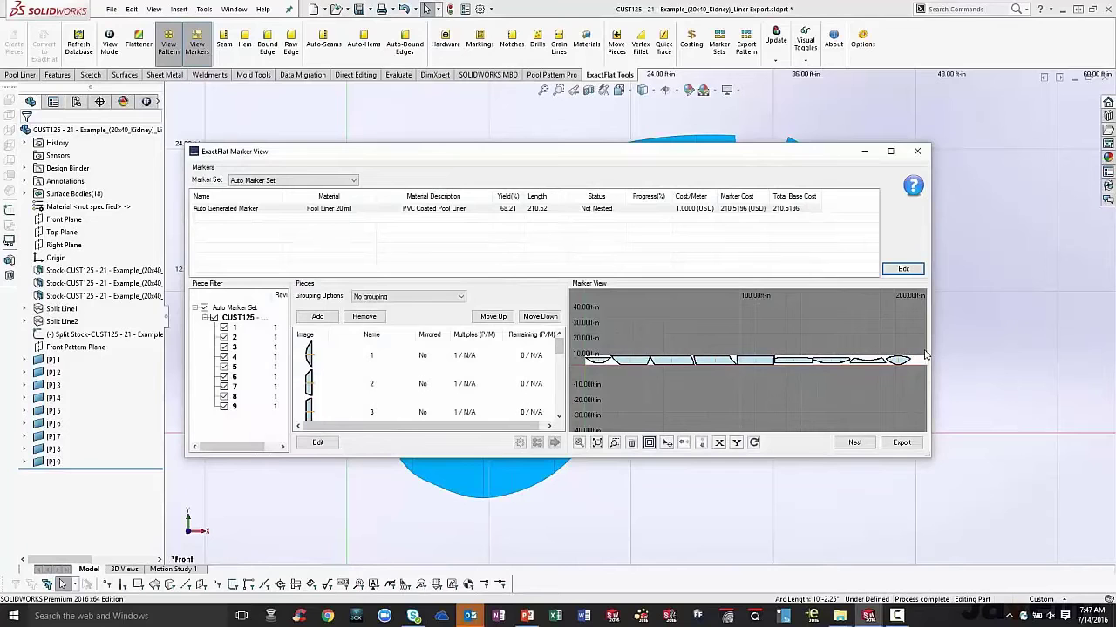
left_click(901, 442)
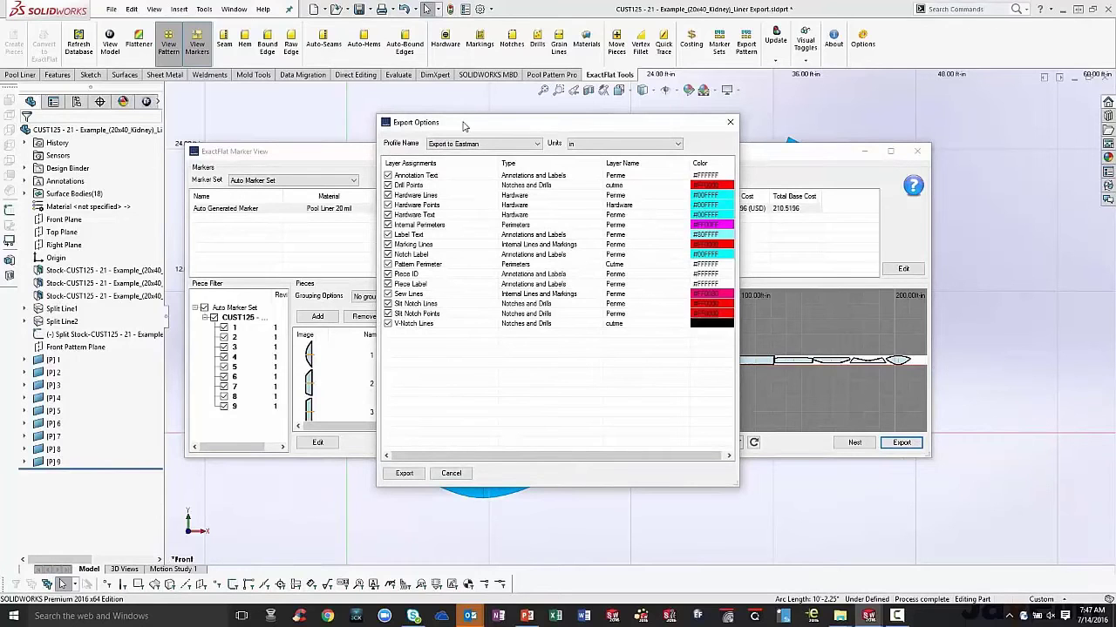
left_click(484, 144)
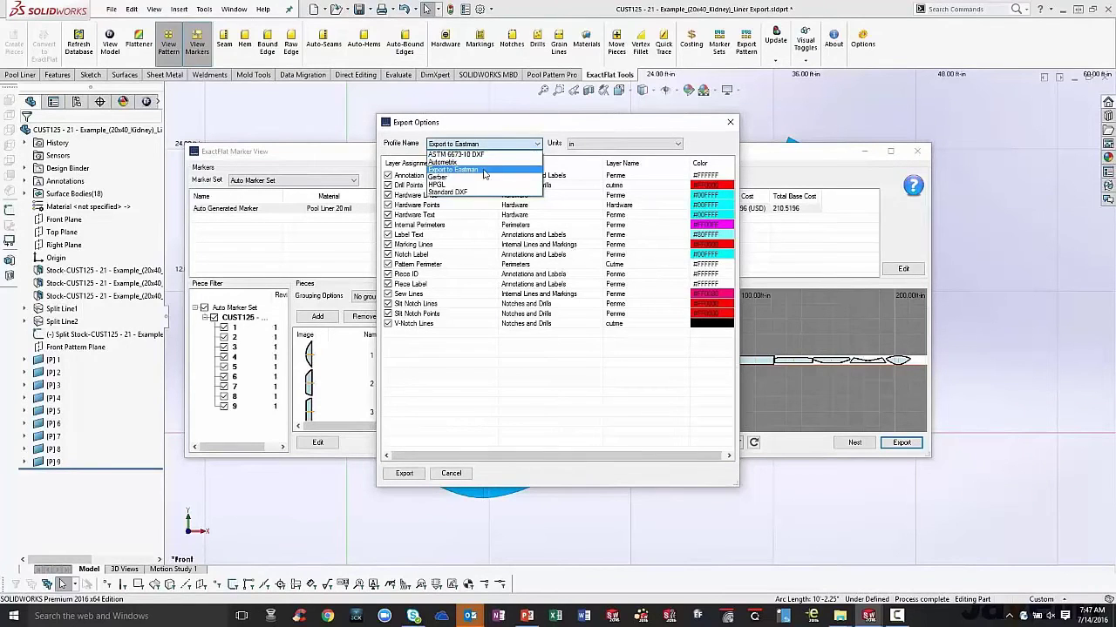
left_click(486, 173)
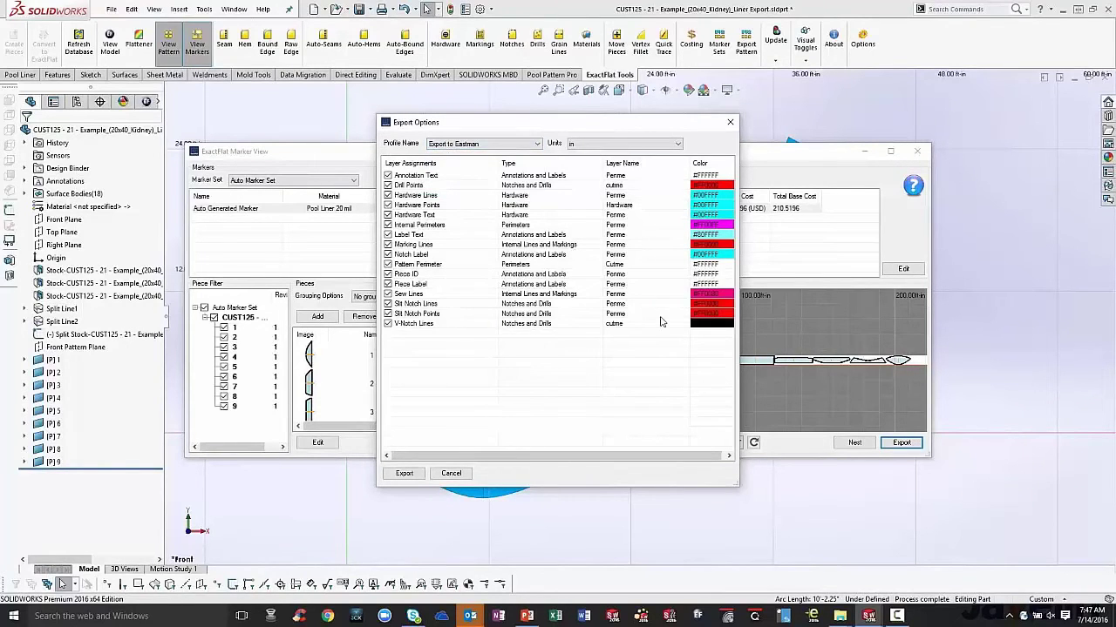
left_click(451, 473)
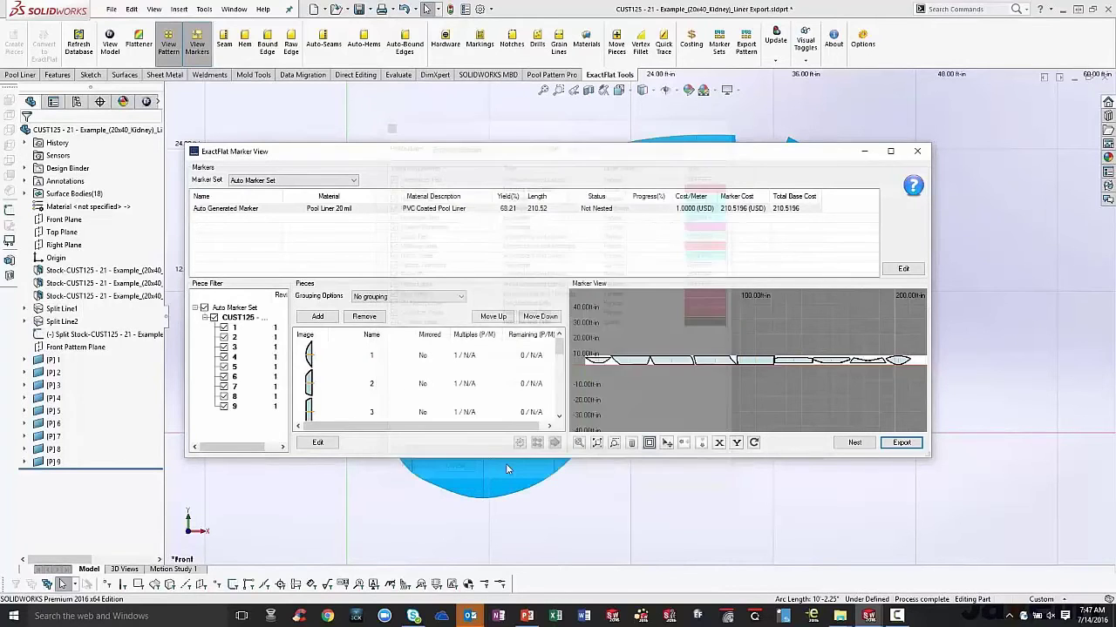
left_click(923, 159)
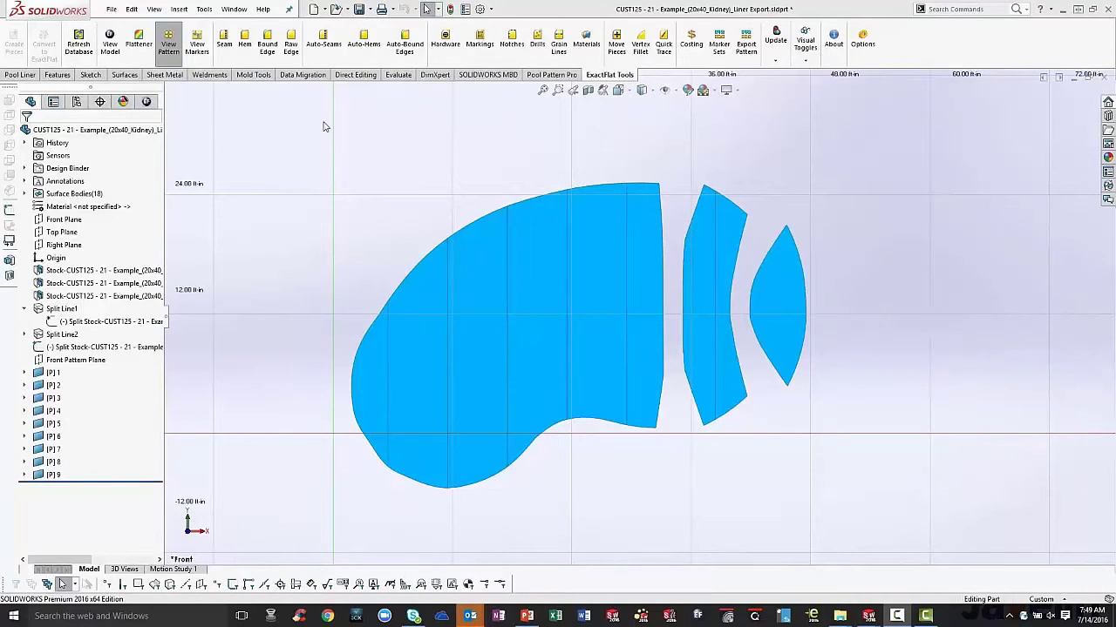
- Start a new Pool Pattern Pro liners and covers project using a template as the source
left_click(209, 12)
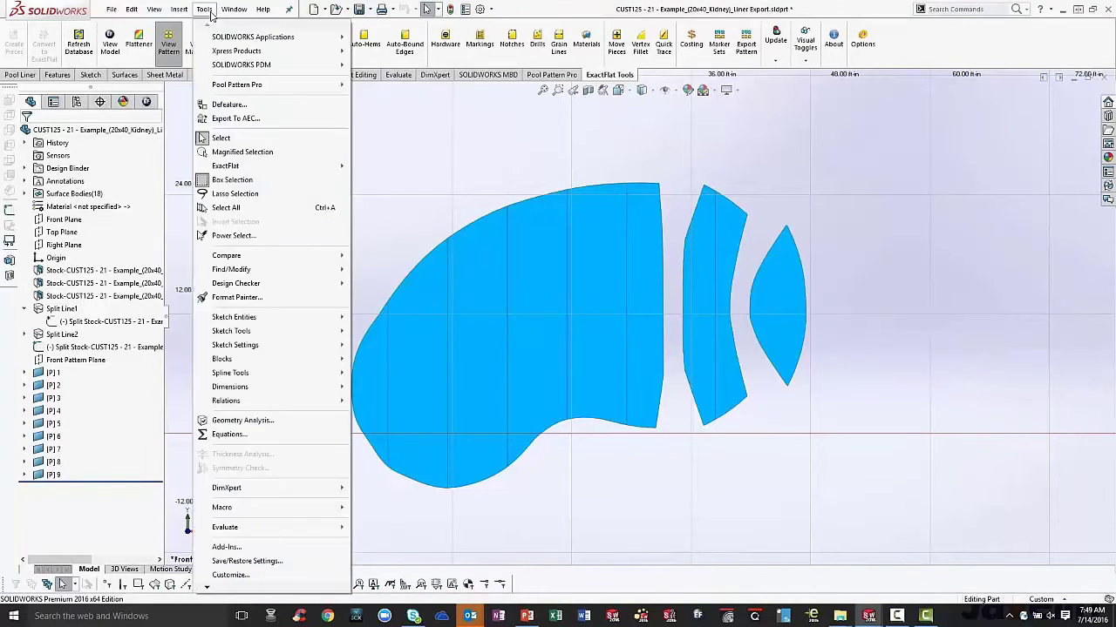
mouse_move(236, 85)
left_click(416, 161)
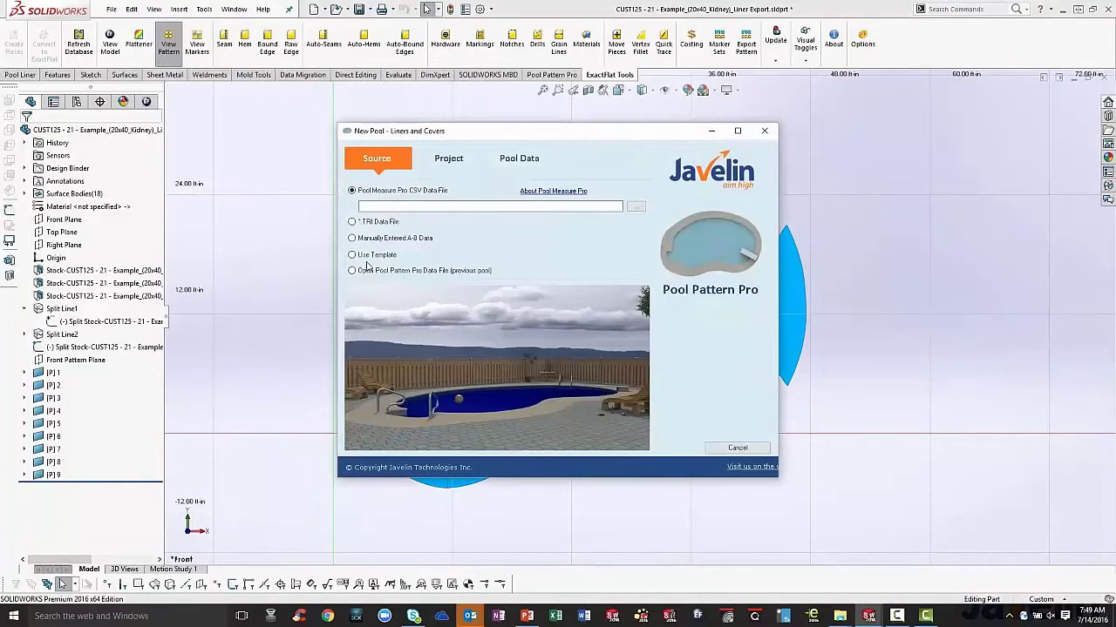
left_click(368, 255)
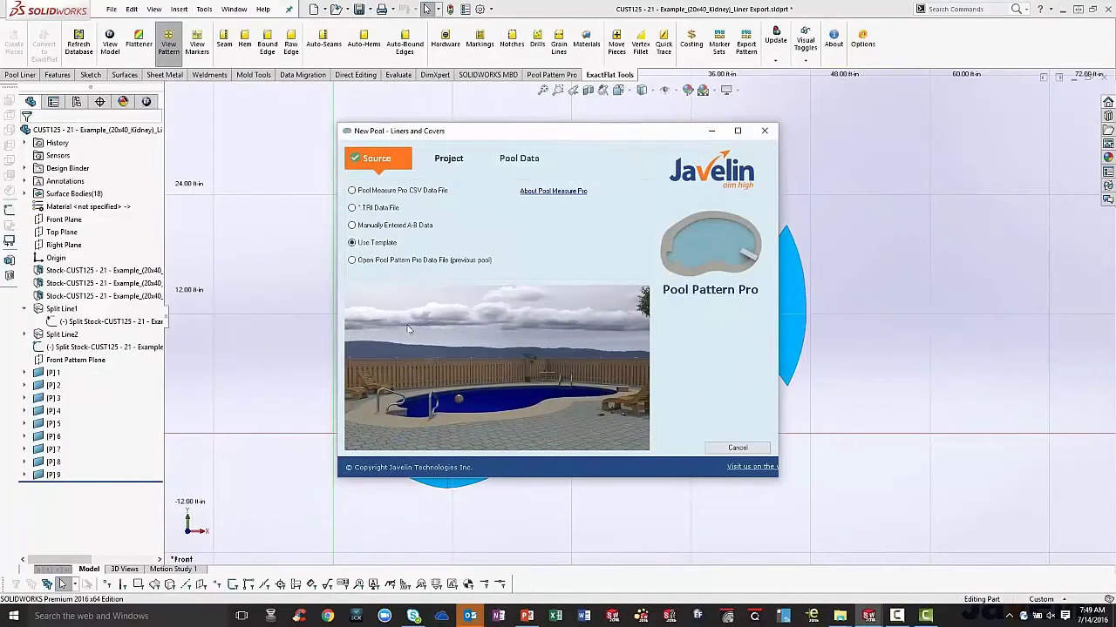
- Enter Rectangle 1 as the project ID and file name and set the project scope to Cover
left_click(449, 159)
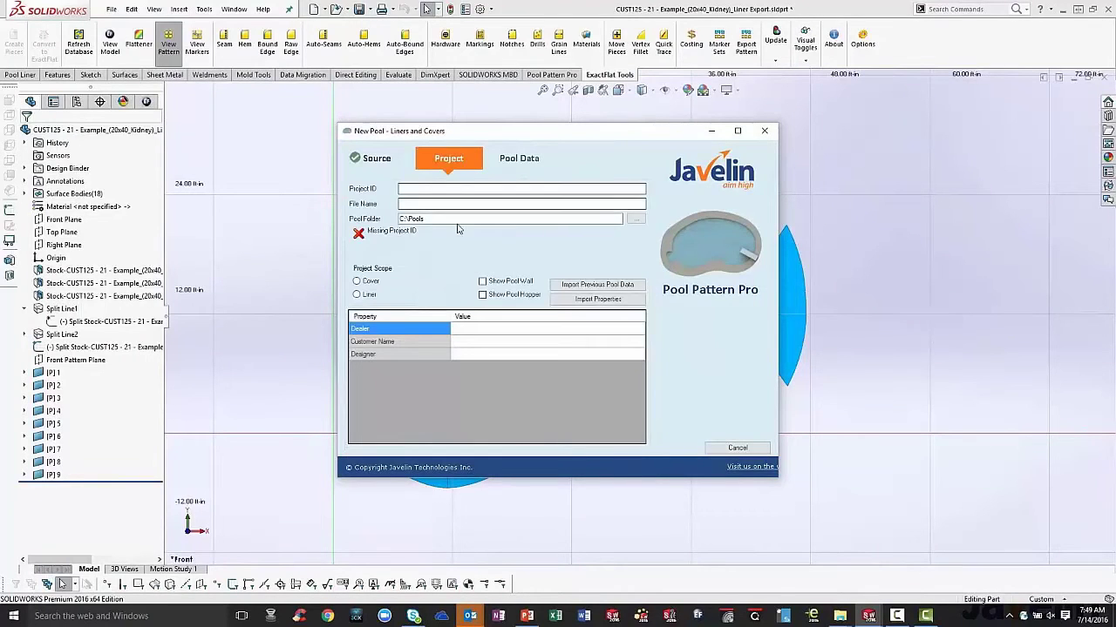
left_click(465, 188)
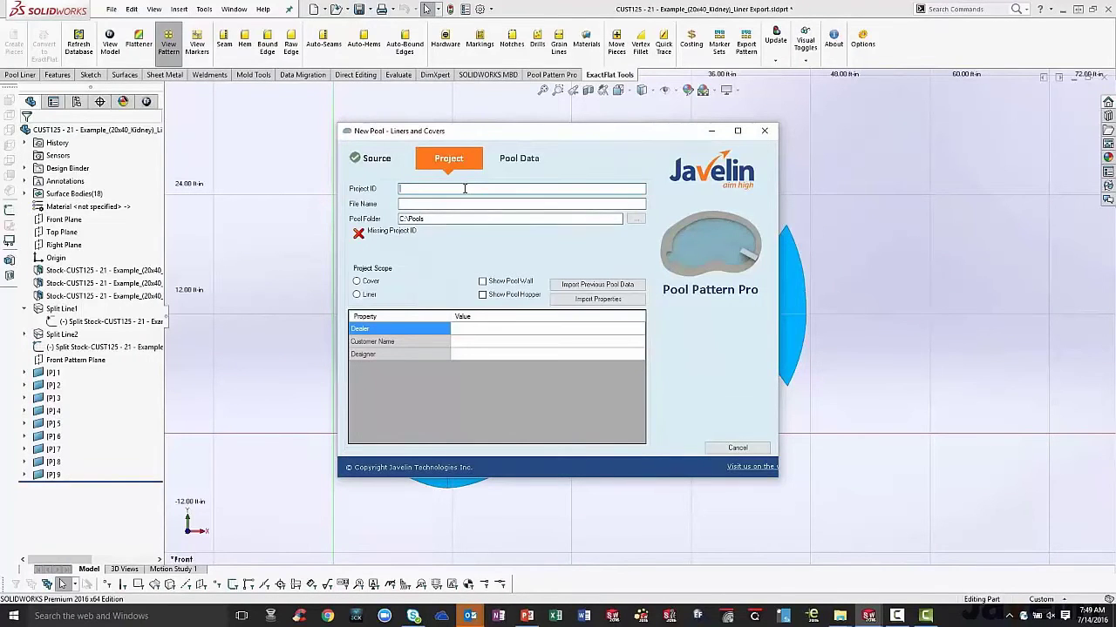
type("Rectangle")
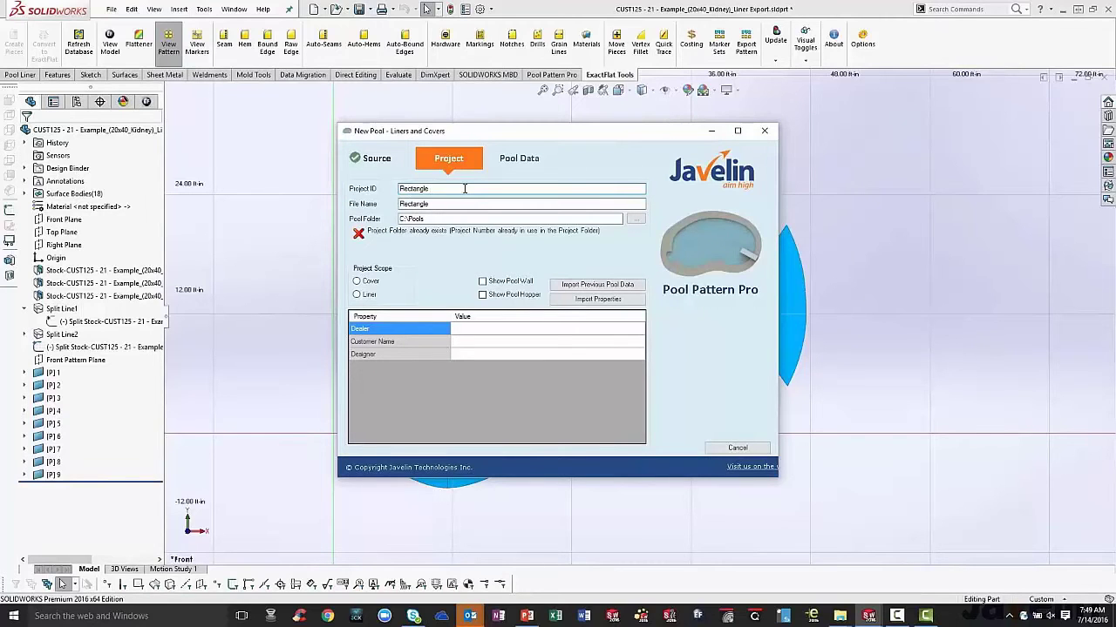
type(" 1")
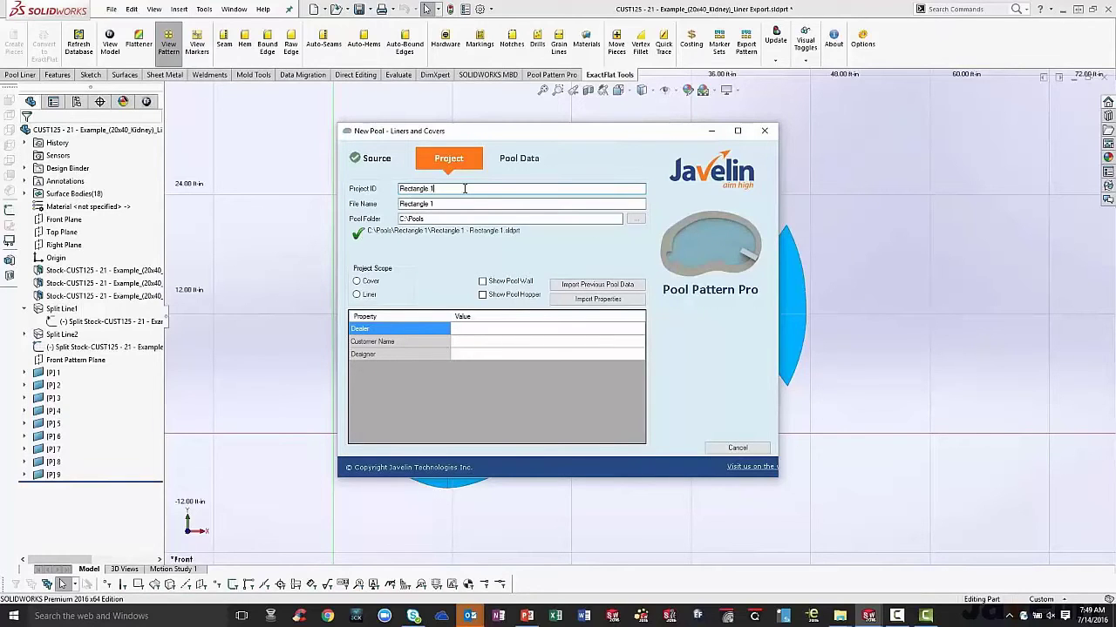
left_click(357, 281)
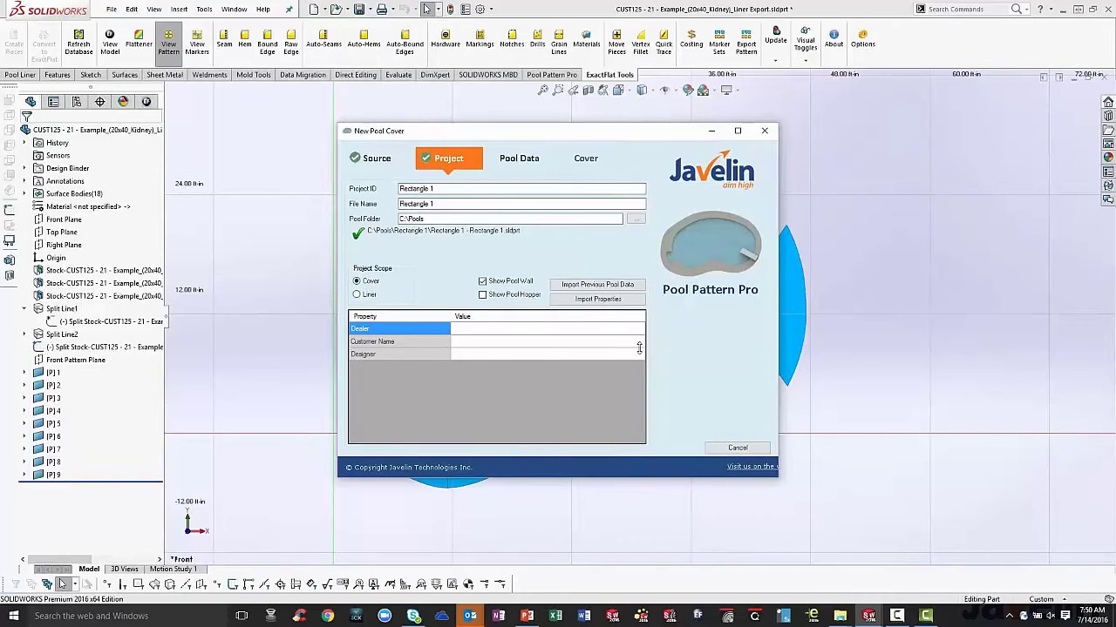
- Choose the Rectangle template from the Rectangle category for the pool data
left_click(516, 159)
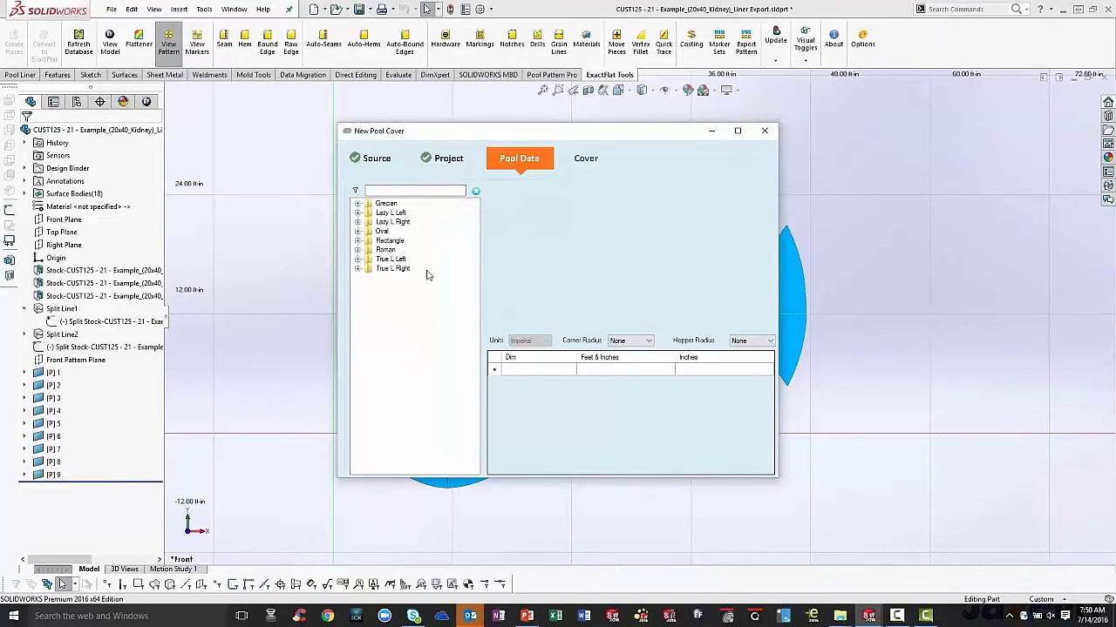
left_click(404, 191)
left_click(357, 240)
left_click(406, 251)
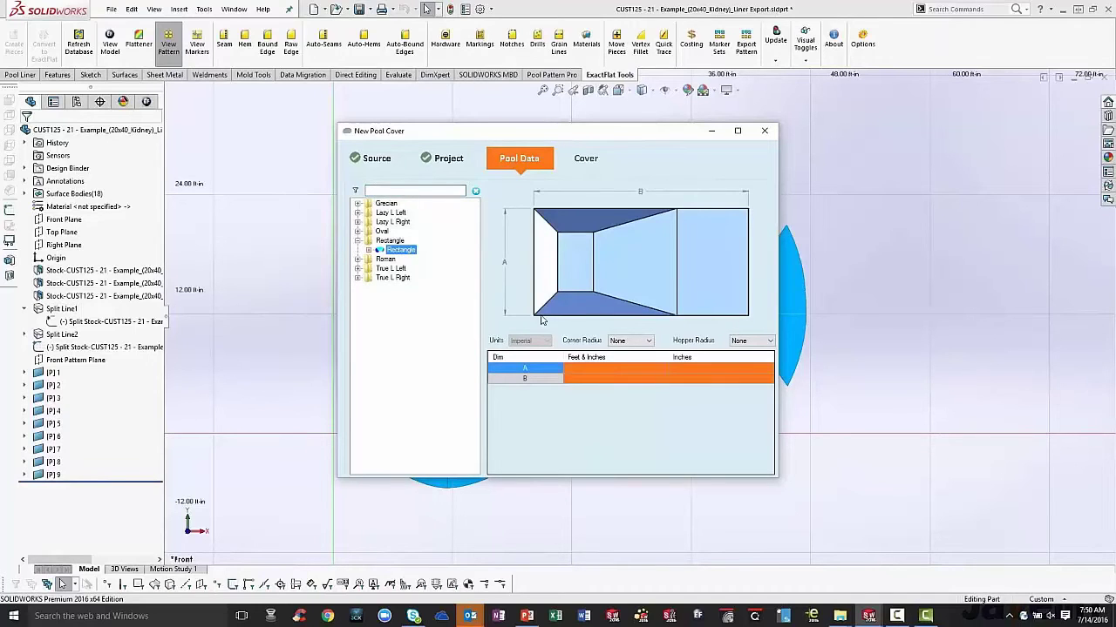
- Set the rectangular pool's dimension A to 16 feet and dimension B to 32 feet
left_click(623, 372)
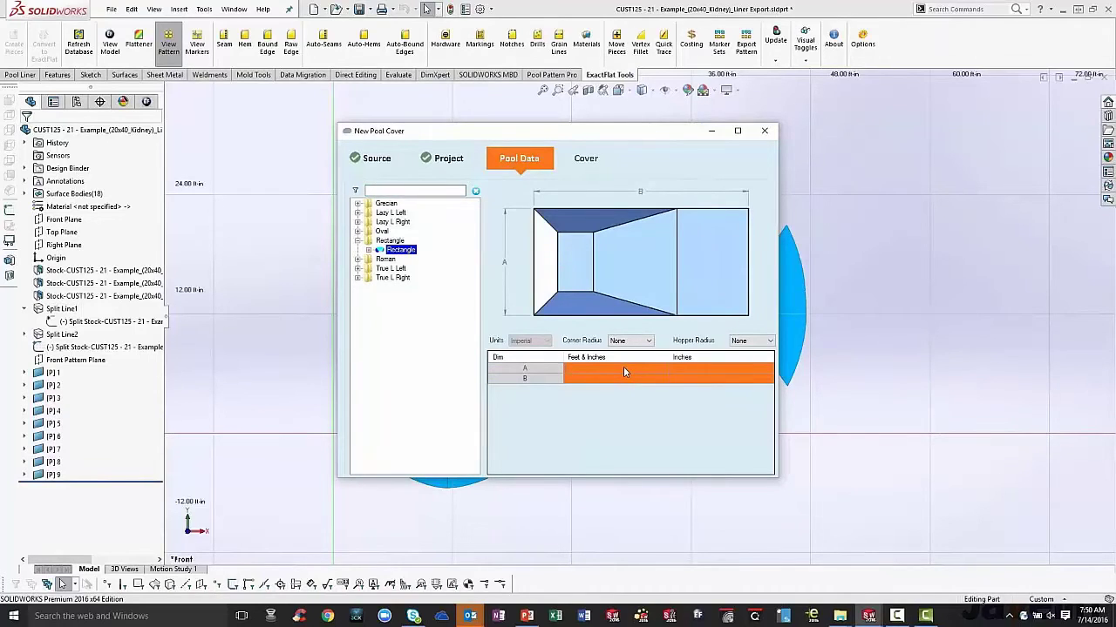
type("16")
key("Return")
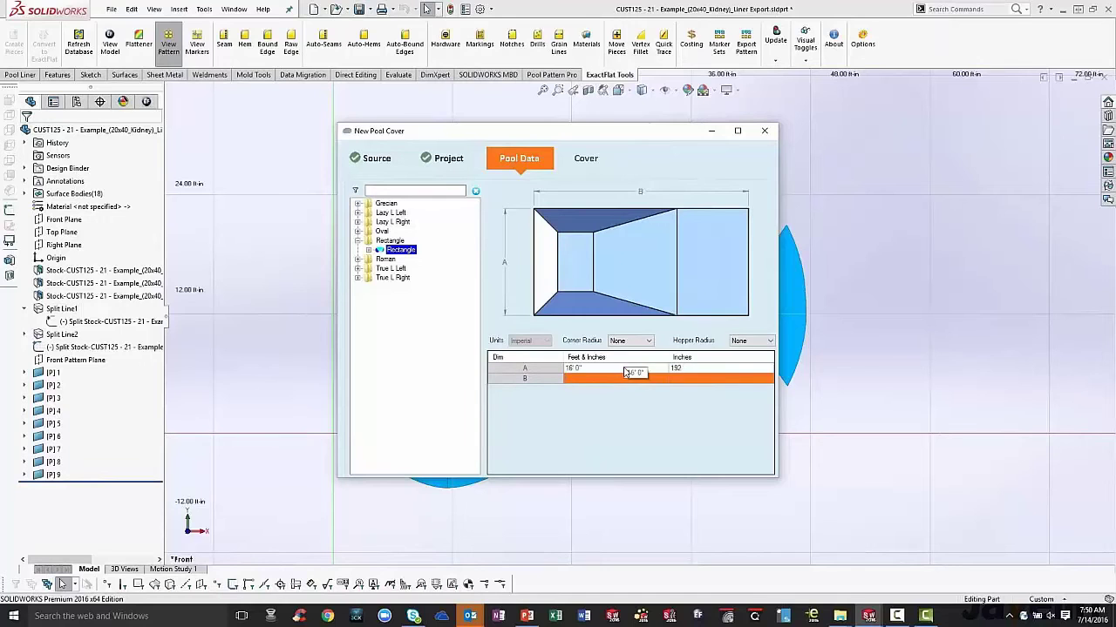
type("32")
key("Return")
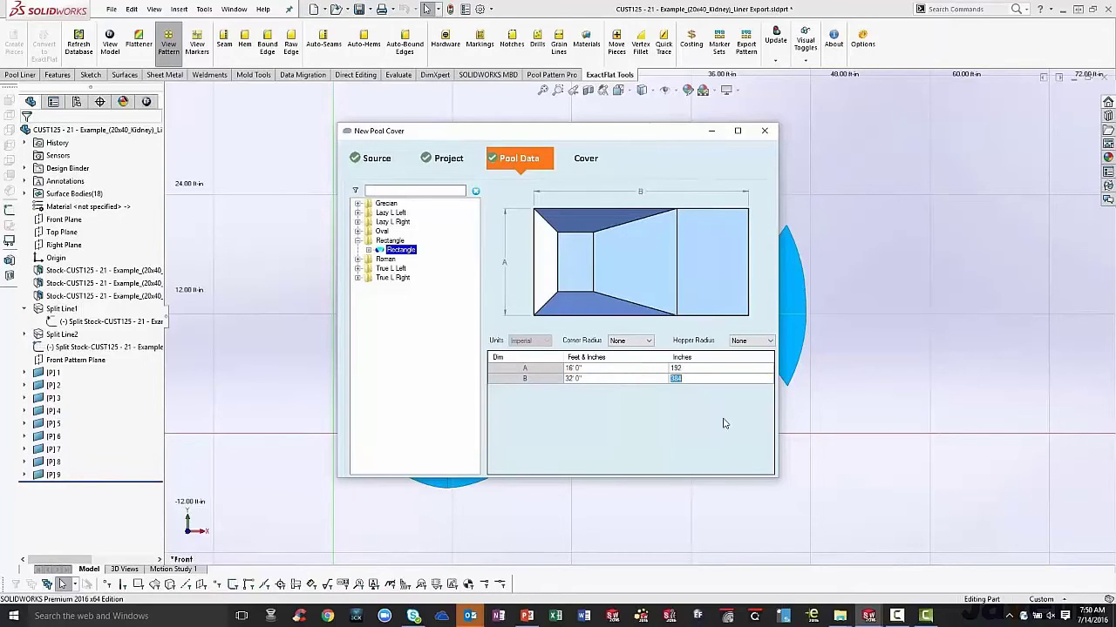
- Create the pool as a safety cover with 61" Green Mesh material, 8in Springs with D-Ring and the Concrete deck type
left_click(585, 159)
left_click(493, 212)
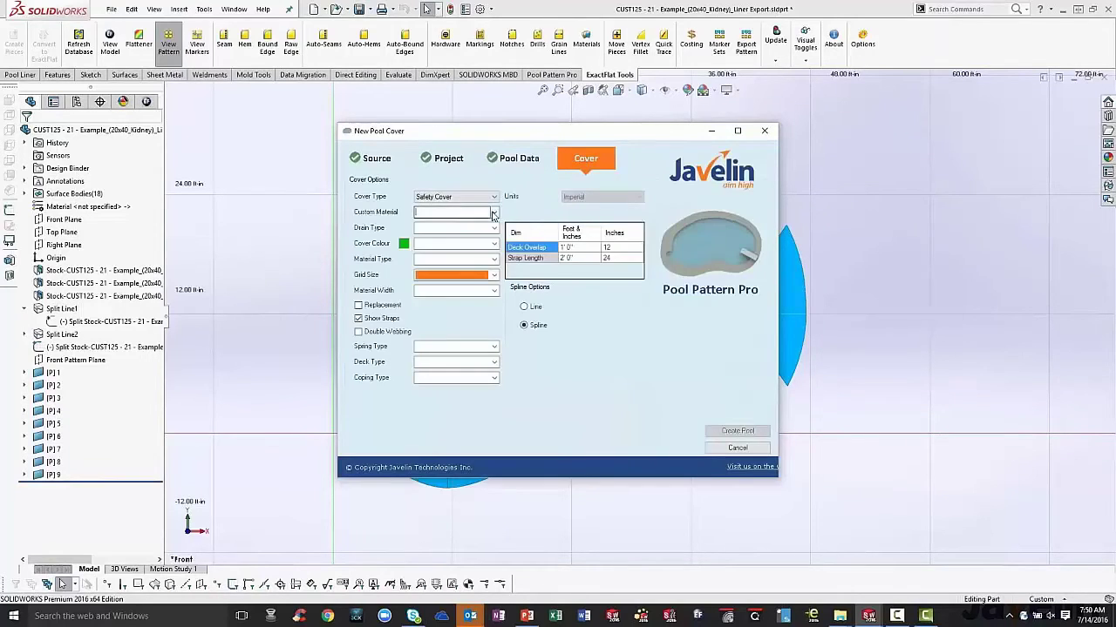
left_click(484, 234)
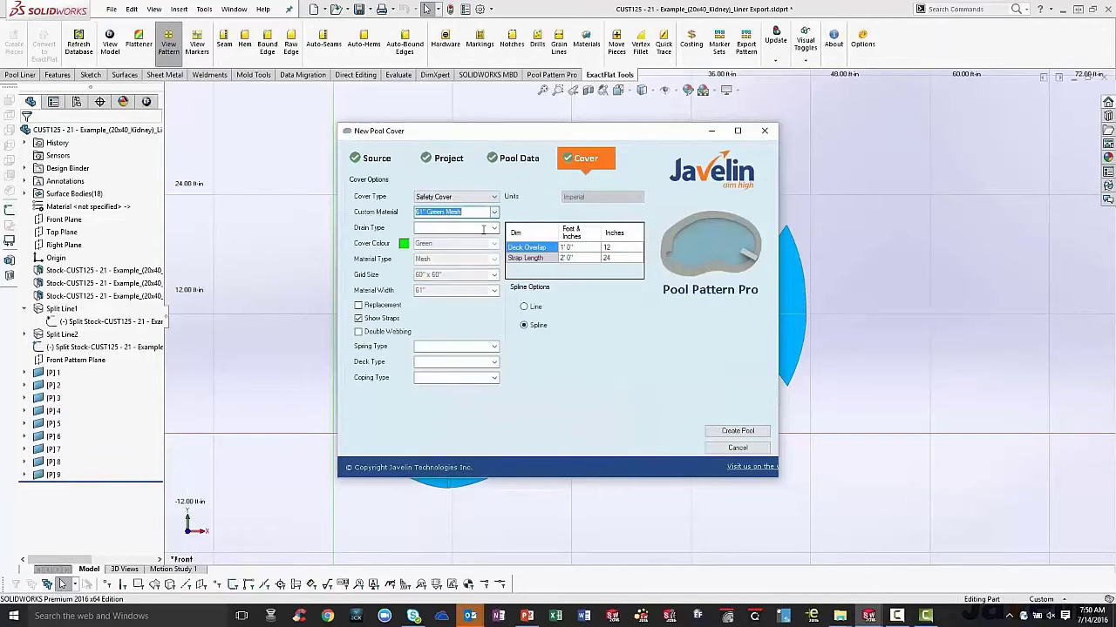
left_click(494, 346)
left_click(479, 367)
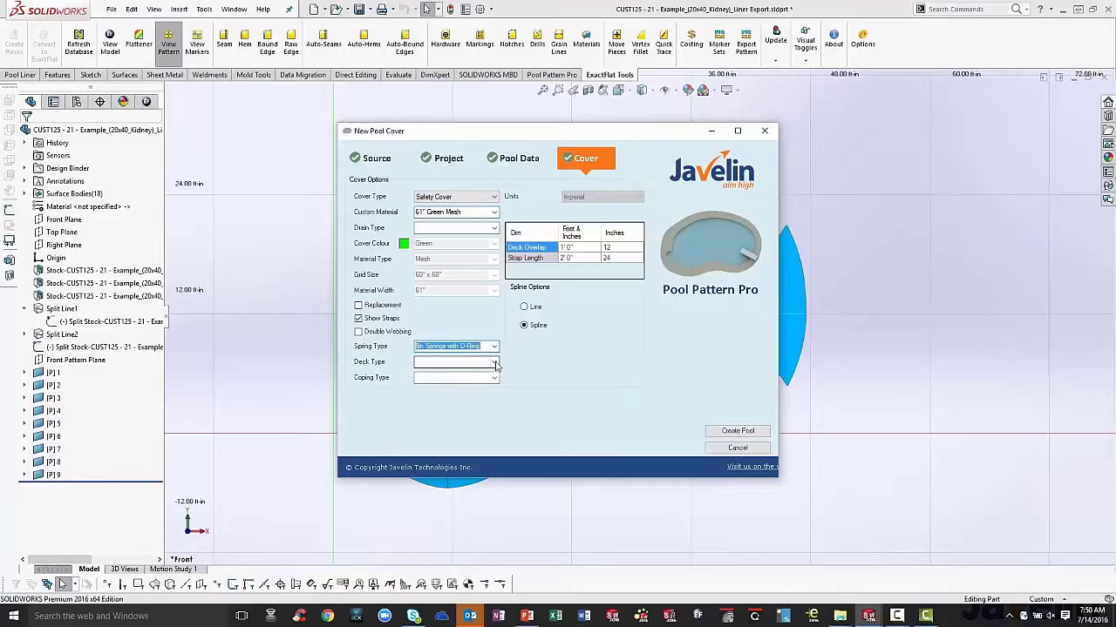
left_click(494, 362)
left_click(449, 374)
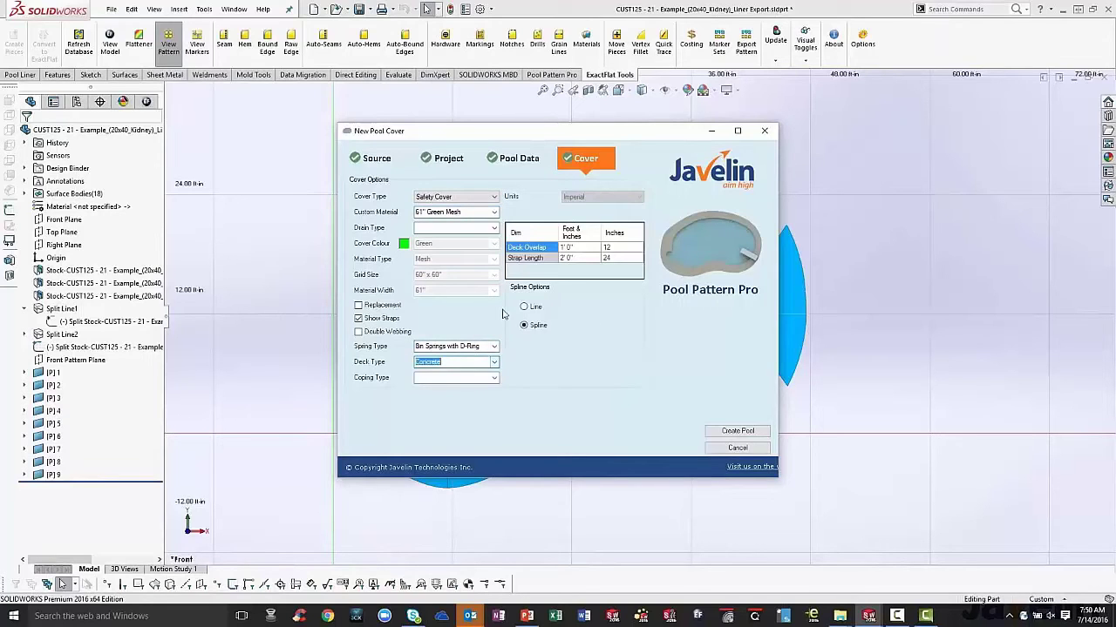
left_click(727, 432)
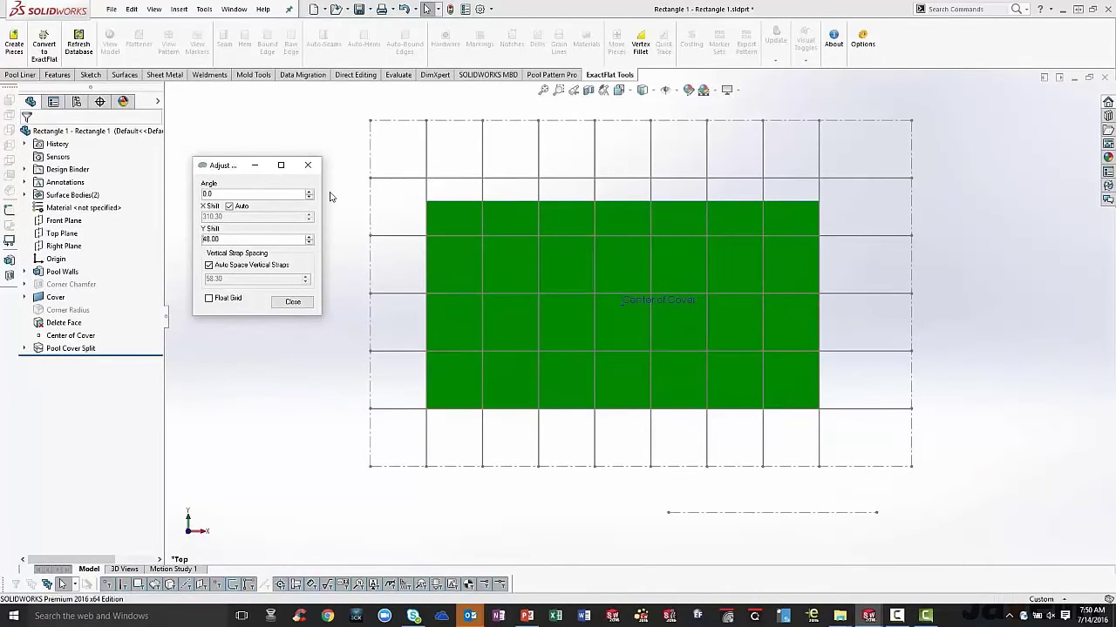
- Set the cover grid's Y shift to 37.00 and finish the grid adjustment
left_click(308, 236)
left_click(309, 244)
left_click(309, 244)
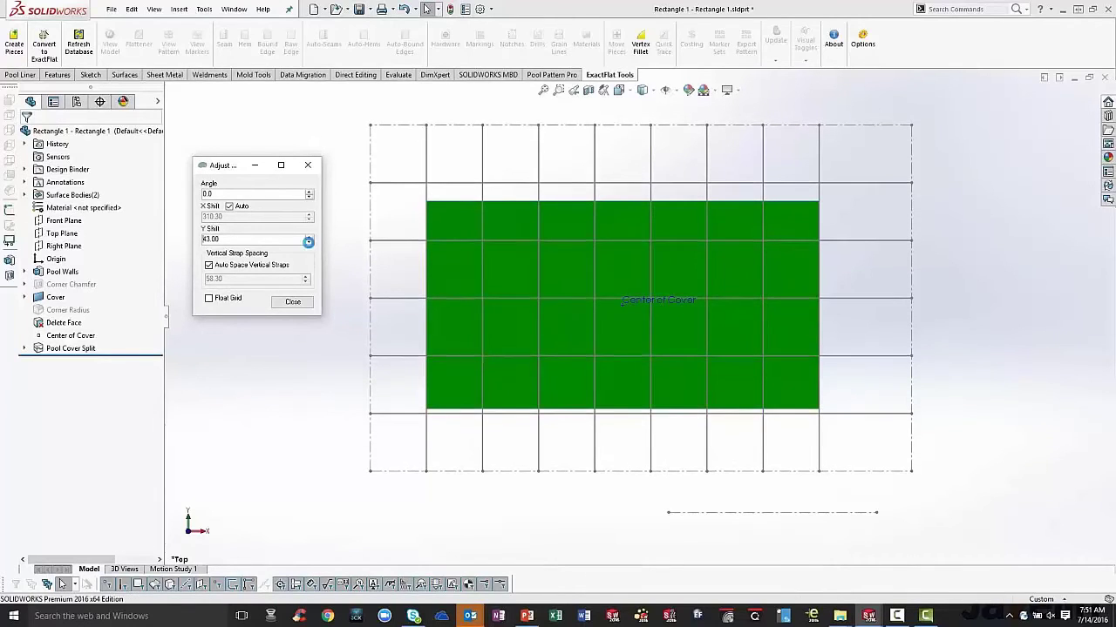
left_click(308, 245)
left_click(308, 245)
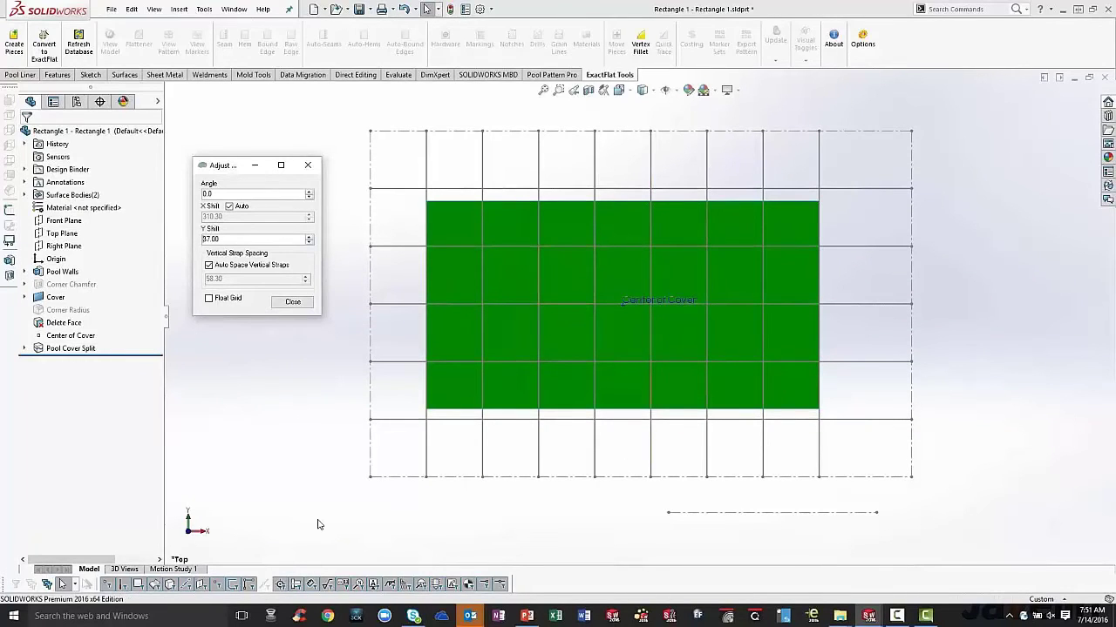
left_click(289, 307)
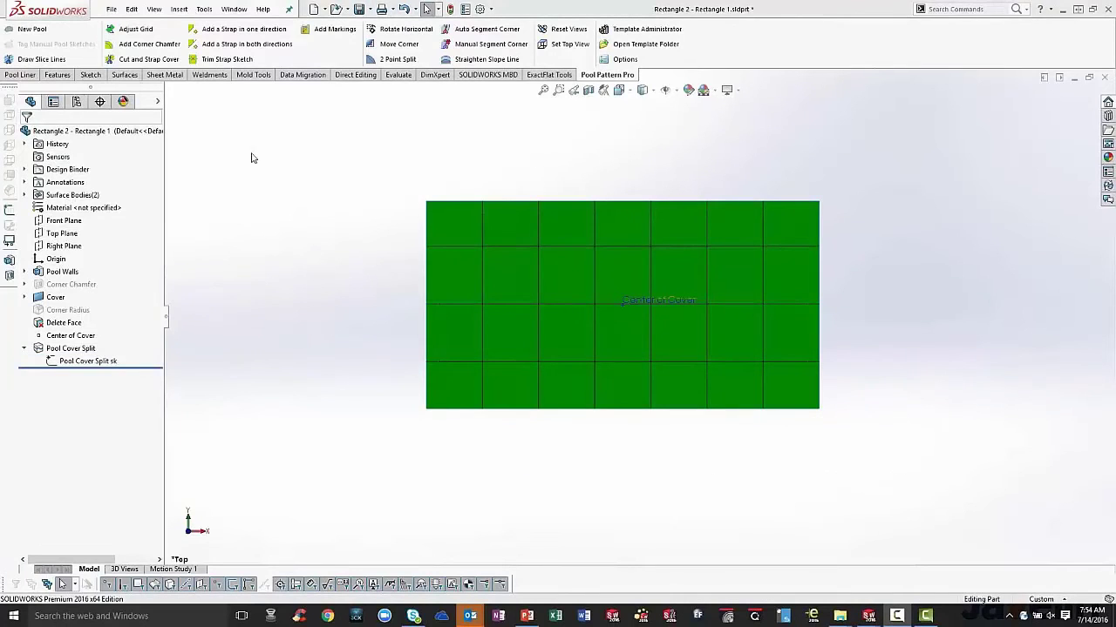
- Cut and strap the rectangular cover, and add straps along the edges at all four of its corners
left_click(149, 64)
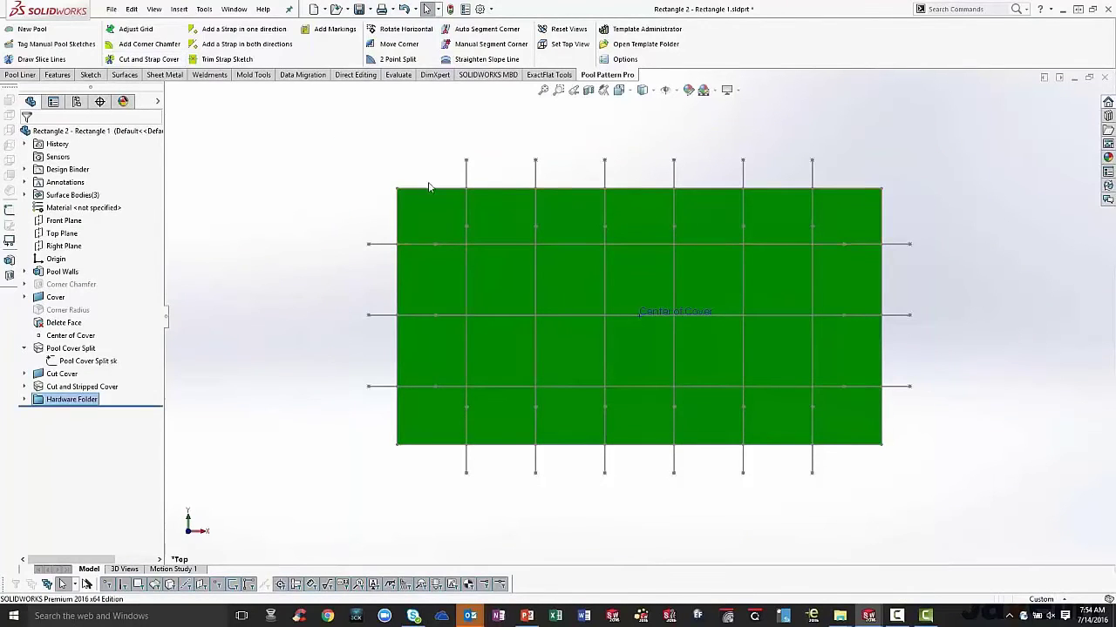
left_click(399, 200)
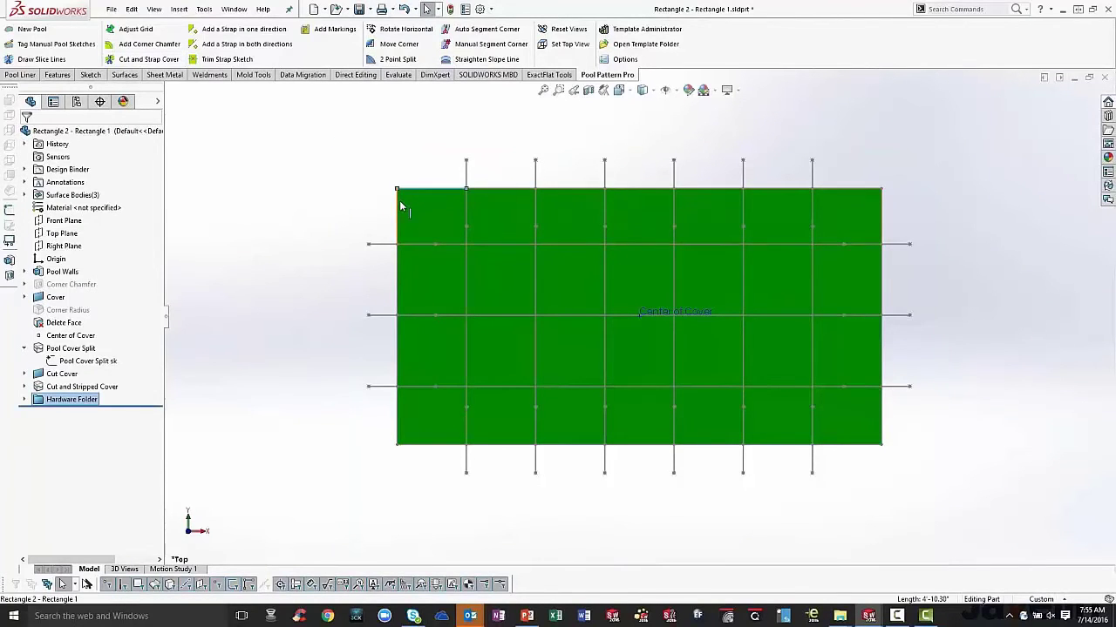
left_click(399, 436, "ctrl")
left_click(884, 438, "ctrl")
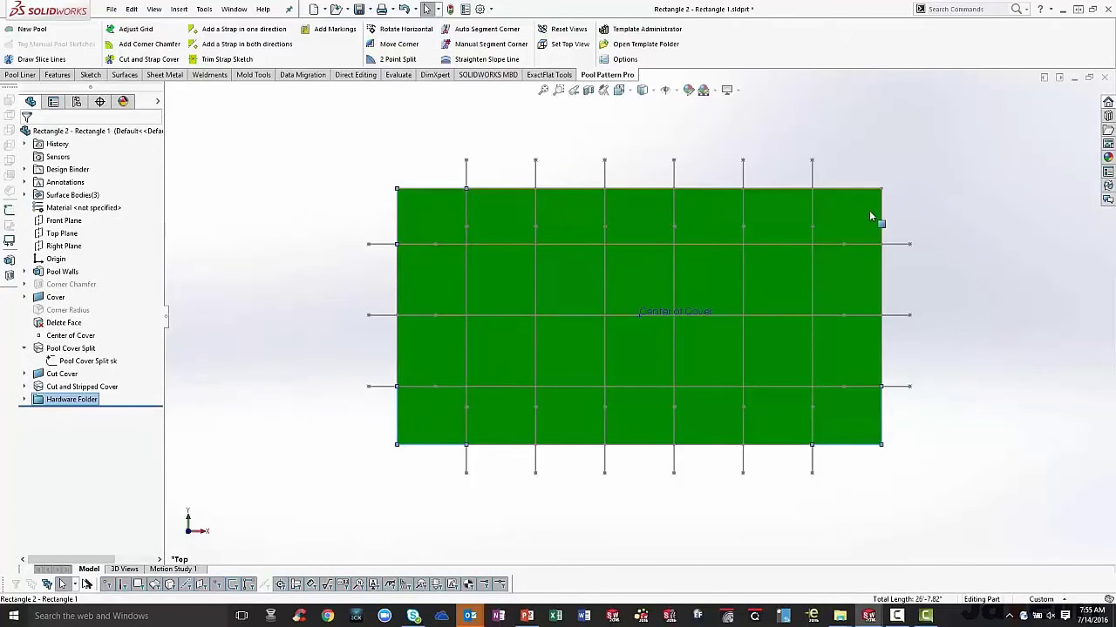
left_click(869, 190, "ctrl")
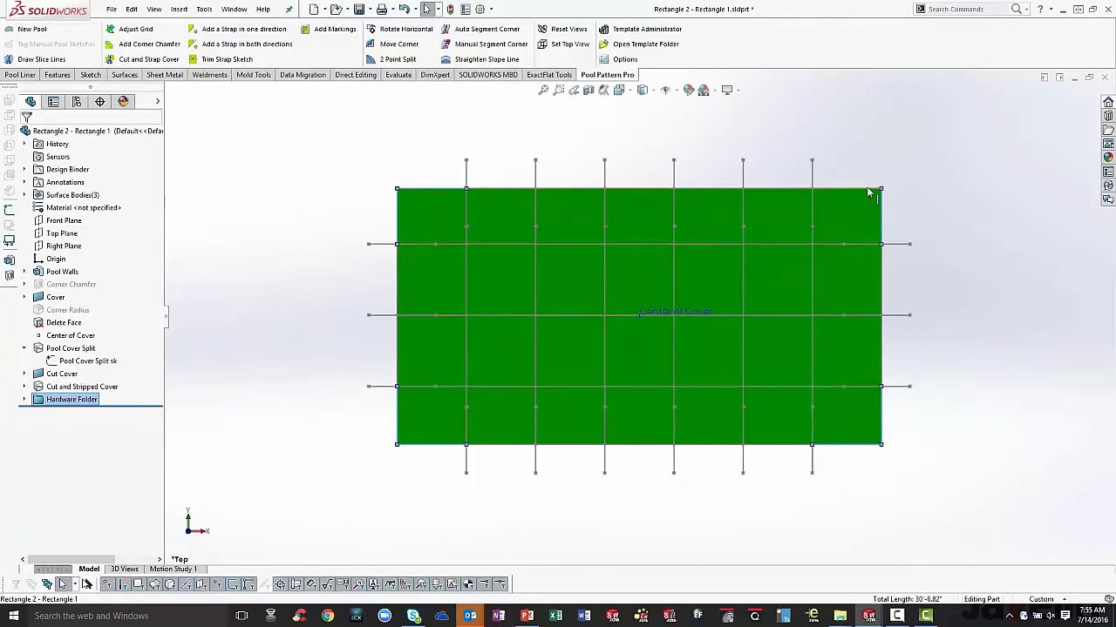
left_click(263, 34)
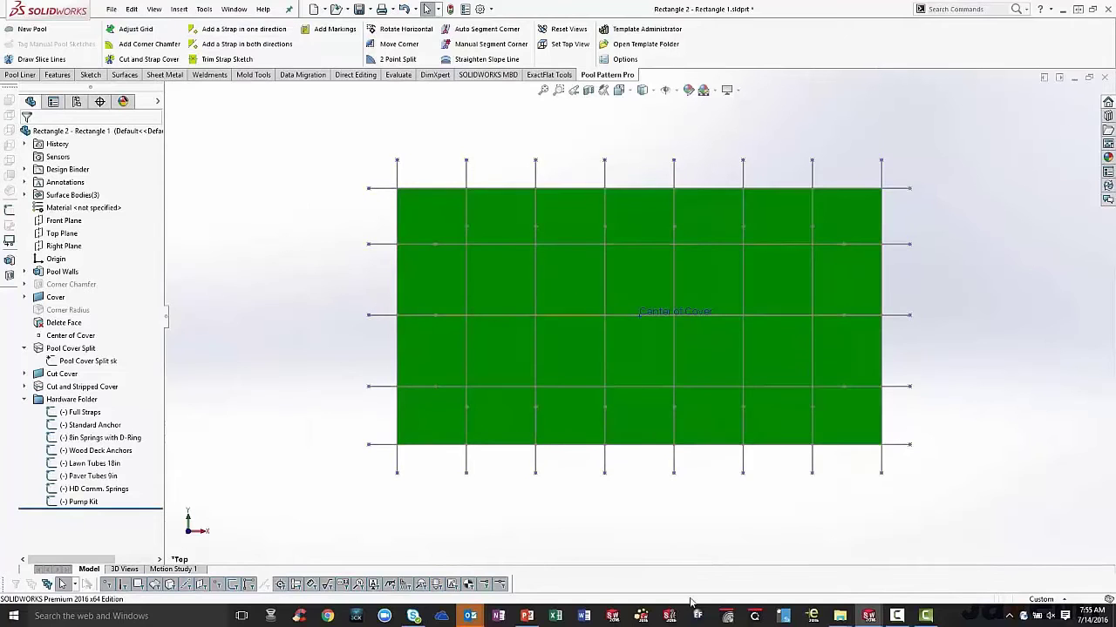
- Add markings to the rectangular cover and create a separate pattern piece from each of its four horizontal strip faces
left_click(334, 32)
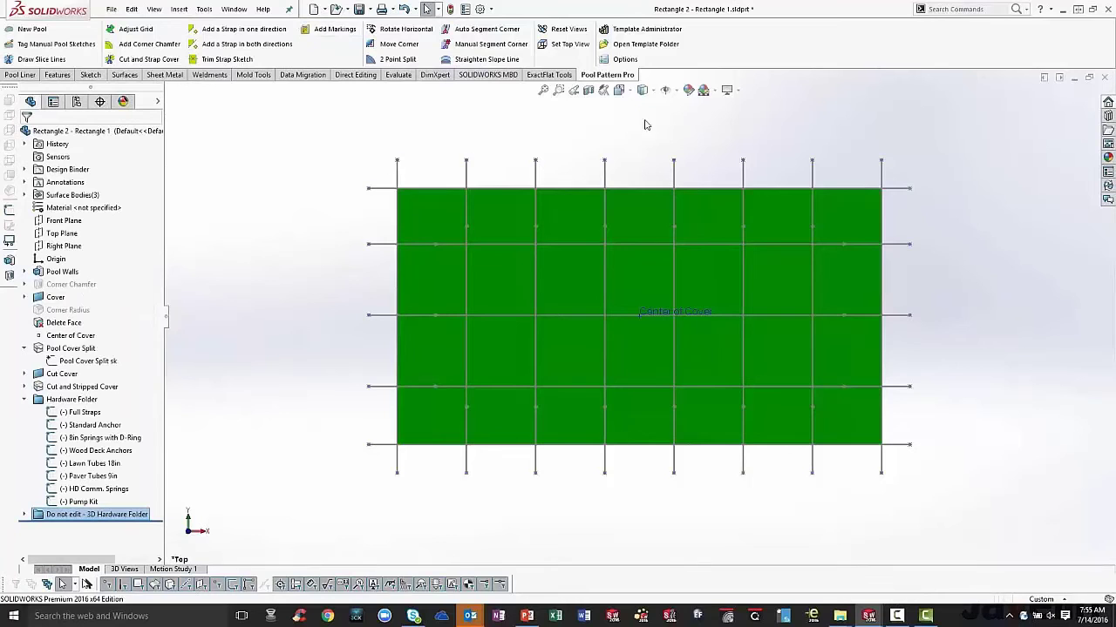
left_click(550, 74)
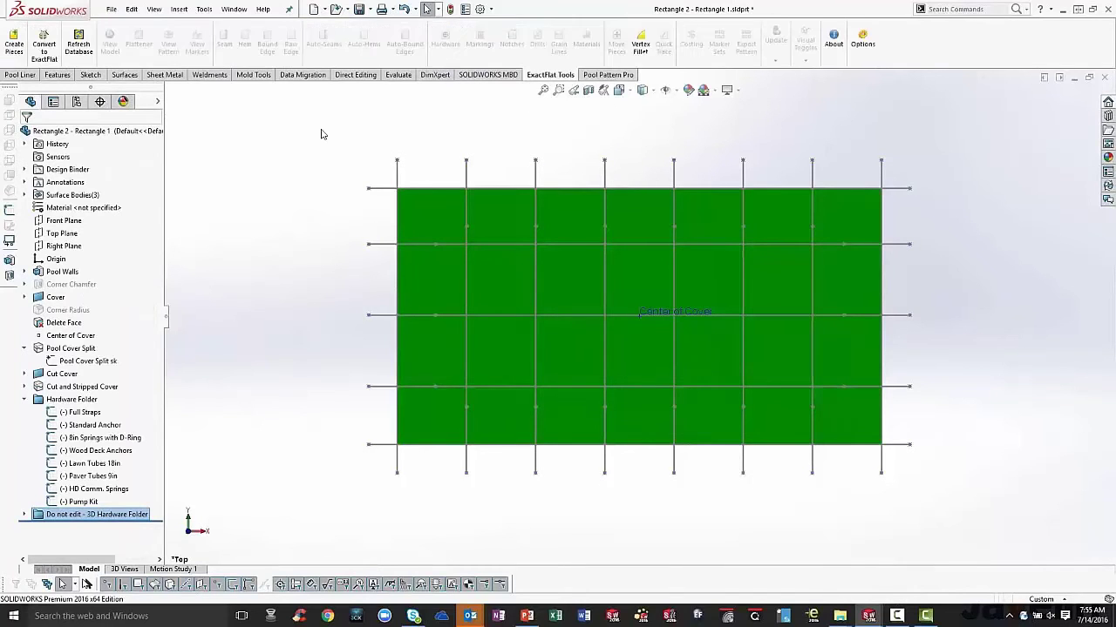
left_click(14, 44)
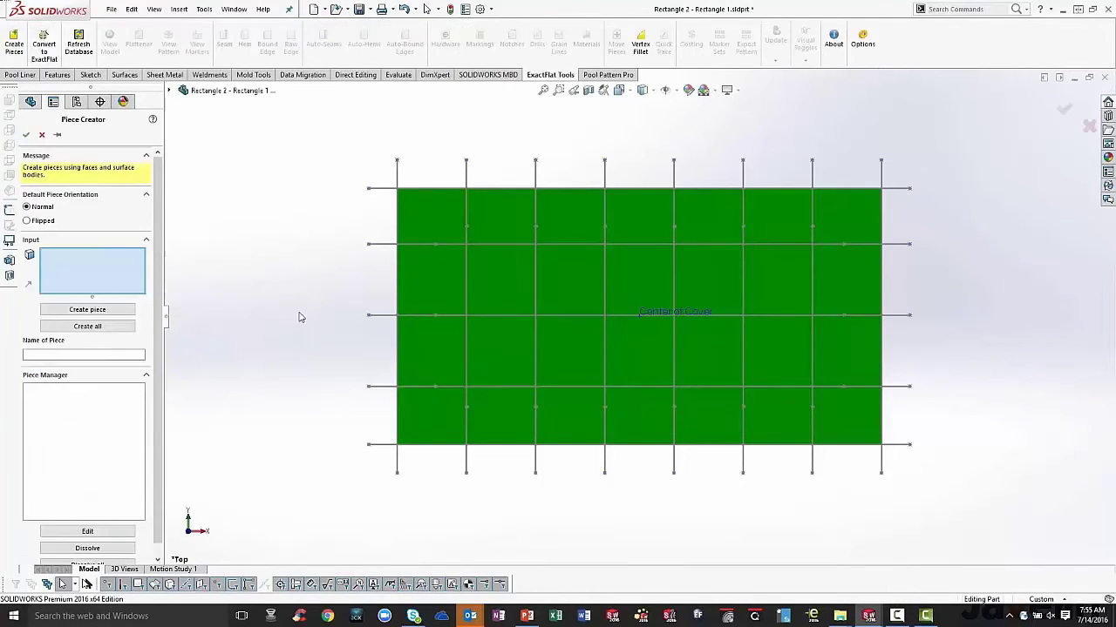
left_click(588, 424)
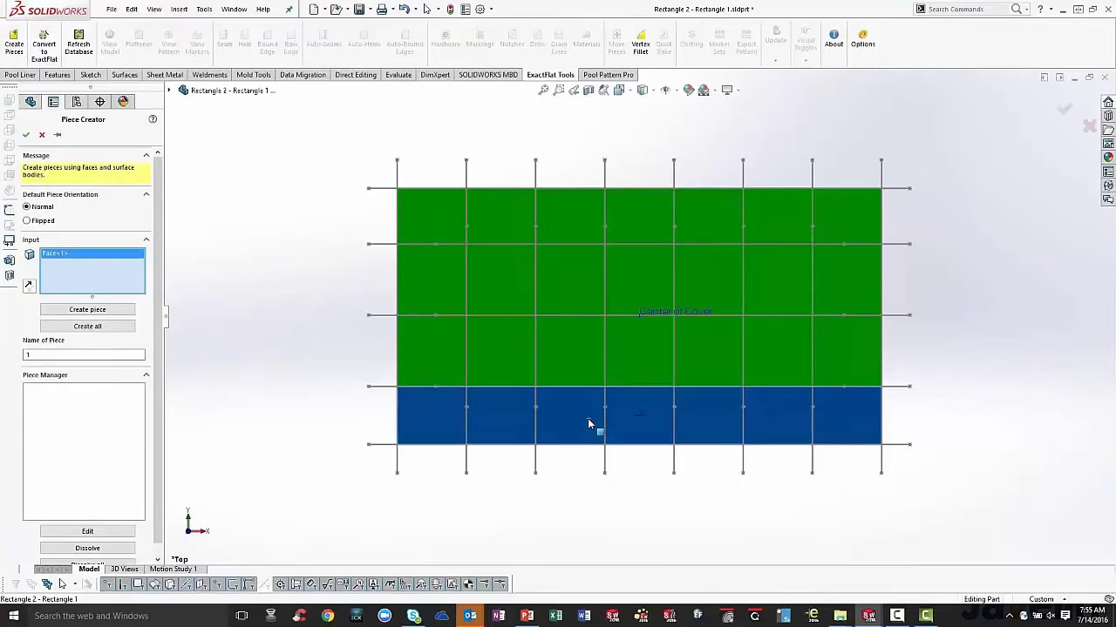
left_click(575, 367)
left_click(567, 286)
left_click(568, 225)
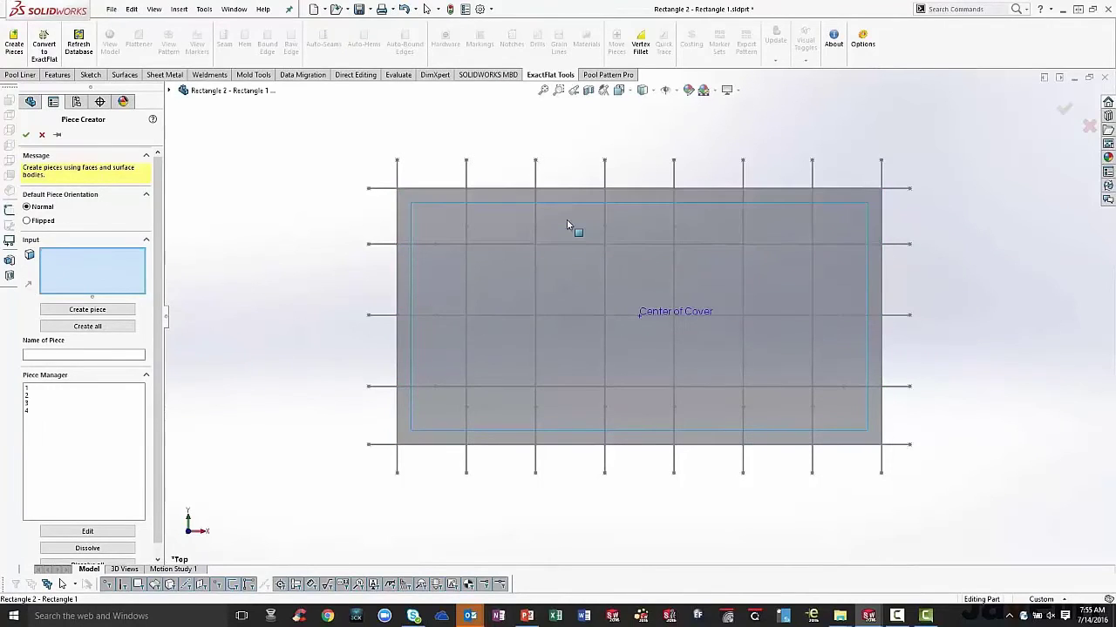
key("Return")
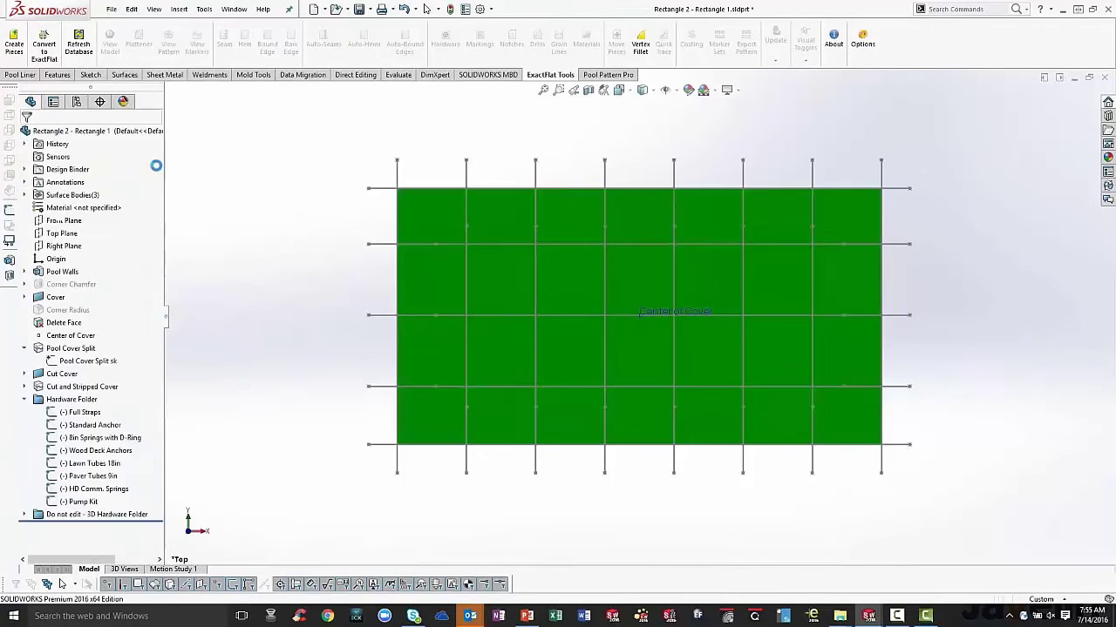
- Convert the cover pieces to ExactFlat with the Pool Cover material from the Pools category
left_click(43, 47)
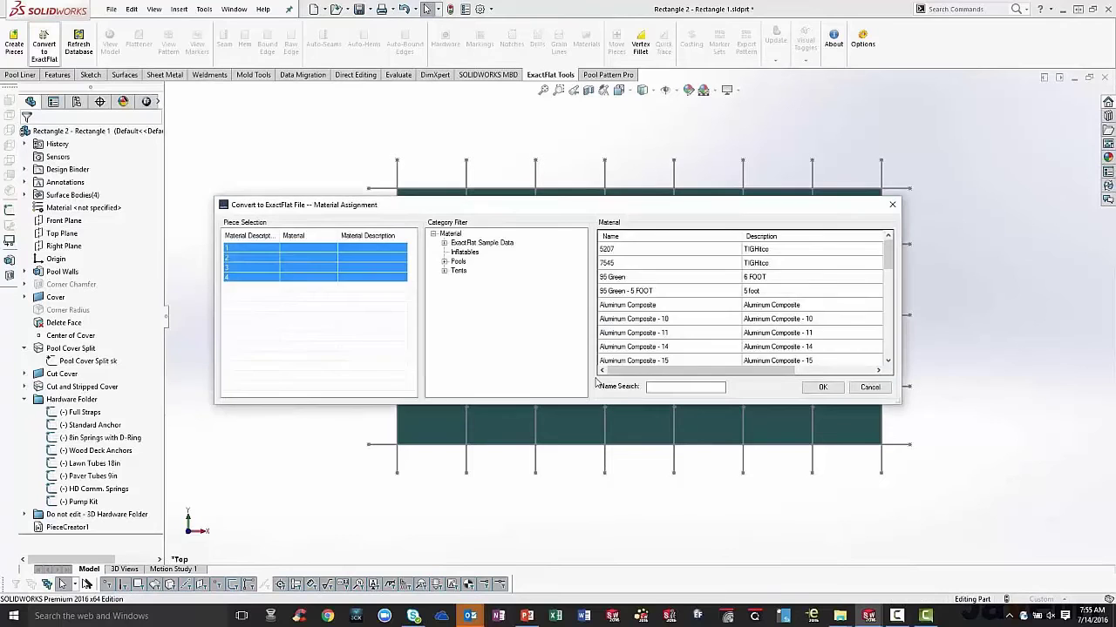
left_click(457, 261)
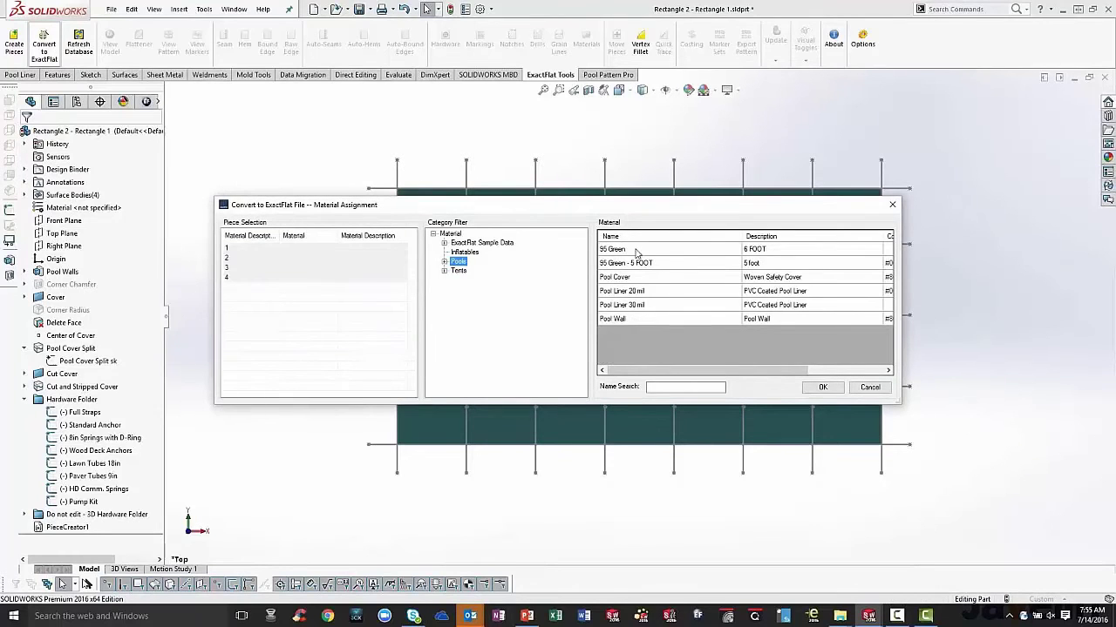
left_click(636, 277)
left_click(823, 392)
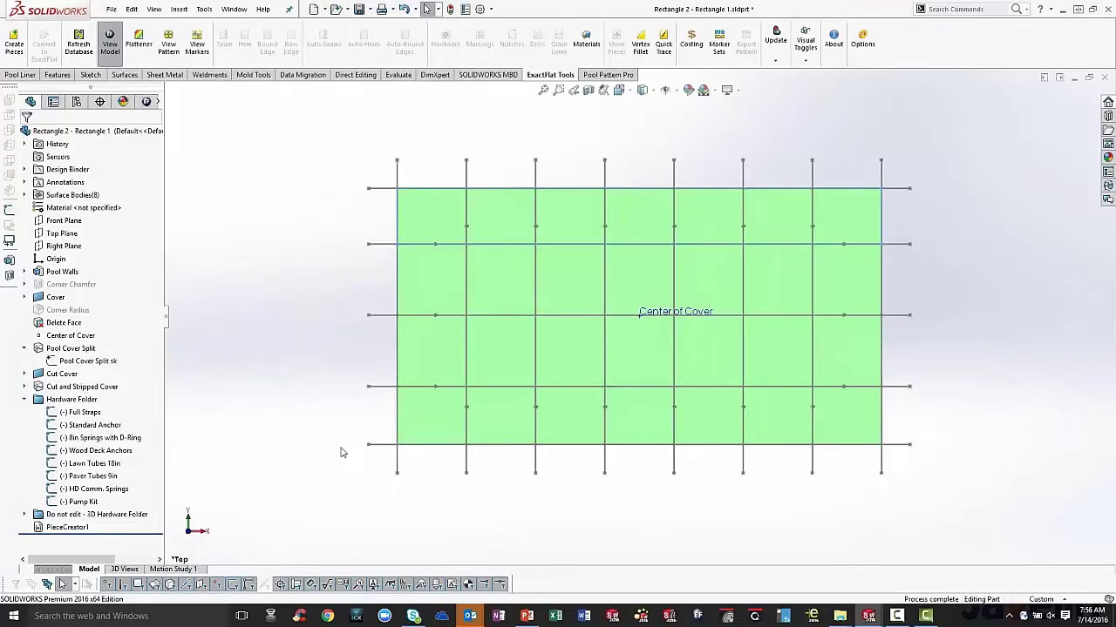
- Display the cover's flat pattern from the top and bring up its pieces in the marker view
left_click(168, 43)
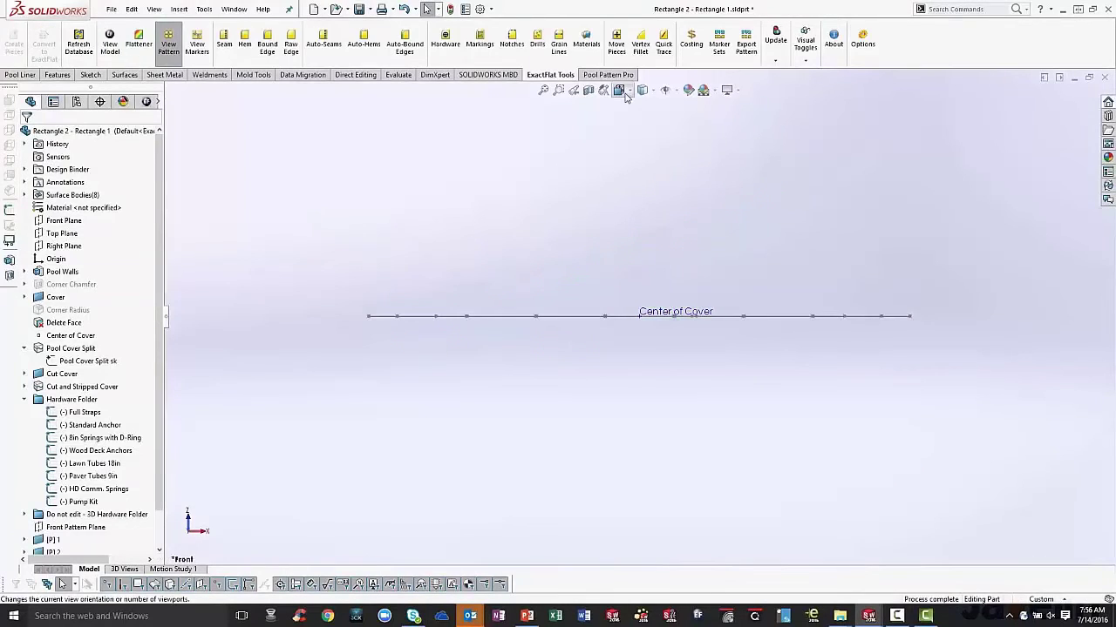
key("ctrl+5")
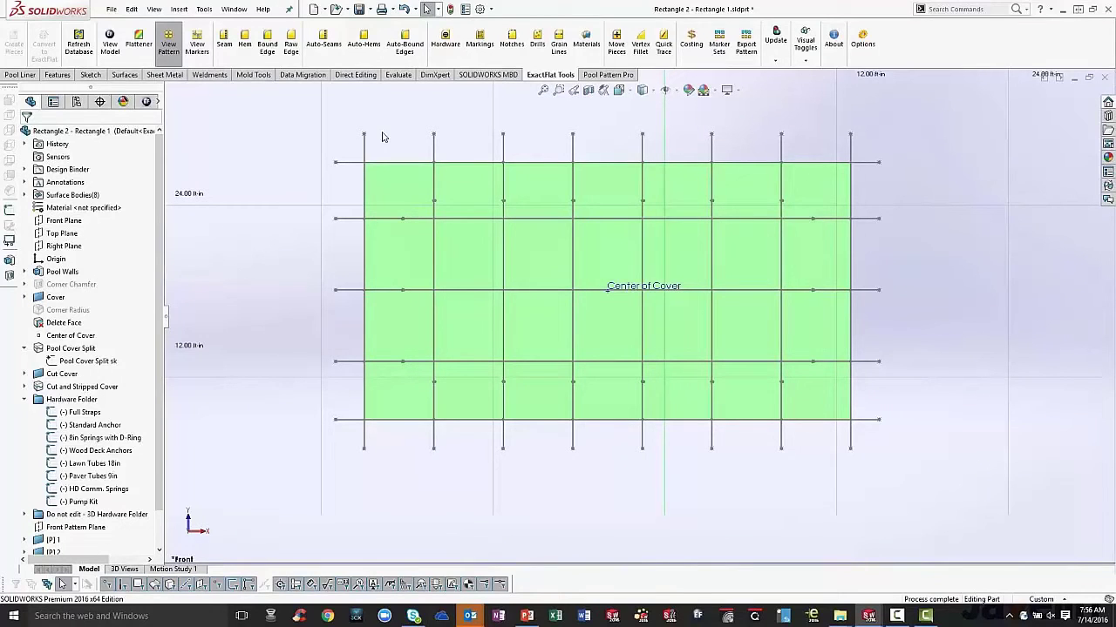
left_click(197, 47)
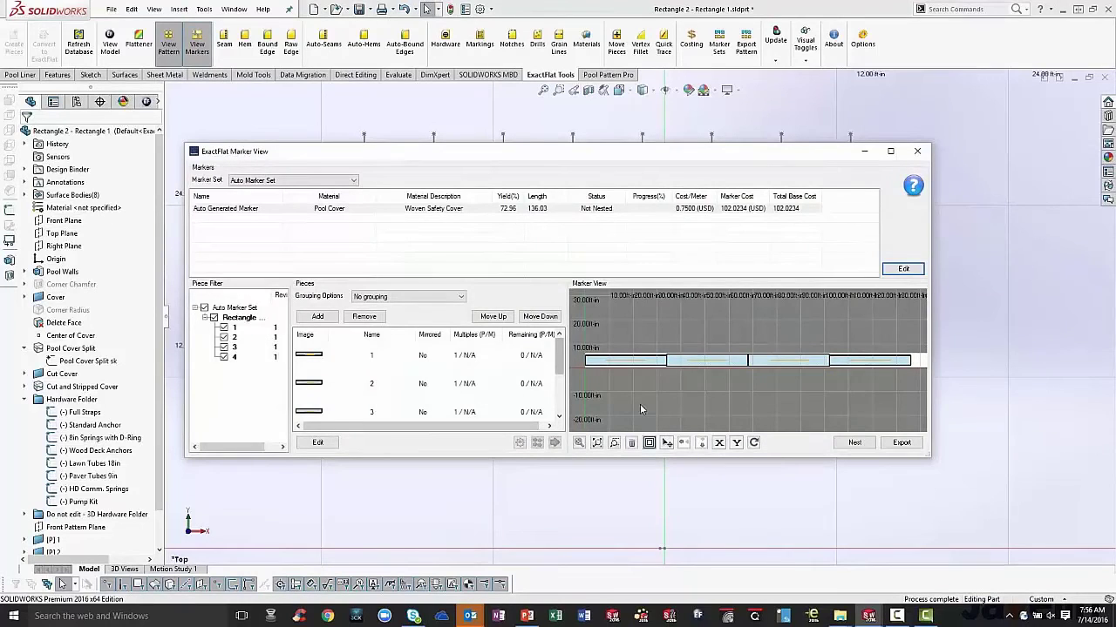
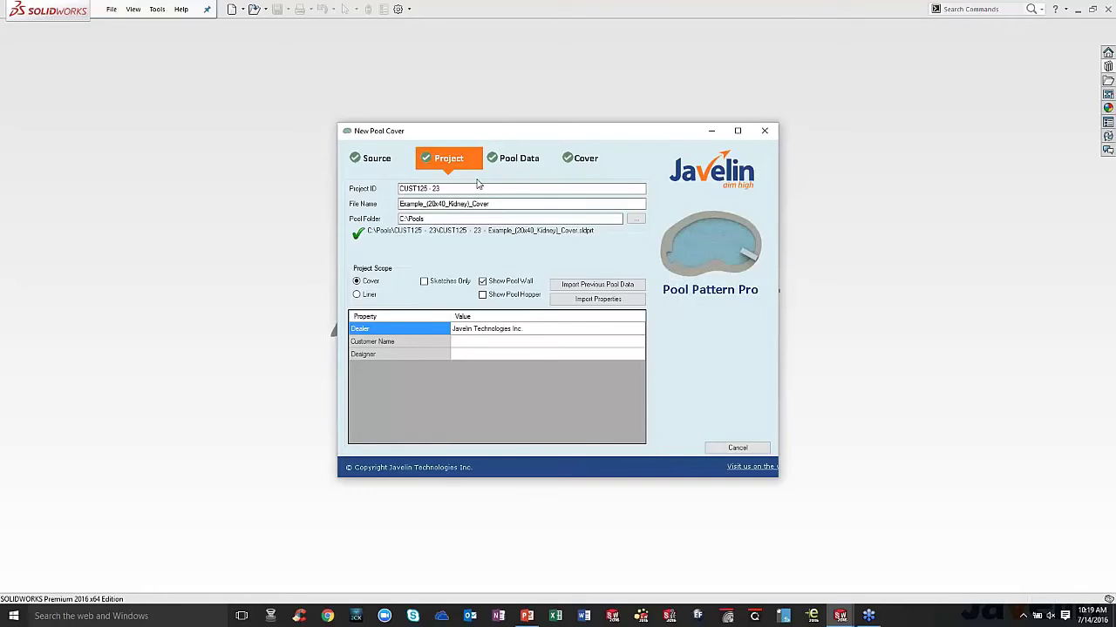
- Review the kidney cover project's pool data and cover options, and create the pool with the proposed grid placement
left_click(520, 159)
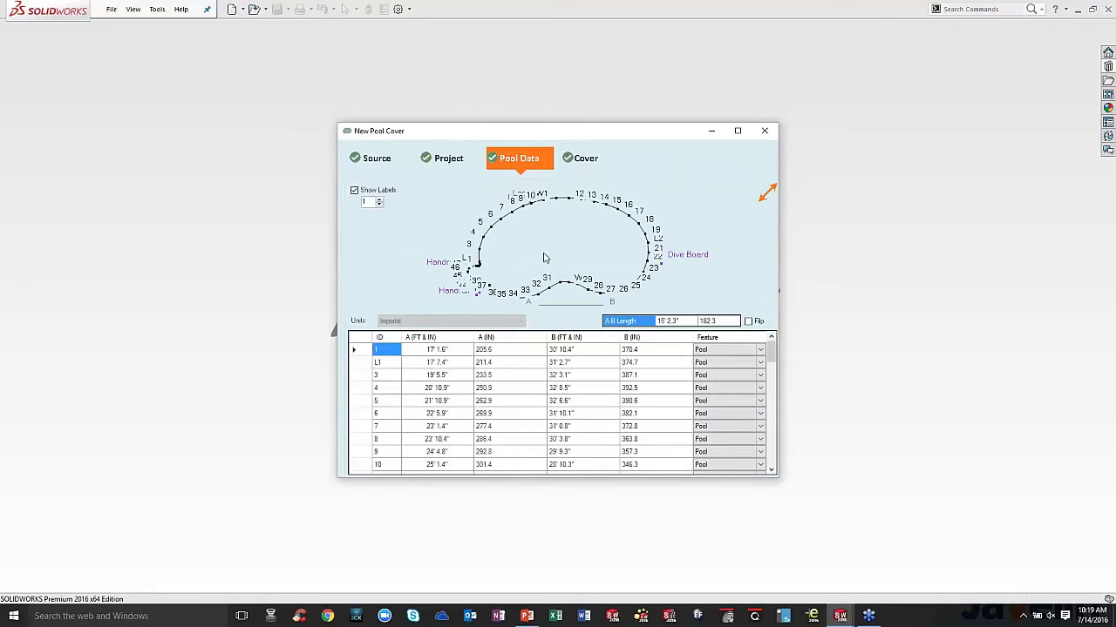
left_click(449, 160)
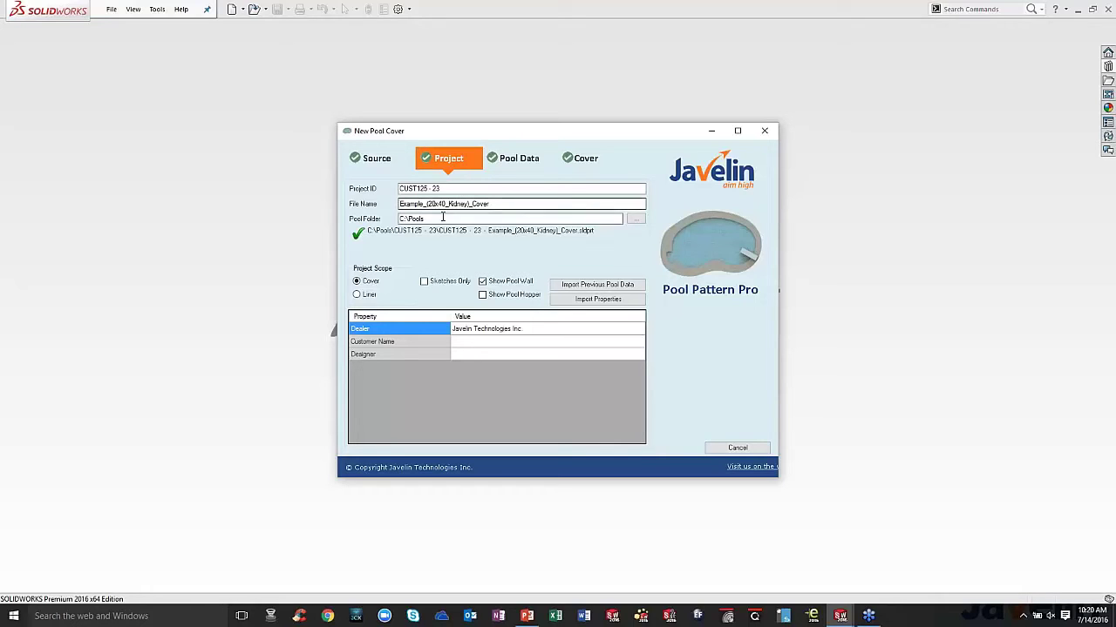
left_click(522, 160)
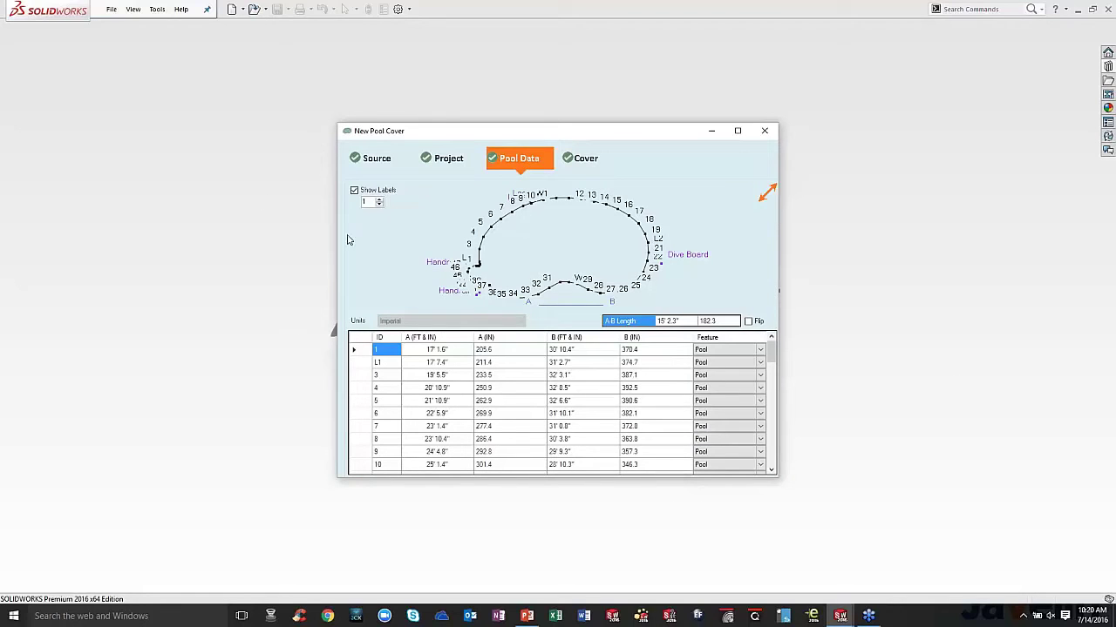
left_click(586, 160)
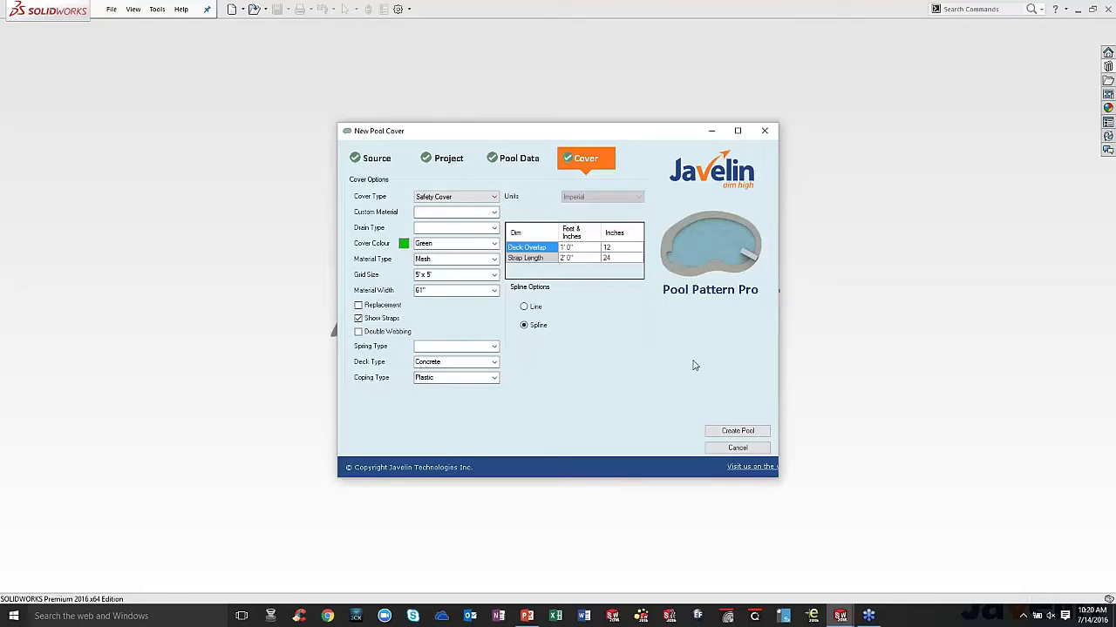
left_click(737, 431)
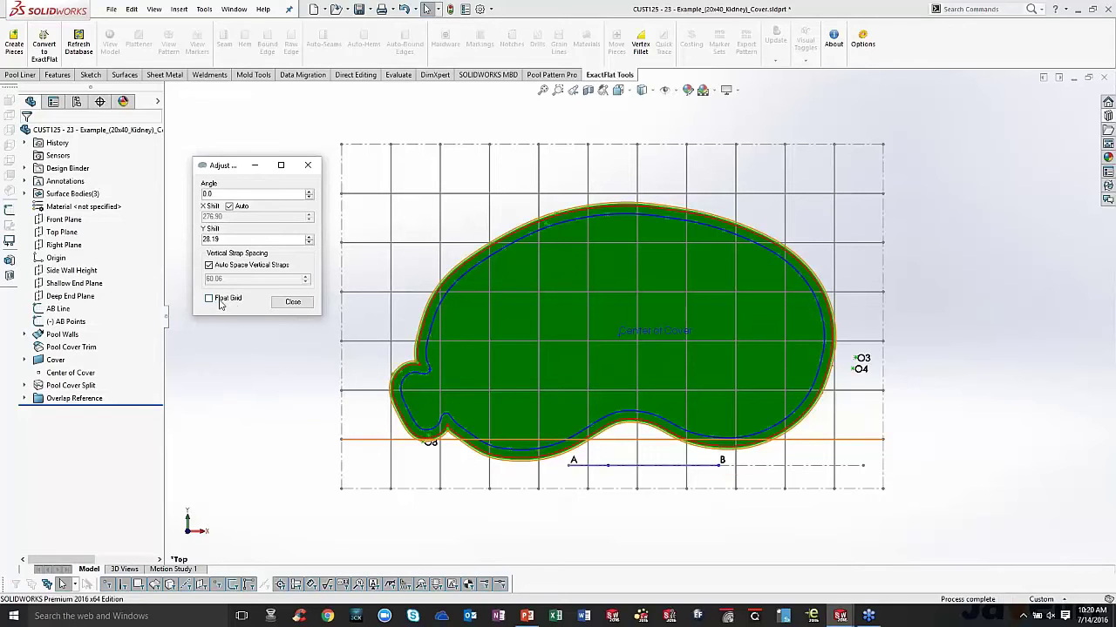
left_click(292, 303)
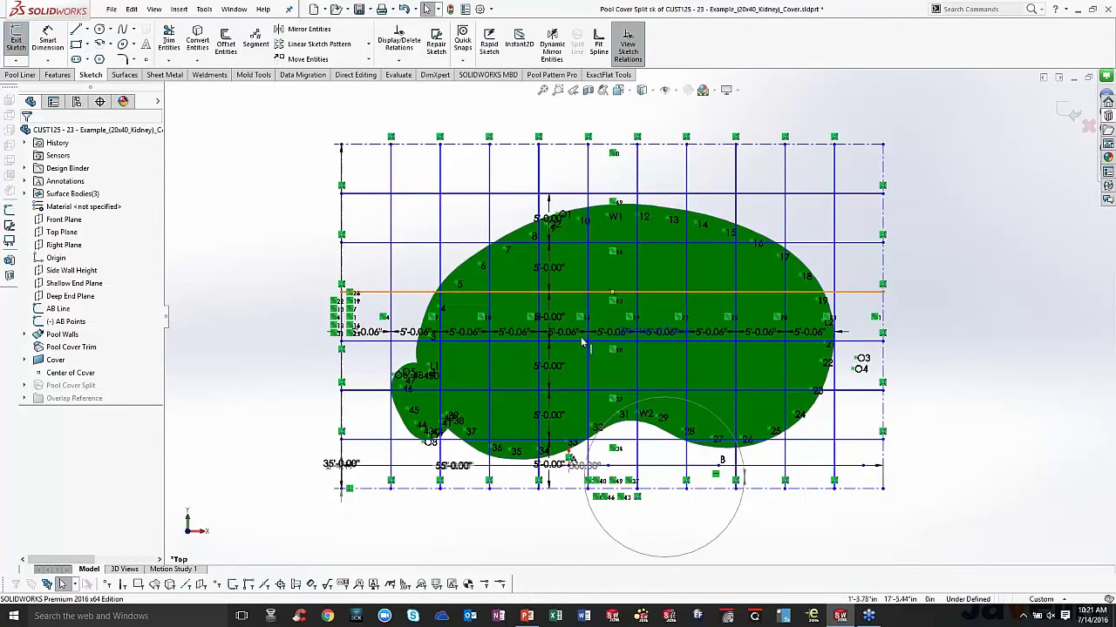
- Shift the strap grid down in the Pool Cover Split sketch and fix its lower-left corner at about X -23'-0.90", Y -3'-10.15"
mouse_move(582, 295)
left_mouse_down()
mouse_move(586, 394)
mouse_move(599, 324)
mouse_move(594, 262)
mouse_move(605, 327)
left_mouse_up()
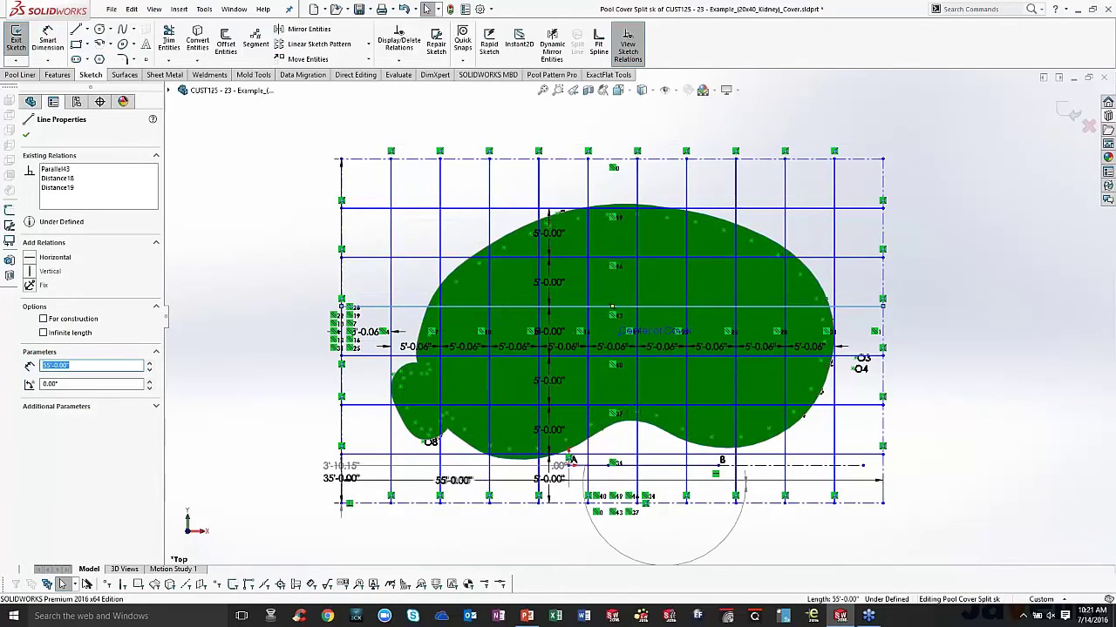
left_click(341, 504)
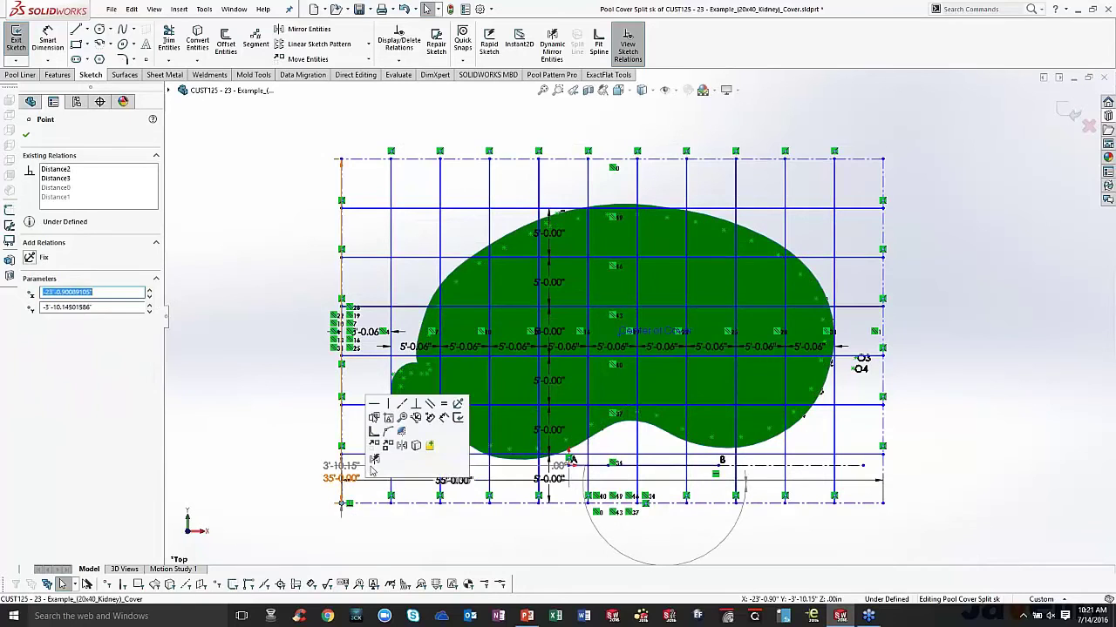
left_click(457, 404)
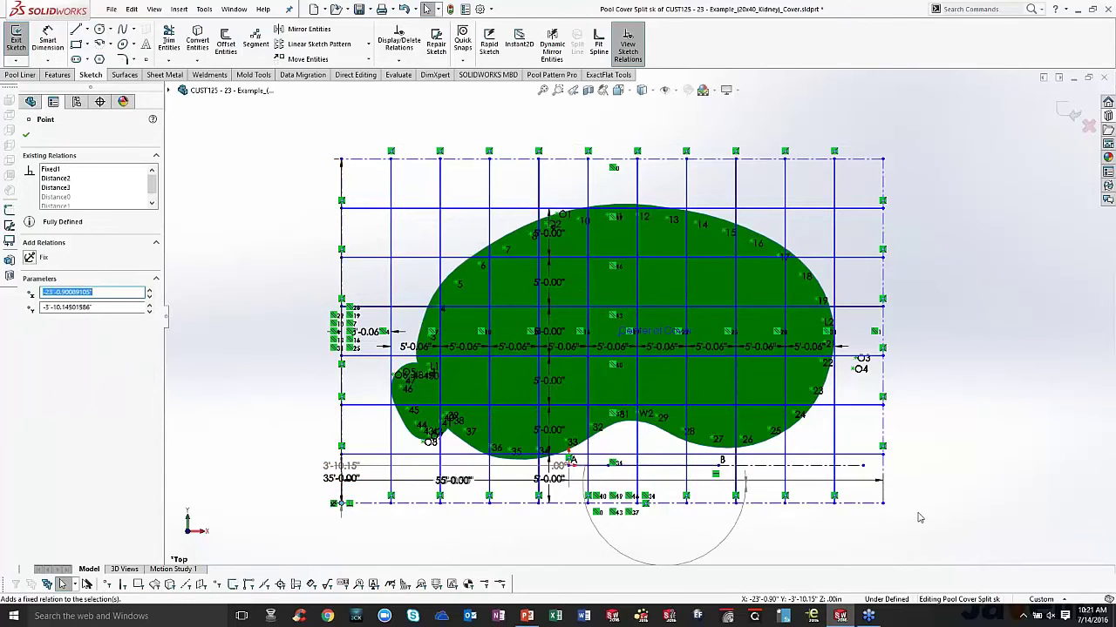
- Rotate the strap grid to about 4.7°, shift it slightly down over the kidney cover, and rebuild the cover split
mouse_move(885, 510)
left_mouse_down()
mouse_move(892, 447)
mouse_move(877, 374)
mouse_move(941, 488)
mouse_move(942, 457)
left_mouse_up()
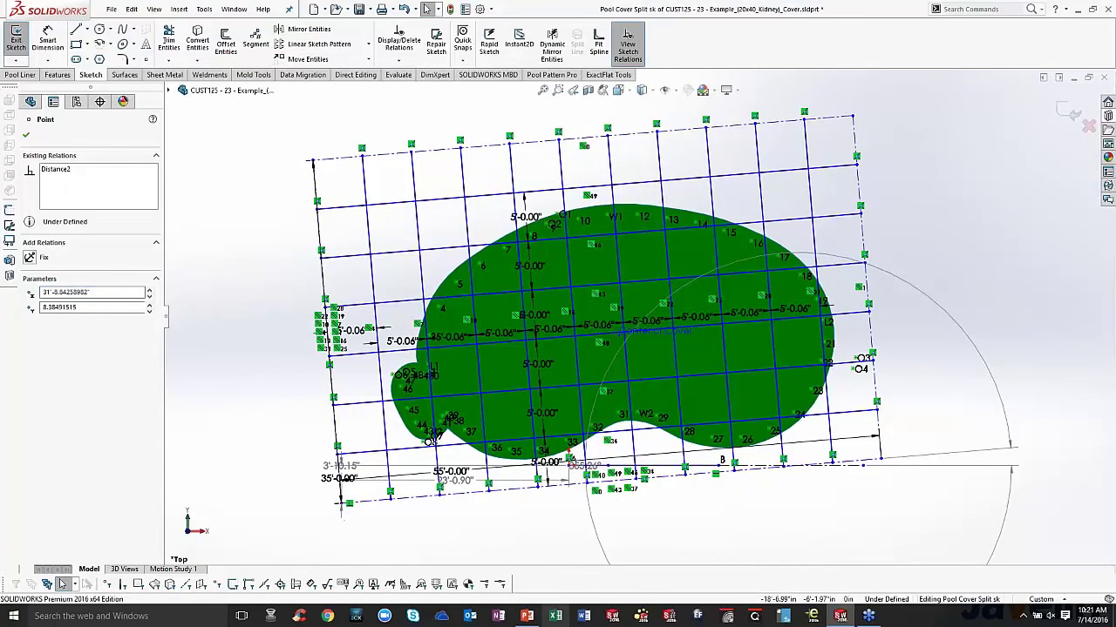
left_click(647, 278)
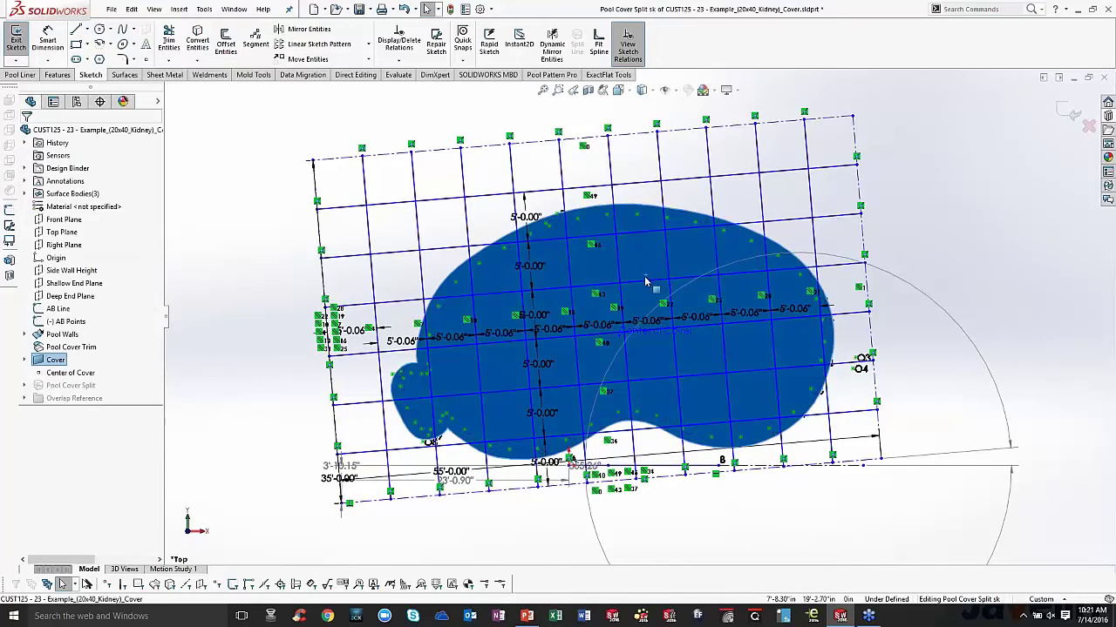
left_click_drag(658, 371, 672, 296)
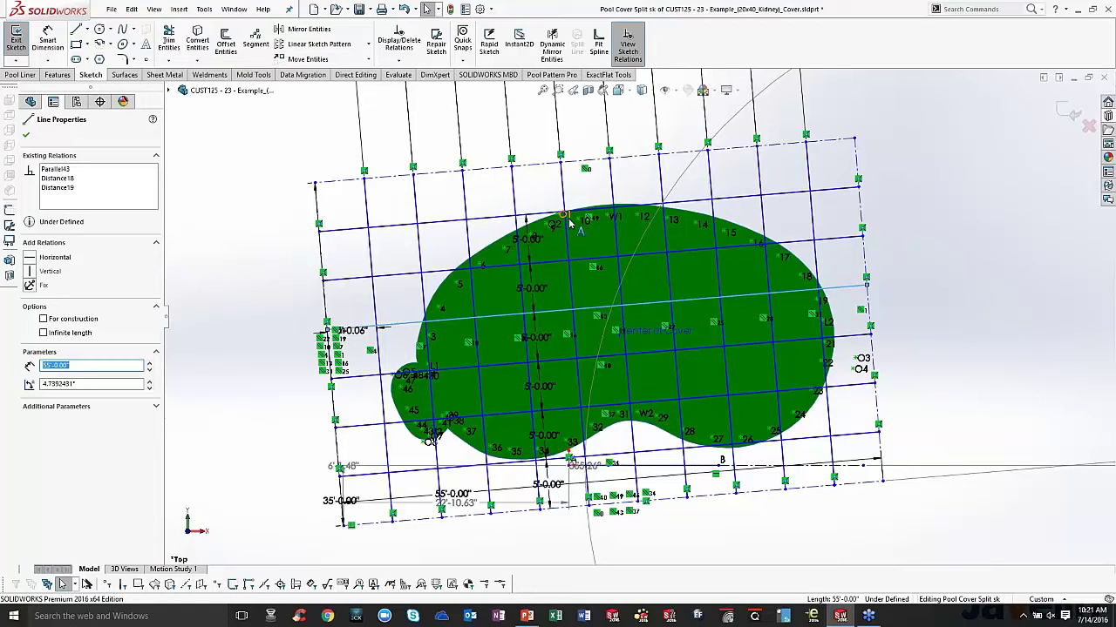
key("Escape")
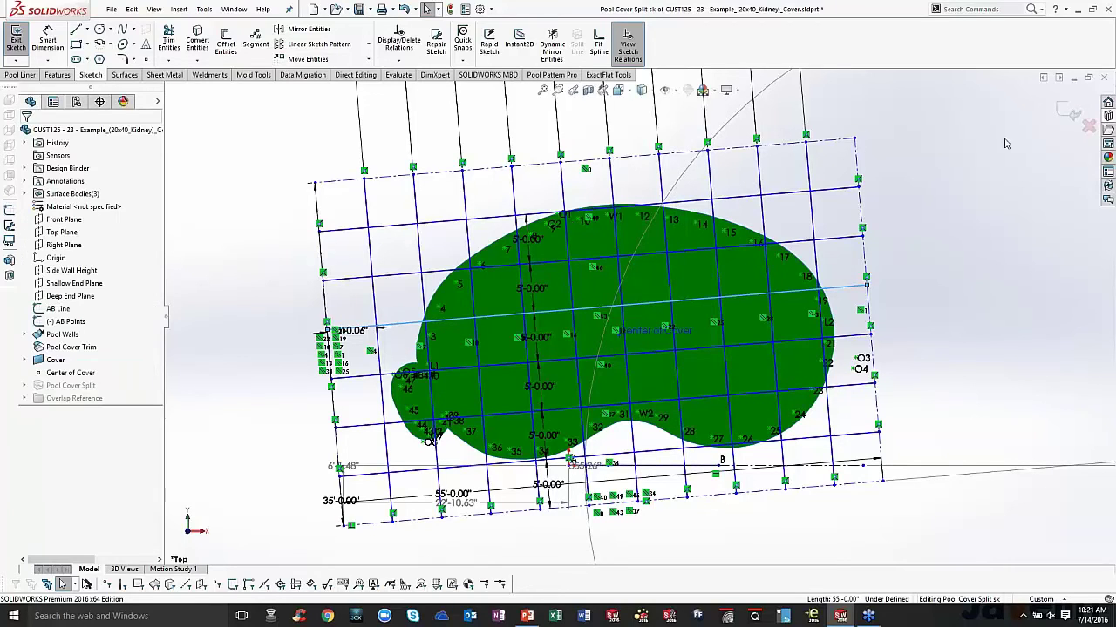
left_click(1068, 113)
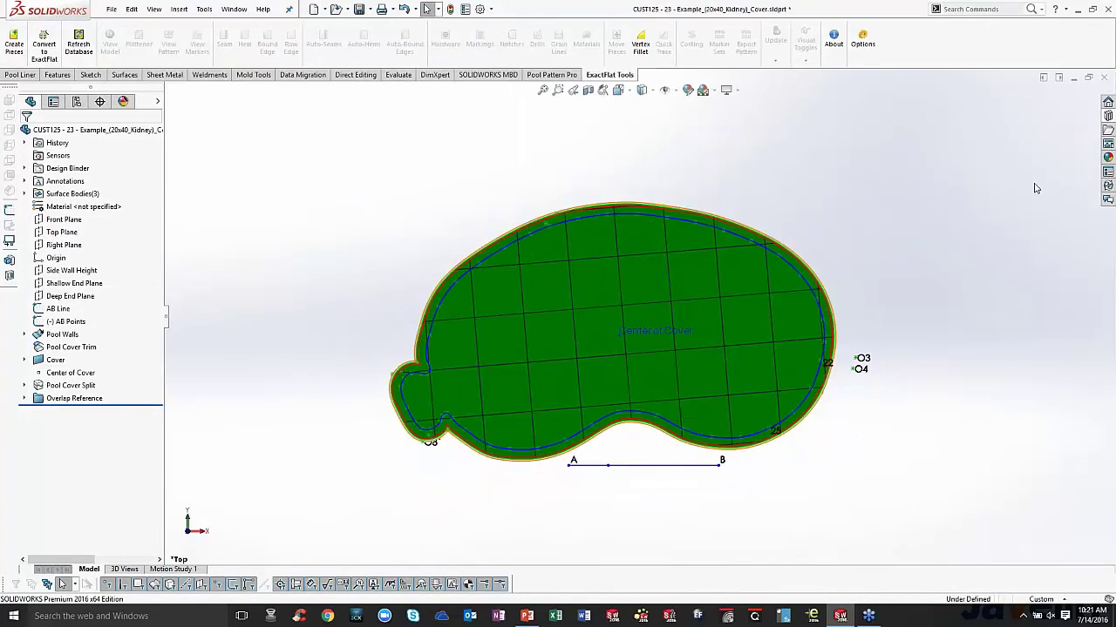
- Close all open documents without saving the kidney cover changes
left_click(233, 9)
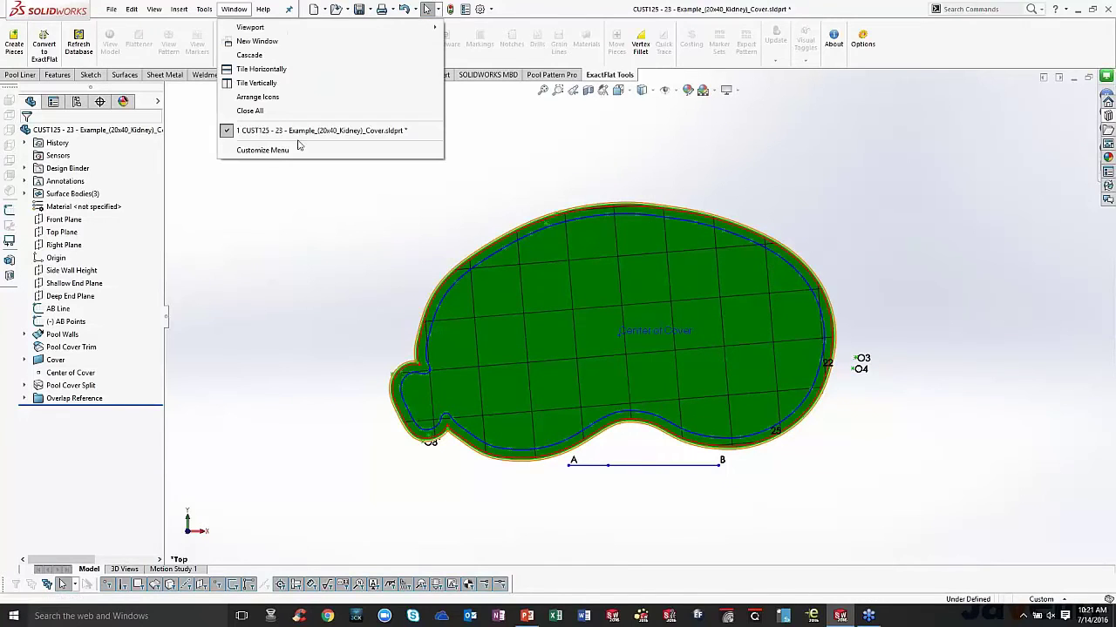
left_click(297, 111)
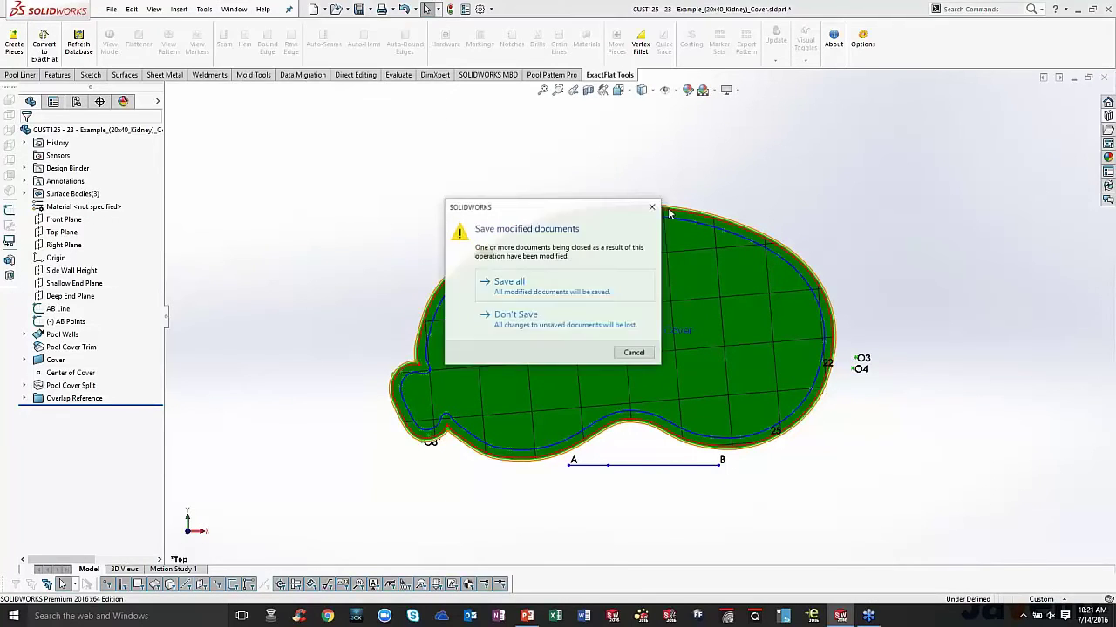
left_click(560, 320)
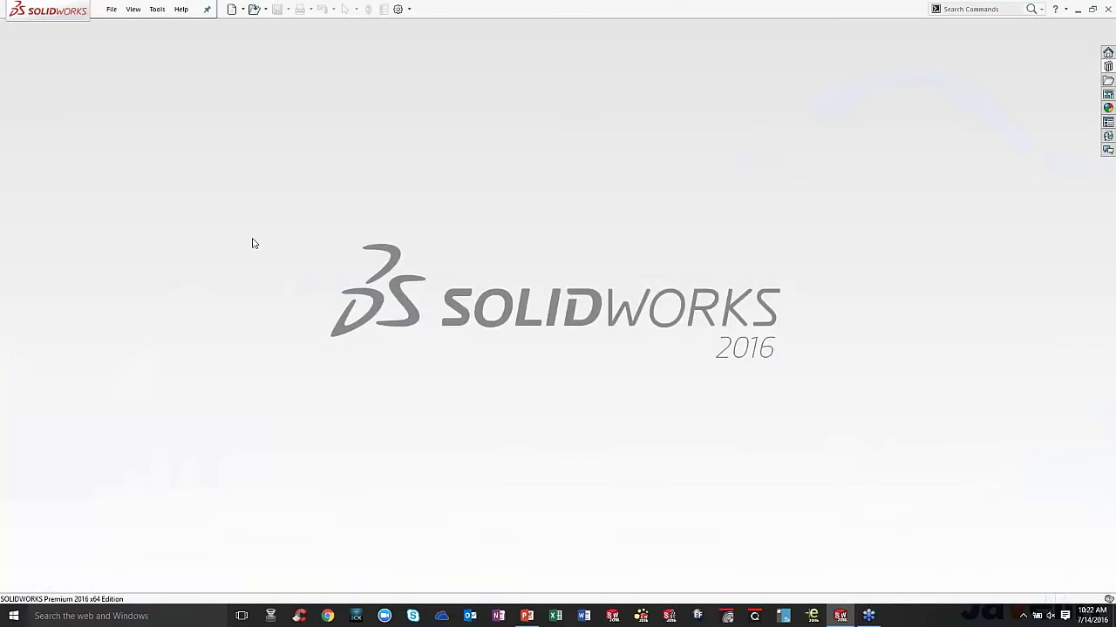
- Create a new part from the New Pool in Feet_2 pool template
left_click(157, 8)
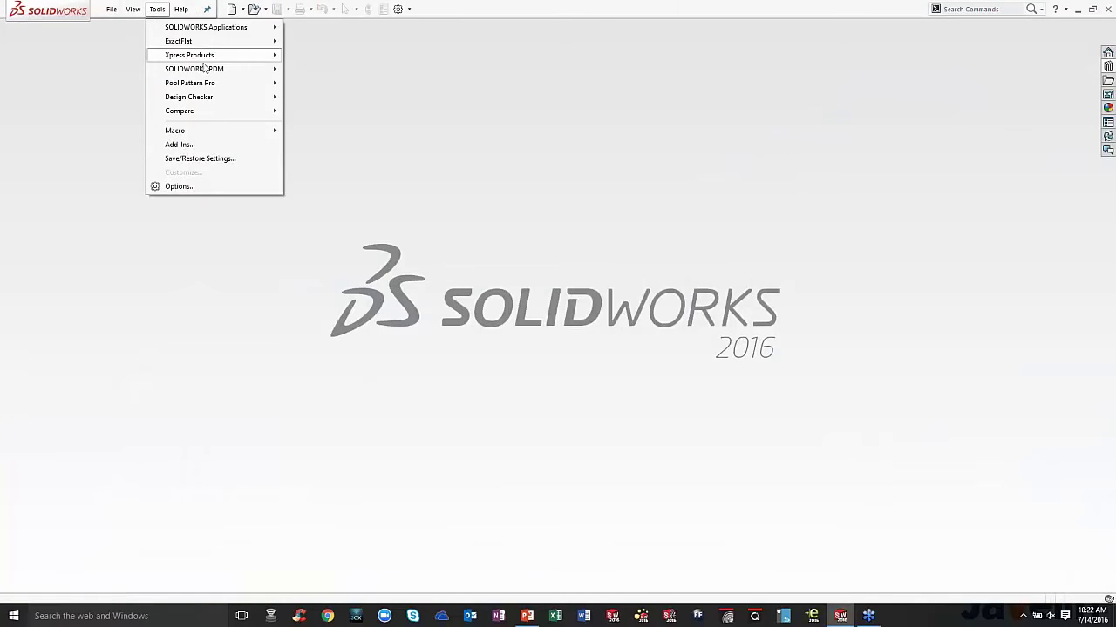
mouse_move(218, 73)
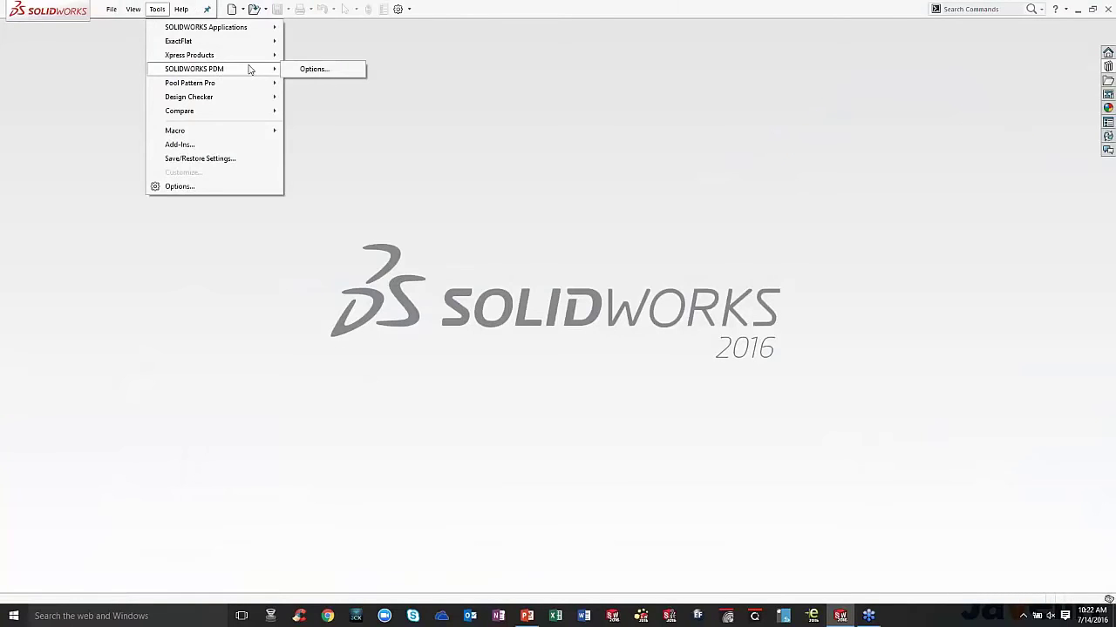
mouse_move(249, 90)
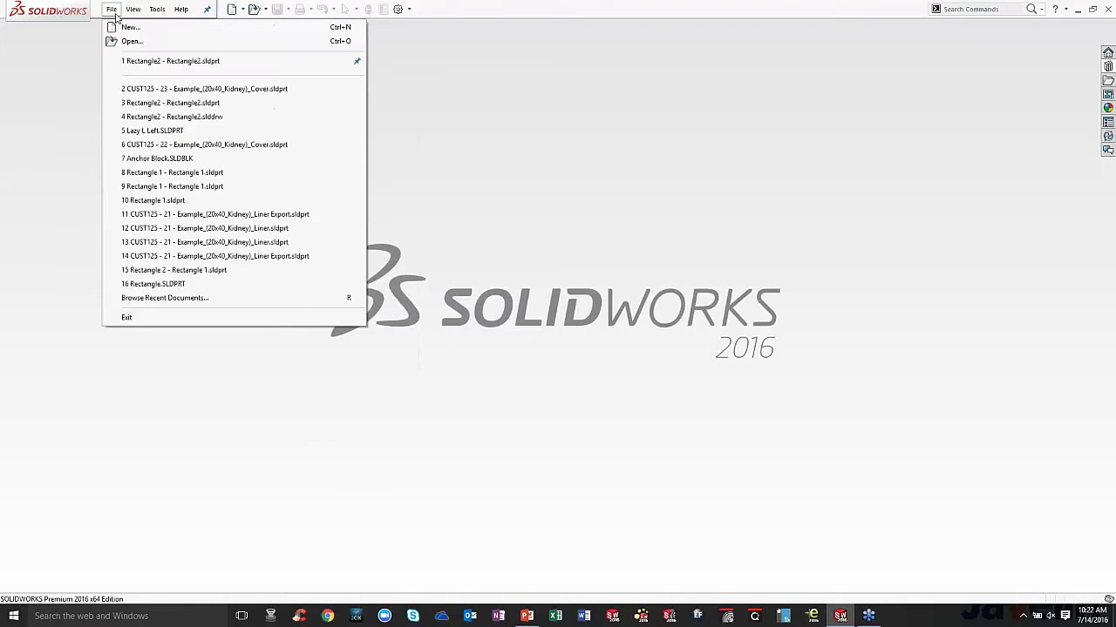
left_click(130, 25)
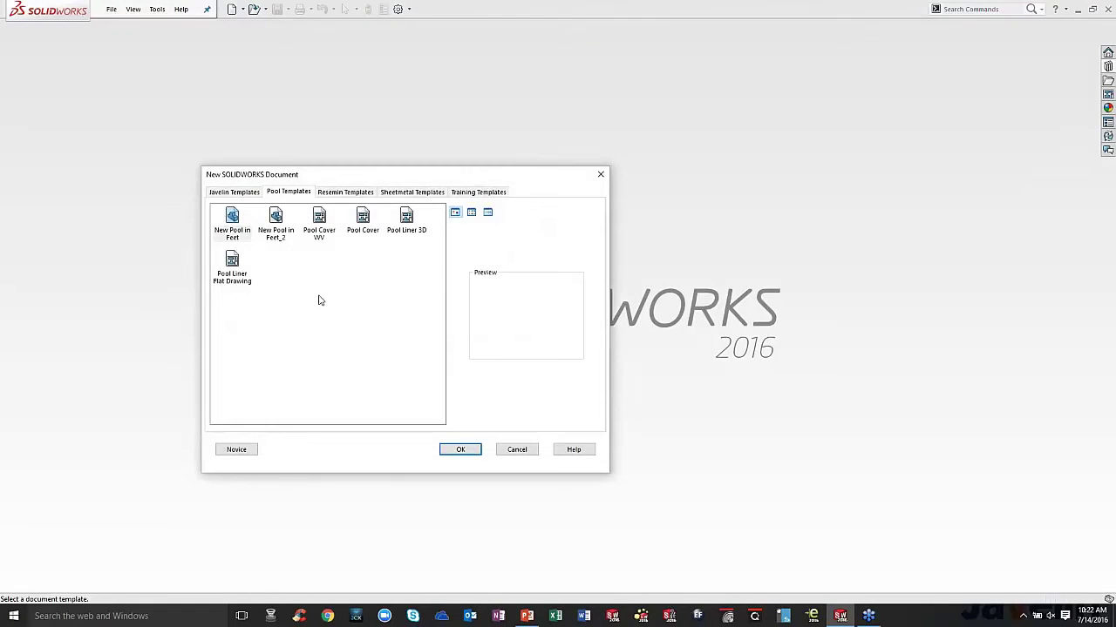
left_click(280, 232)
double_click(279, 232)
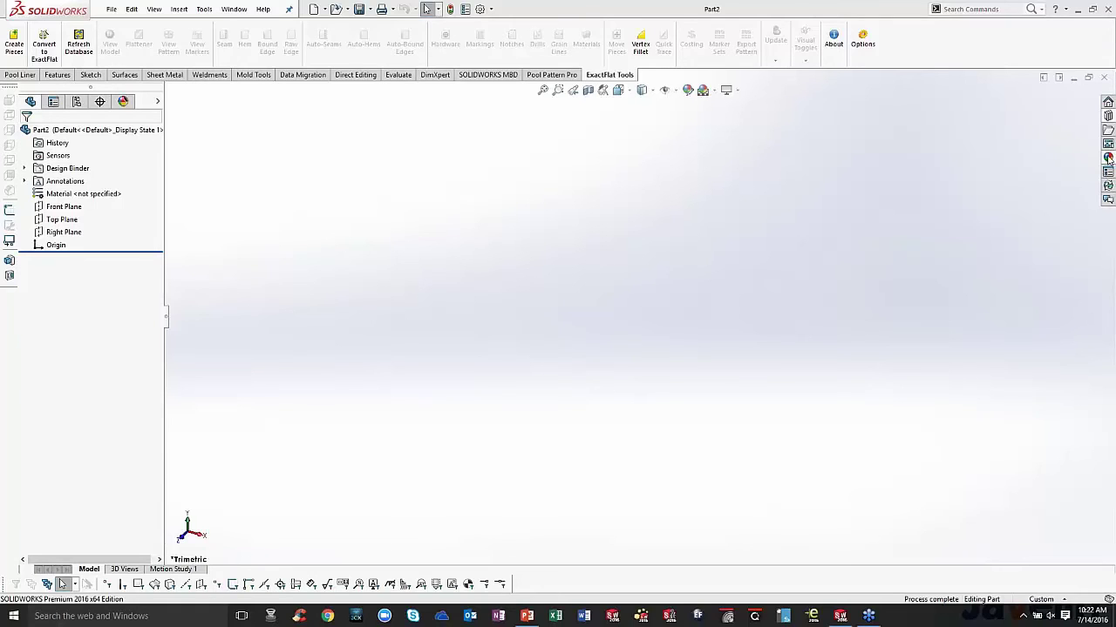
- Insert the DigPrint block from the Pool Pattern Pro library at the origin of a new Front Plane sketch and finish the sketch
left_click(1107, 117)
left_click(976, 174)
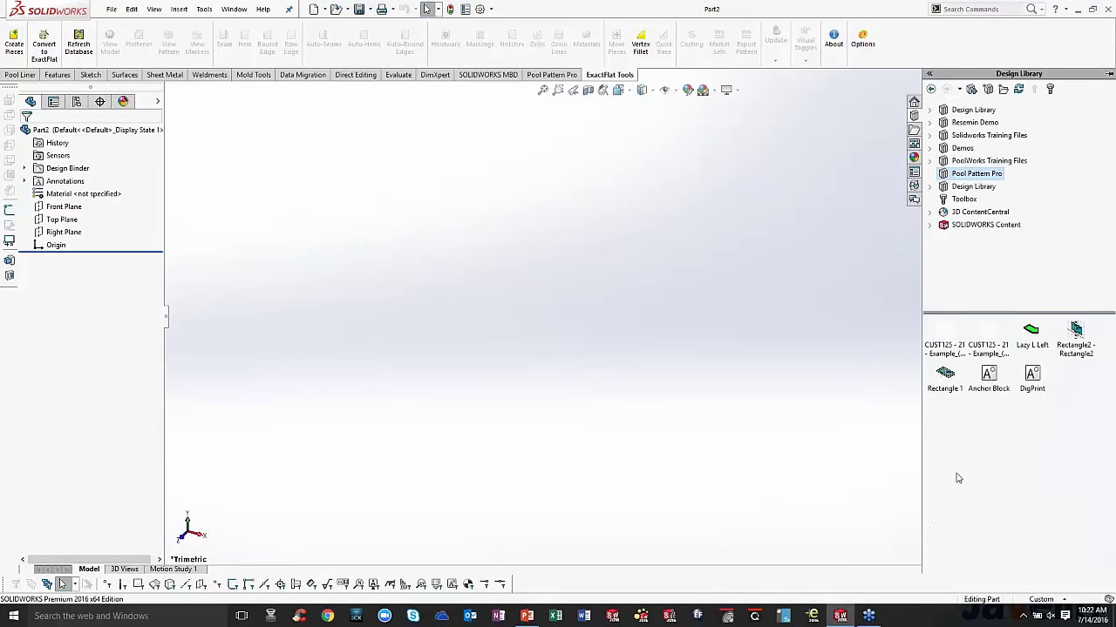
left_click(61, 220)
left_click(63, 207)
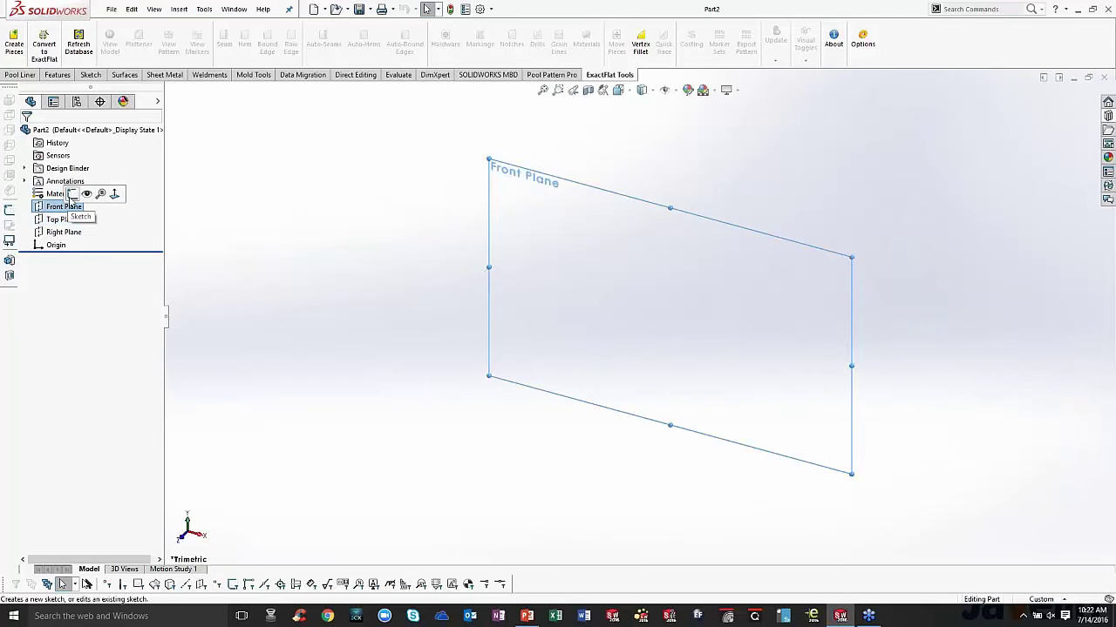
left_click(73, 194)
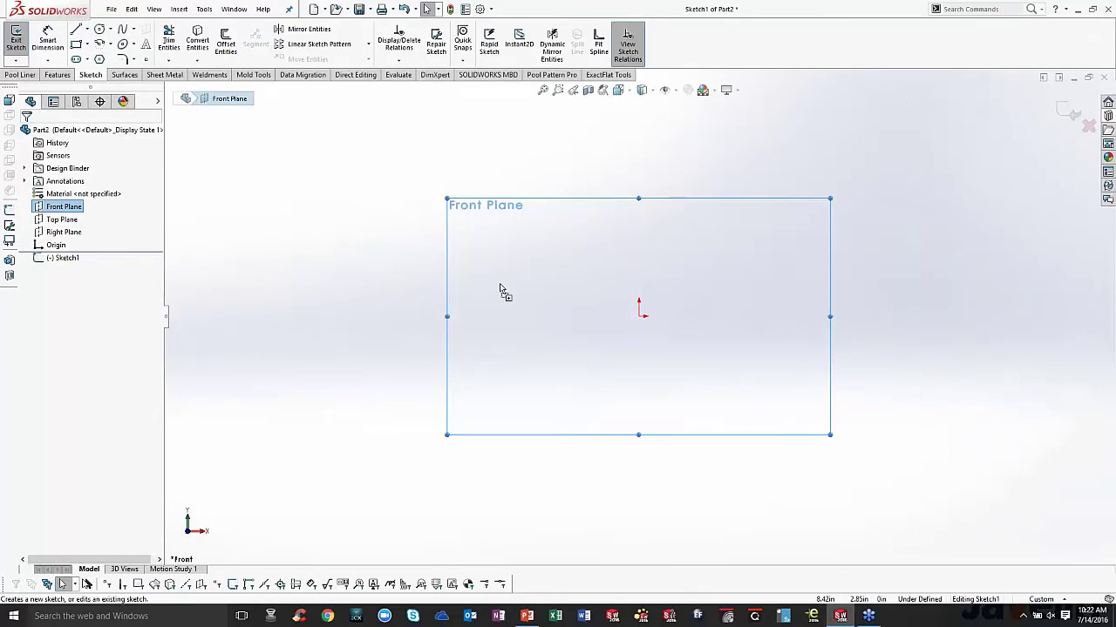
key("ctrl+i")
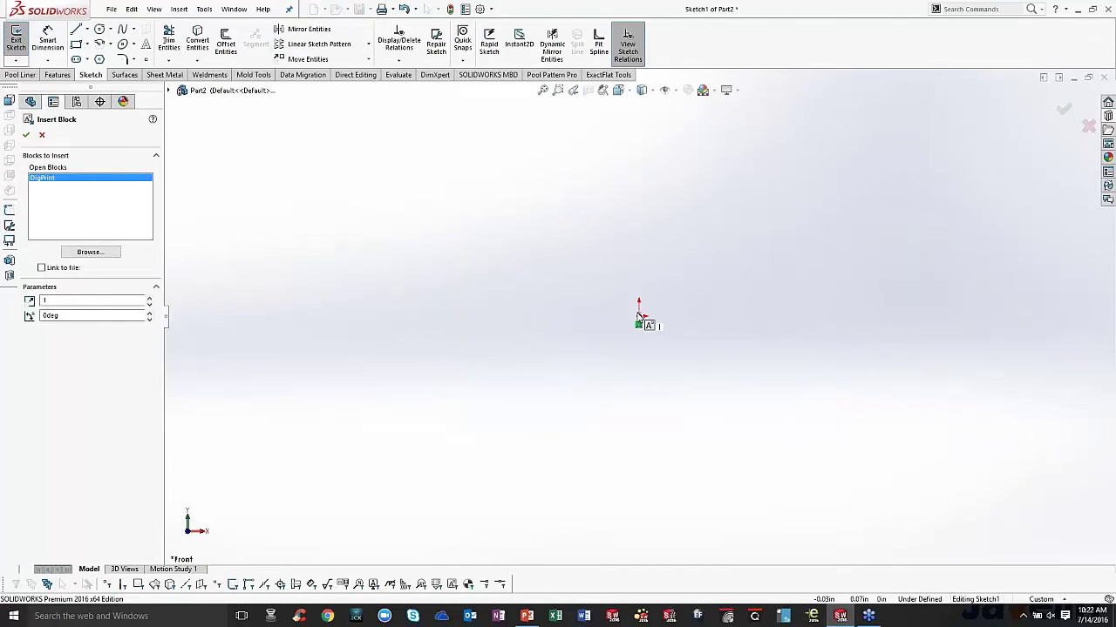
left_click(639, 315)
key("f")
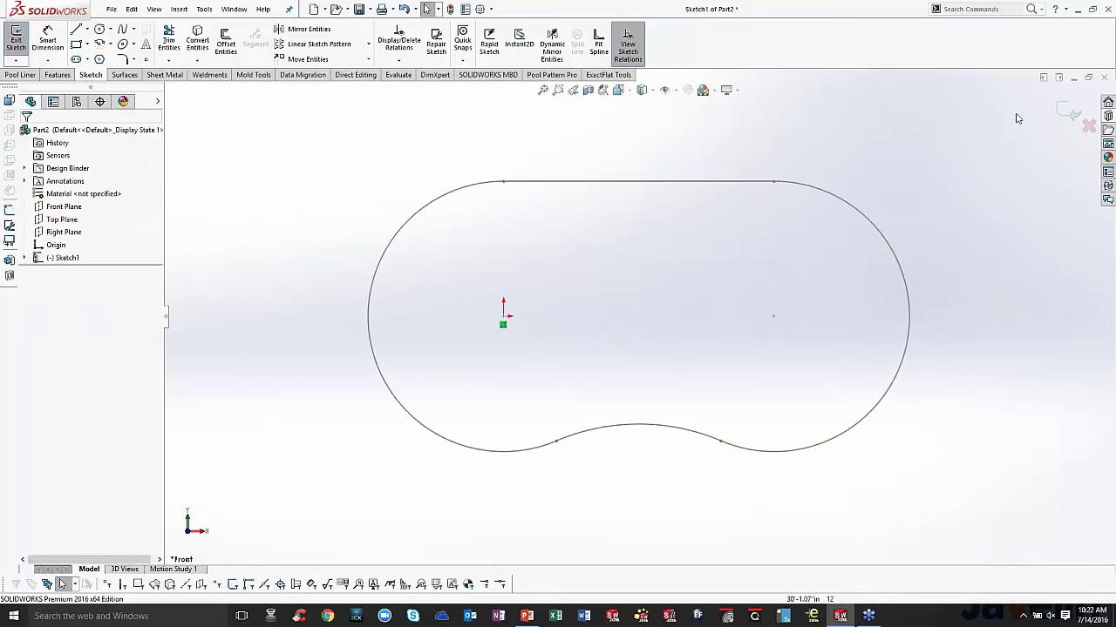
left_click(1070, 113)
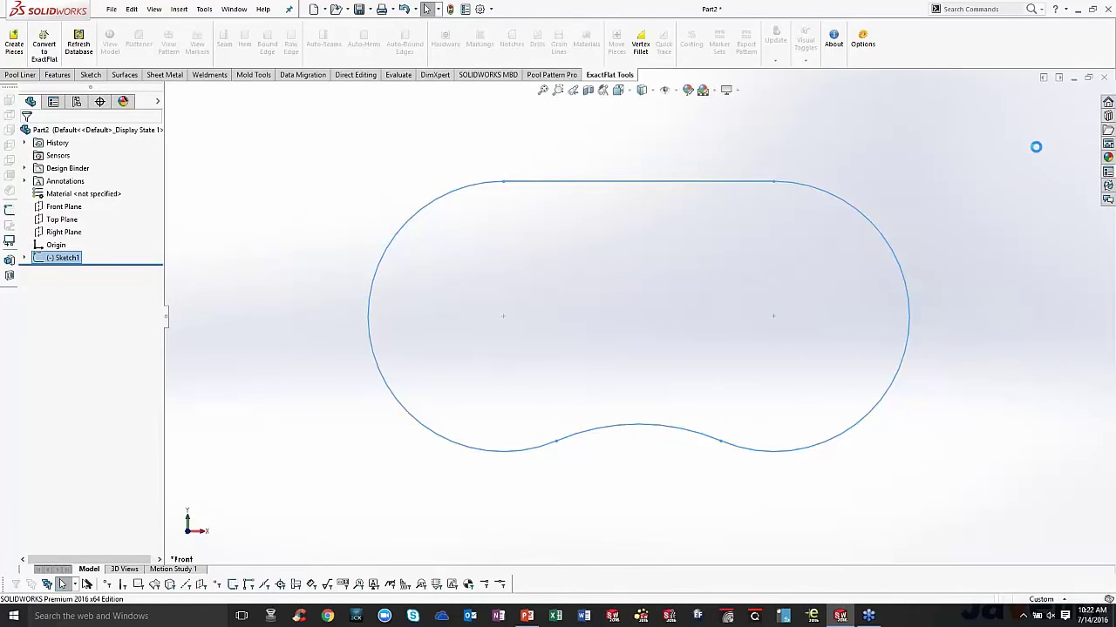
- Fill in the part's custom properties with dealer Javelin, customer ACME Pools and the designer's name, and apply them
left_click(956, 144)
left_click(956, 172)
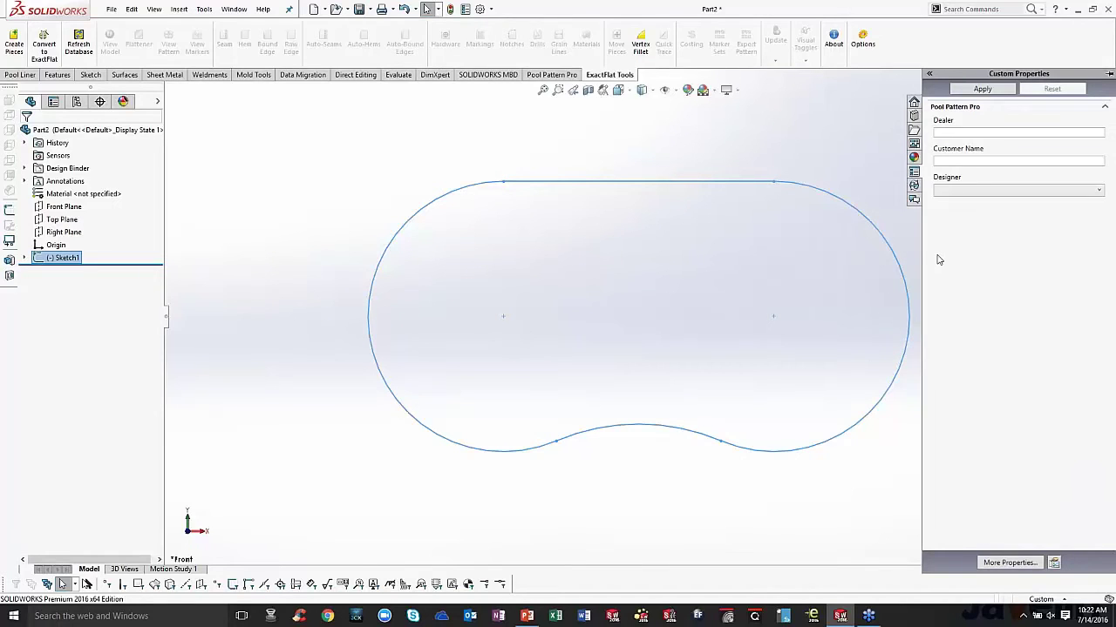
left_click(982, 133)
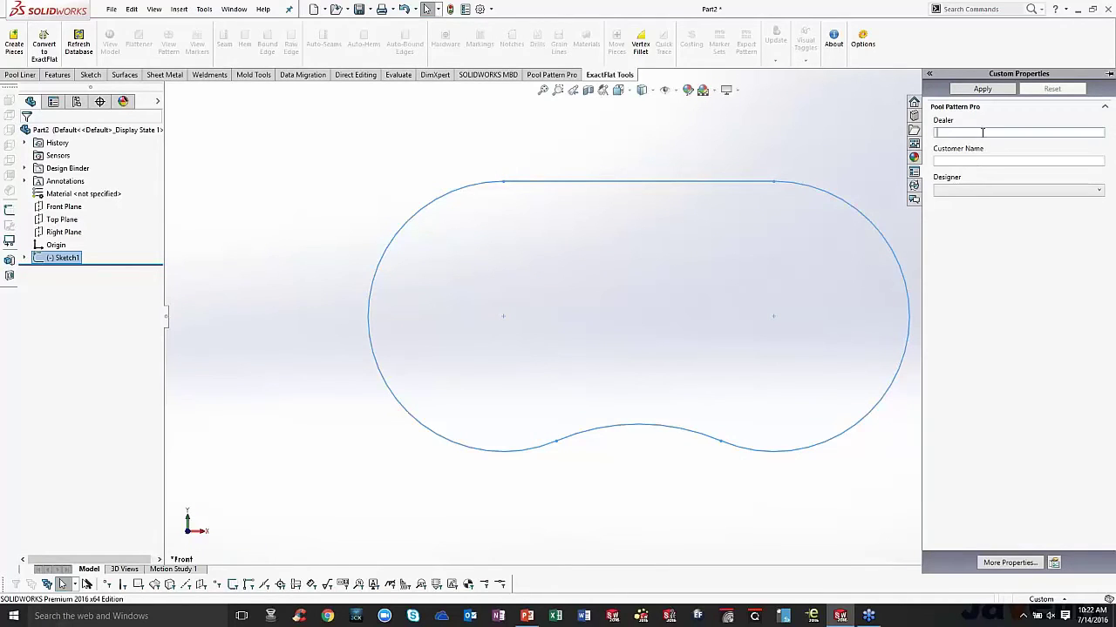
type("Javelin")
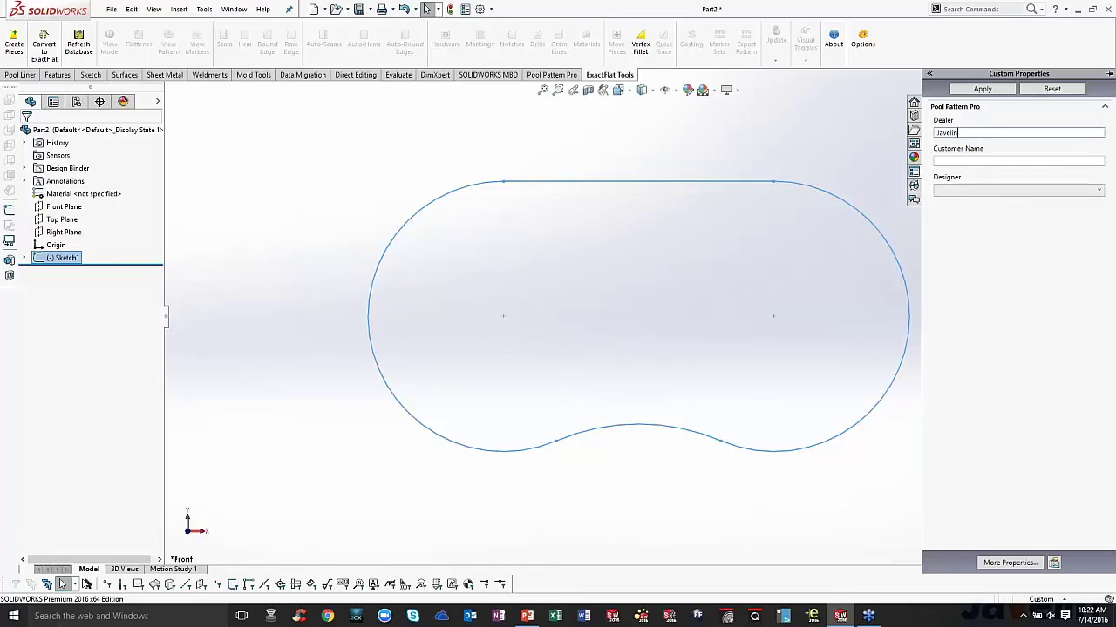
left_click(979, 160)
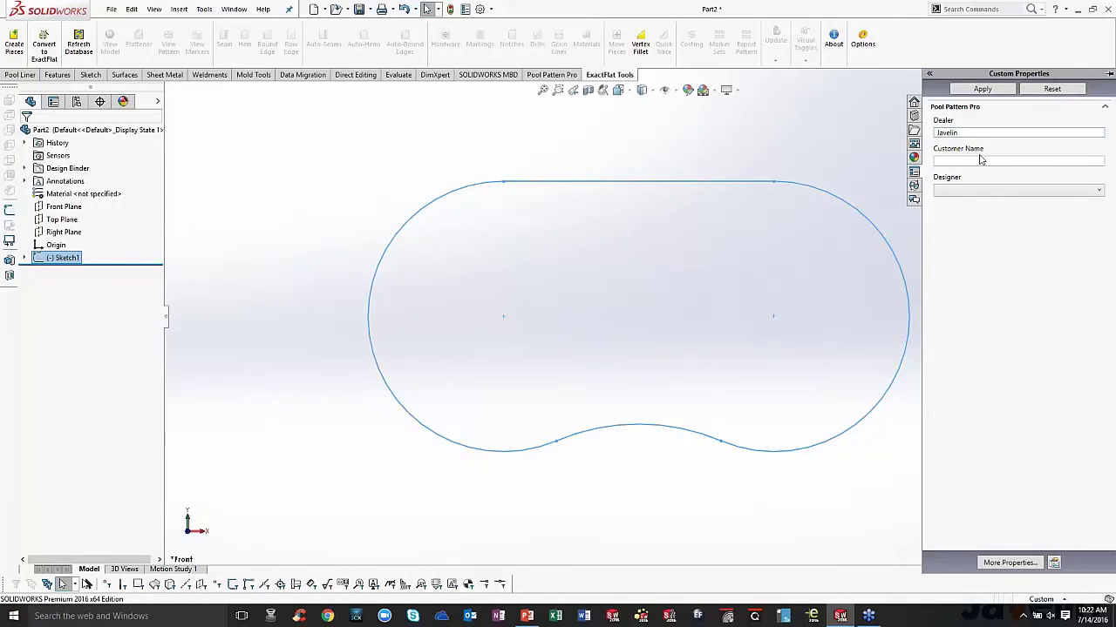
type("ACME ")
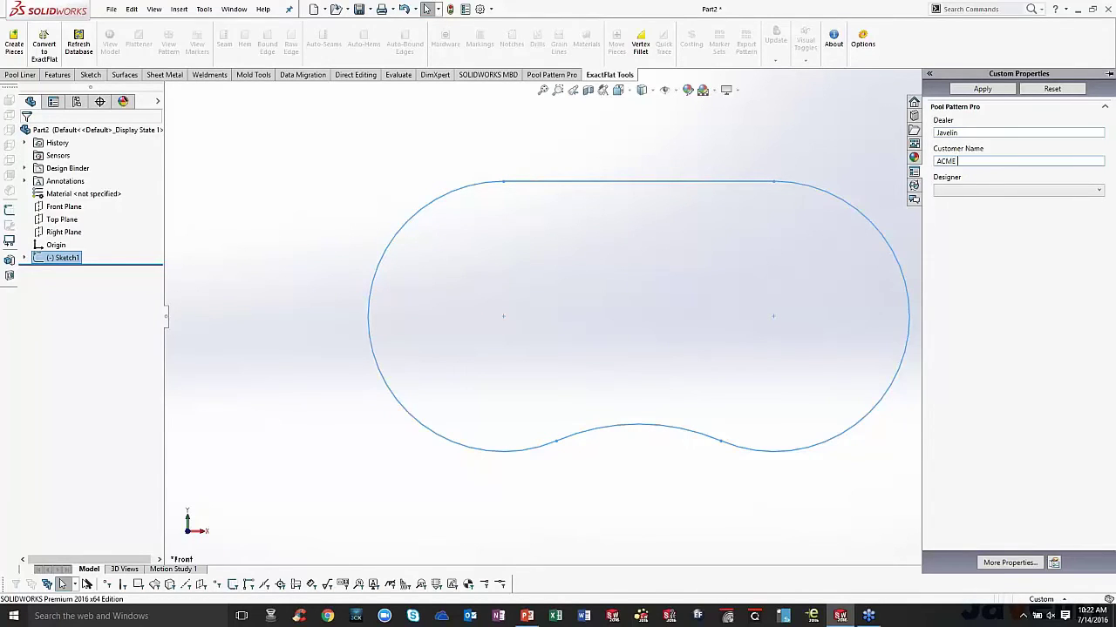
type("Pools")
left_click(1000, 190)
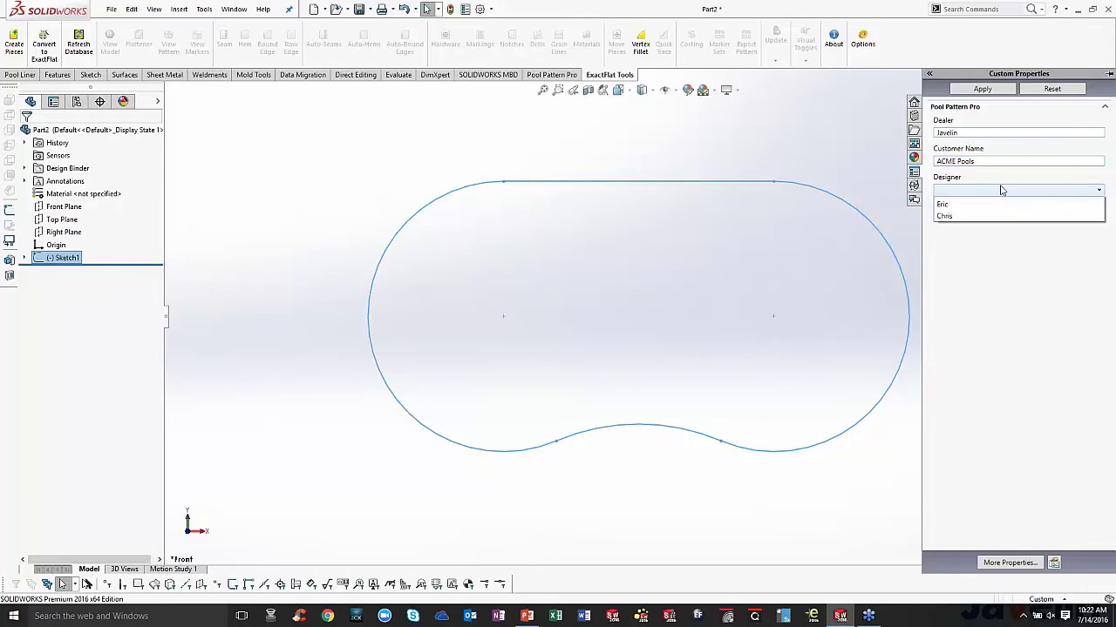
left_click(1005, 204)
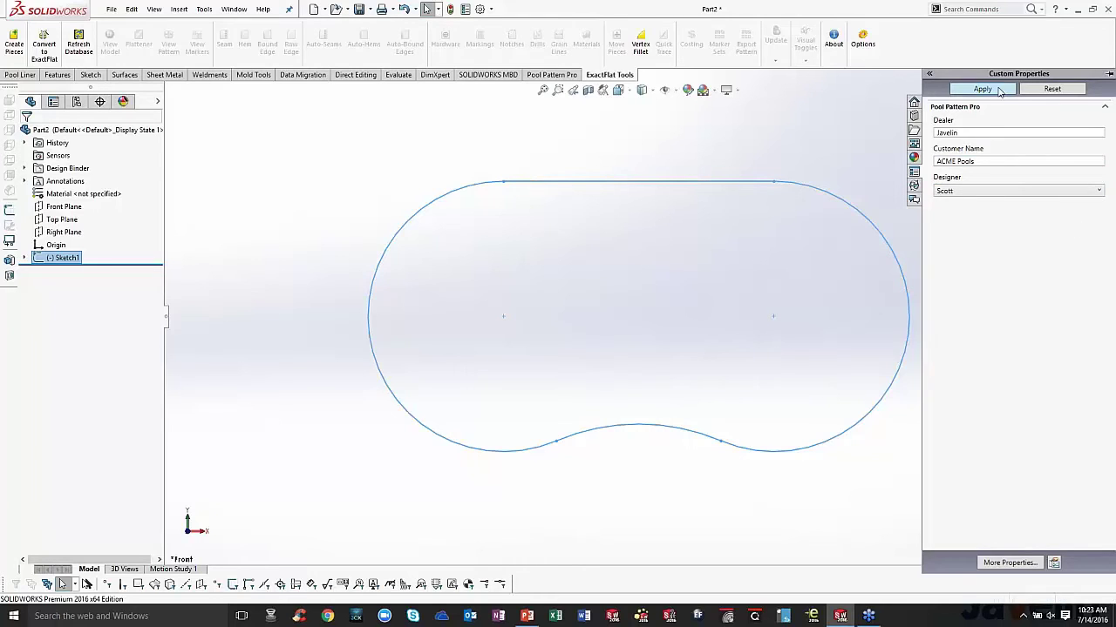
left_click(1001, 90)
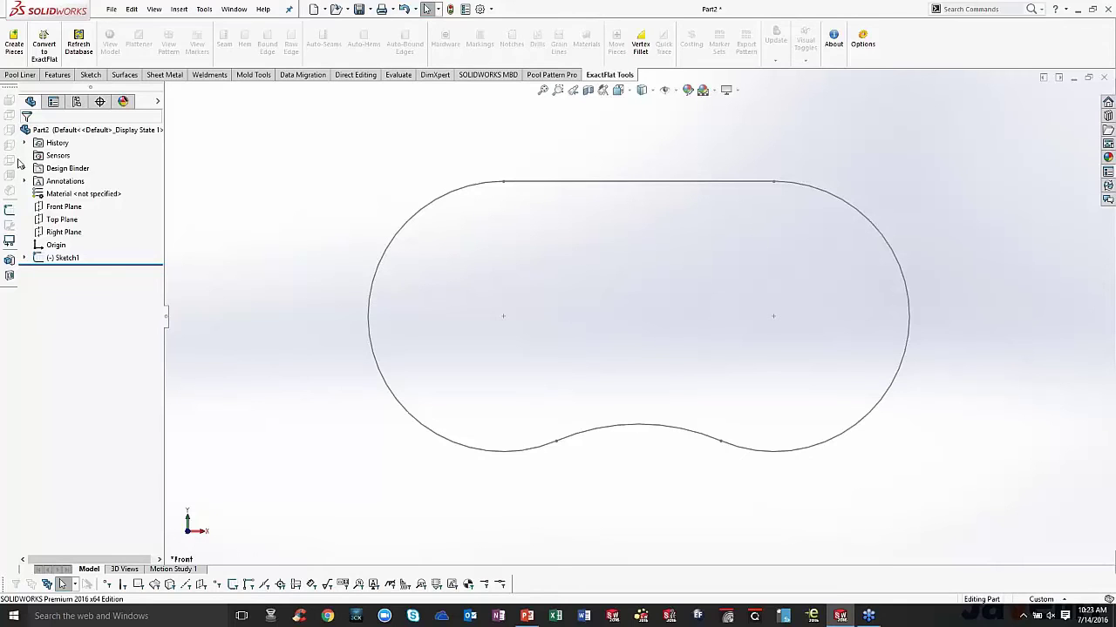
- Tag the kidney outline sketch as the manual Pool Wall sketch
left_click(63, 258)
left_click(551, 74)
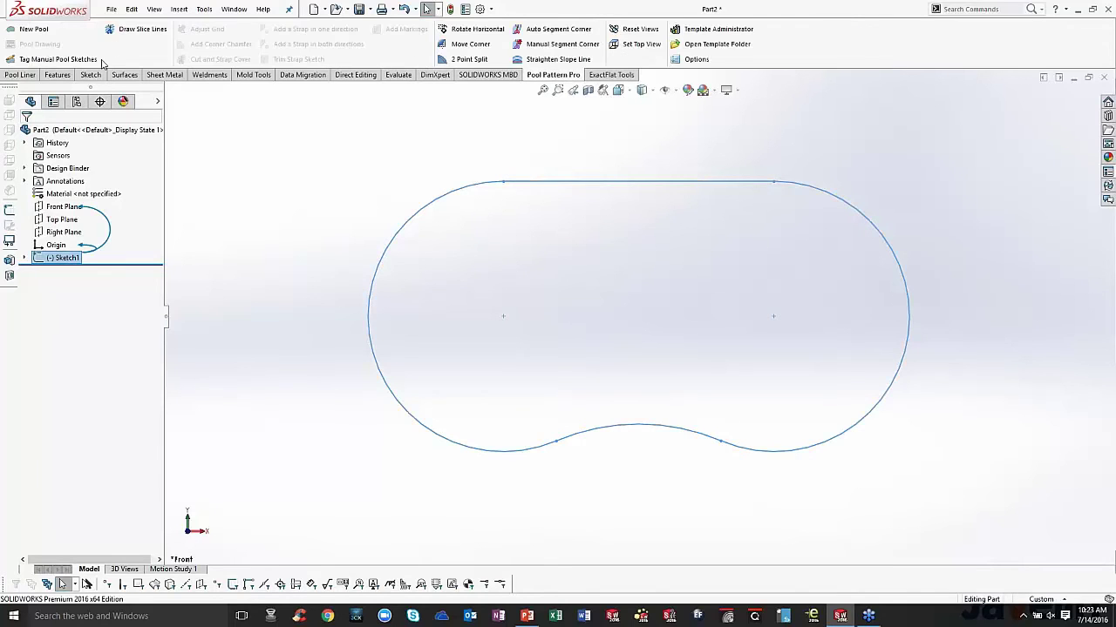
left_click(100, 60)
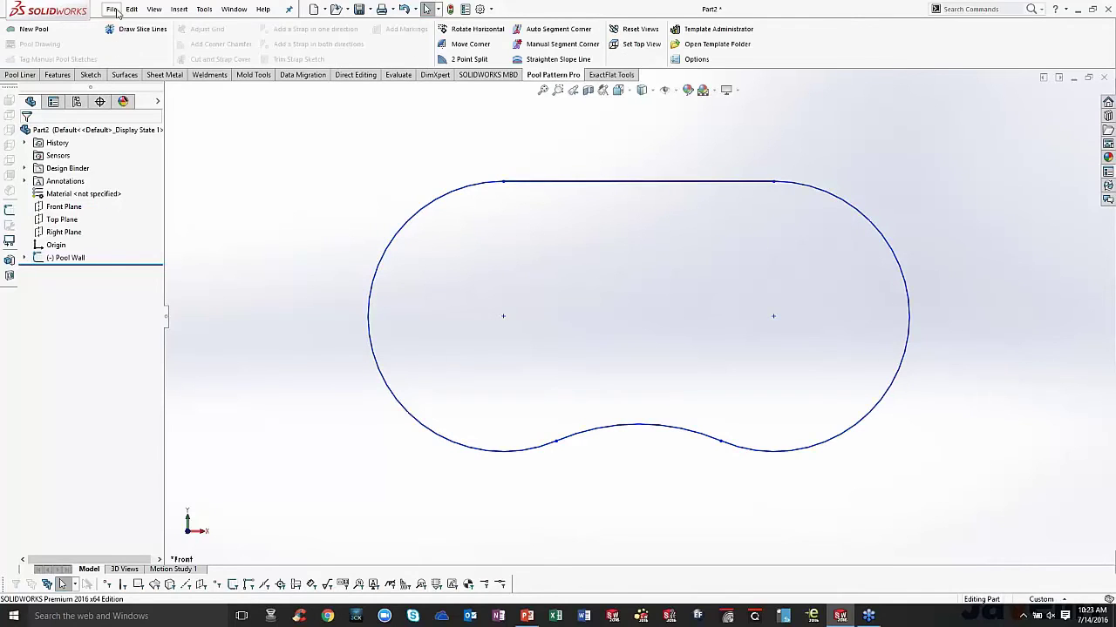
- Check the new pool project's imported properties, cancel the project, and close the part without saving
left_click(37, 31)
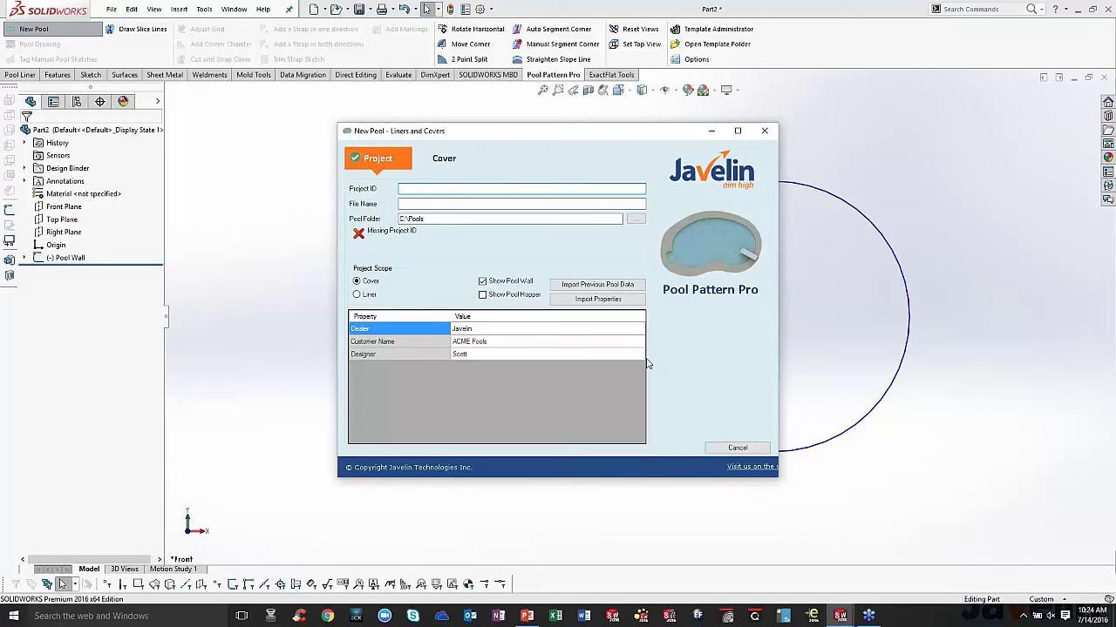
left_click(765, 132)
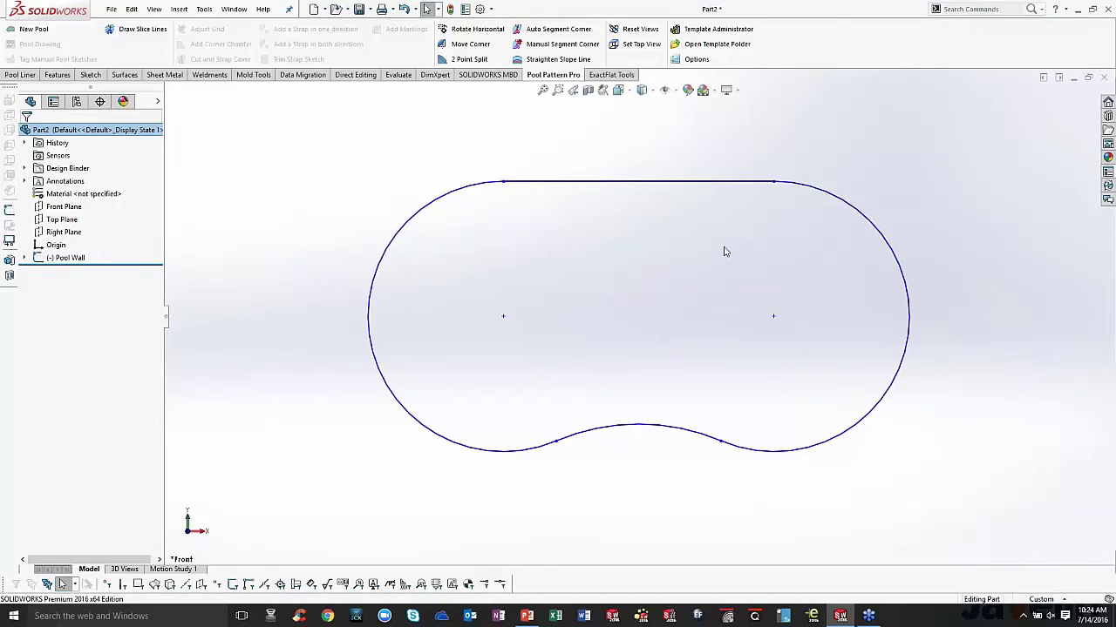
key("alt+Tab")
key("ctrl+w")
left_click(558, 342)
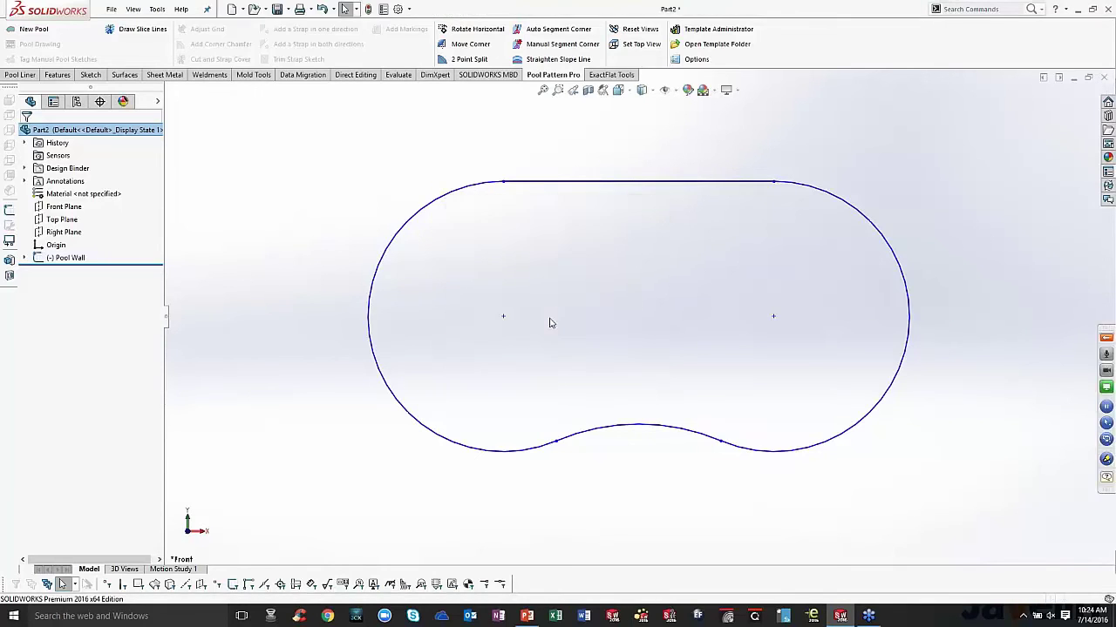
- Start a new Pool Pattern Pro pool with Use Template as its data source
left_click(159, 13)
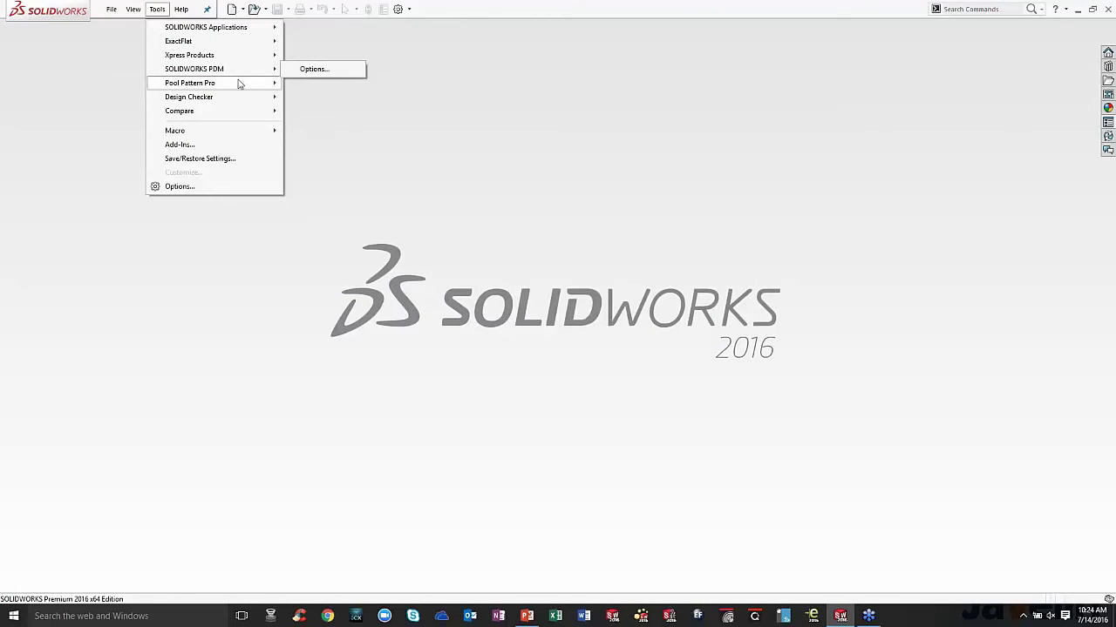
mouse_move(241, 83)
left_click(316, 83)
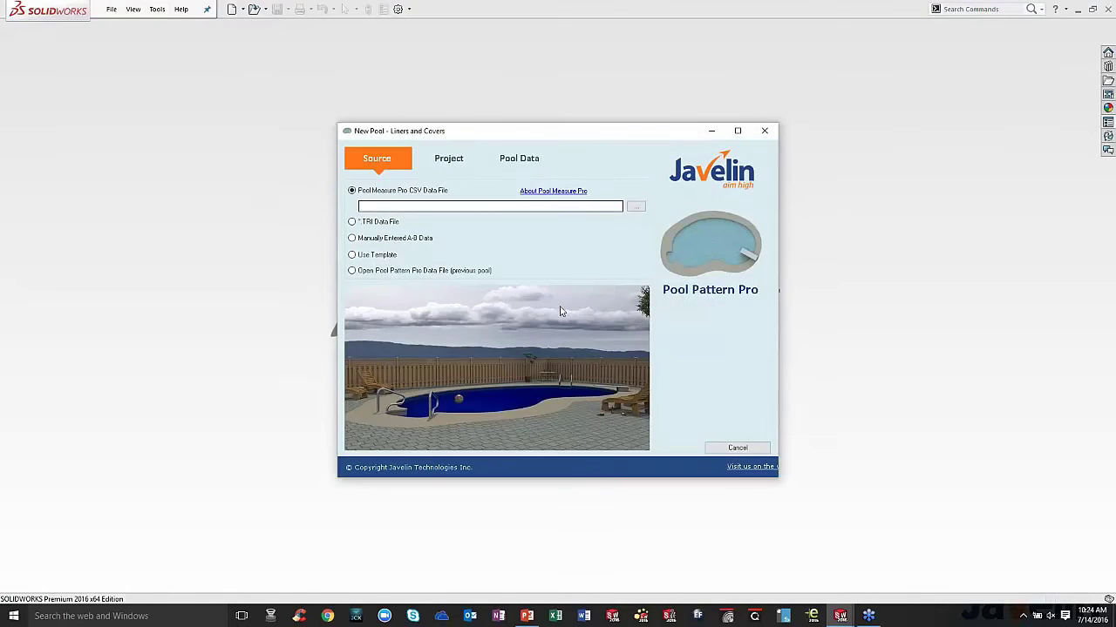
left_click(378, 256)
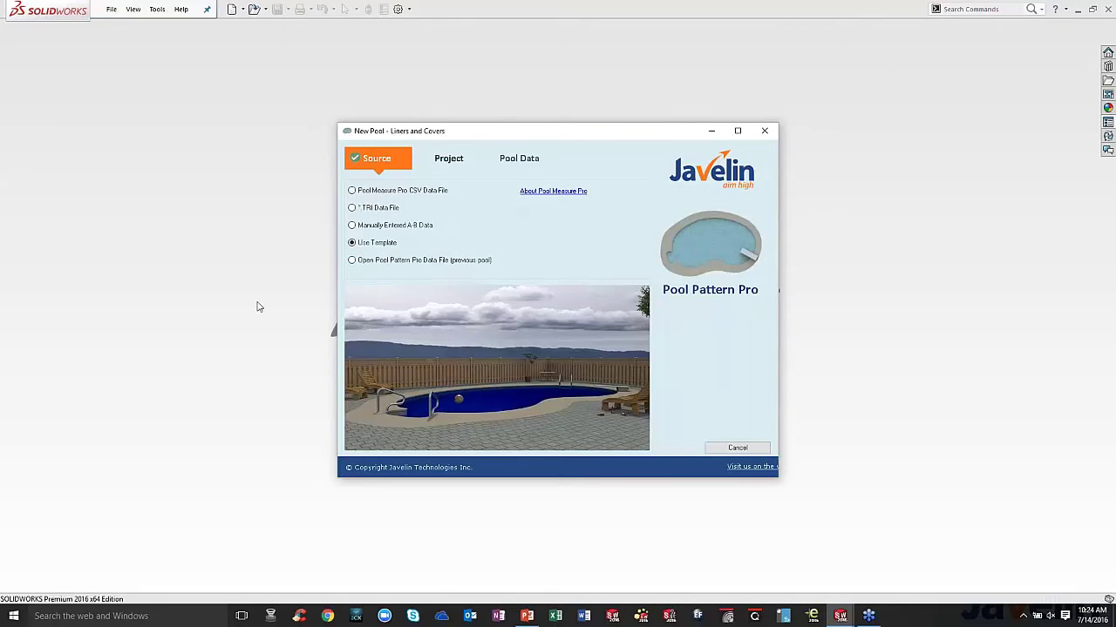
left_click(454, 162)
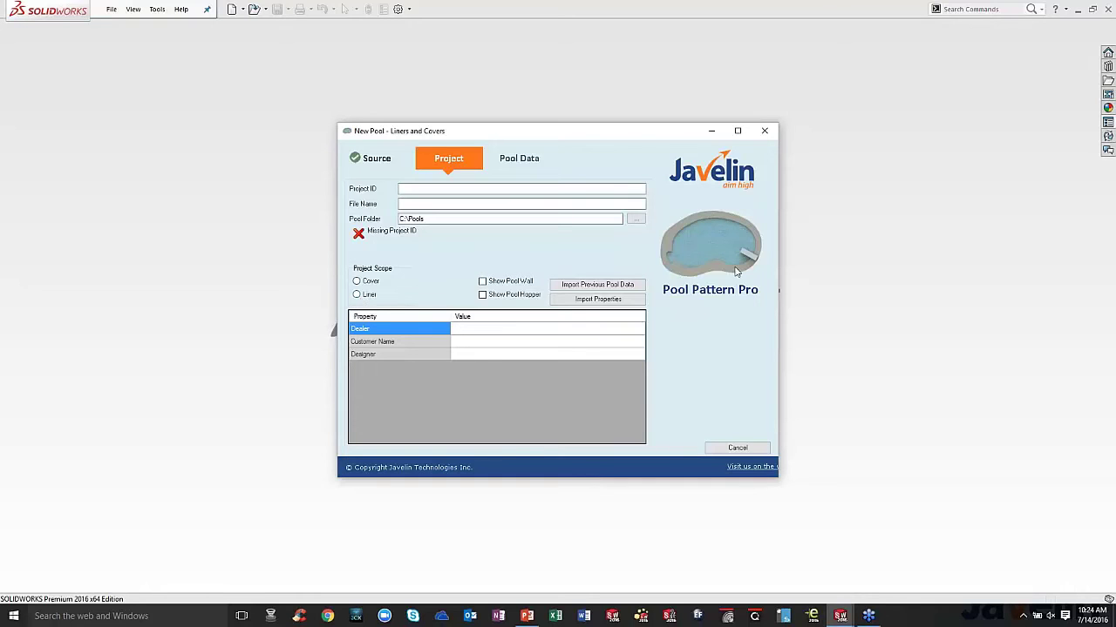
left_click(607, 290)
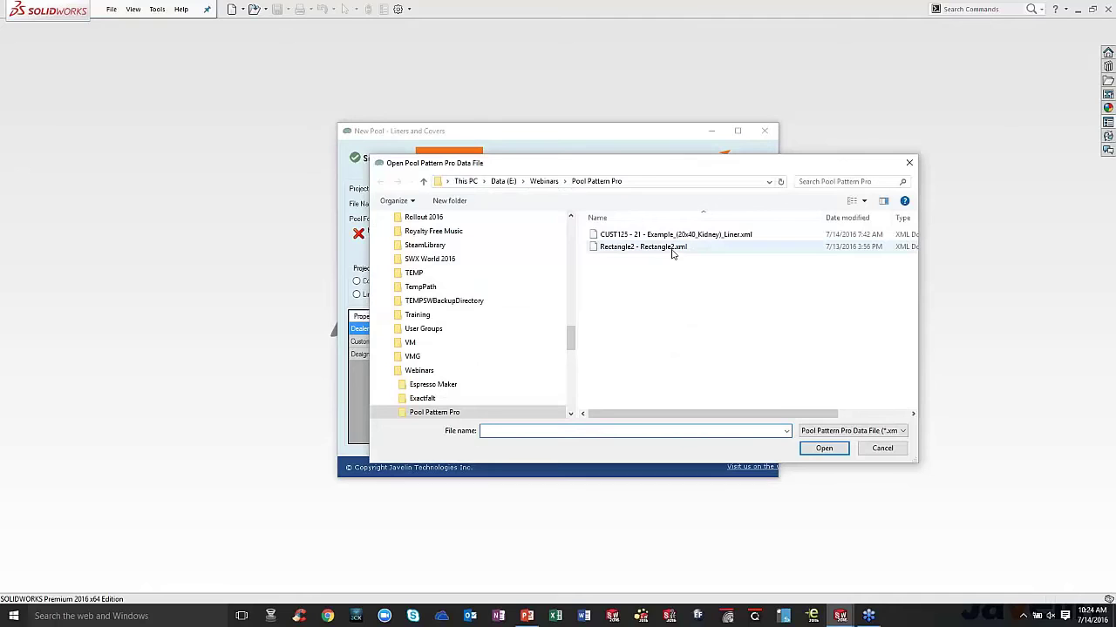
double_click(670, 252)
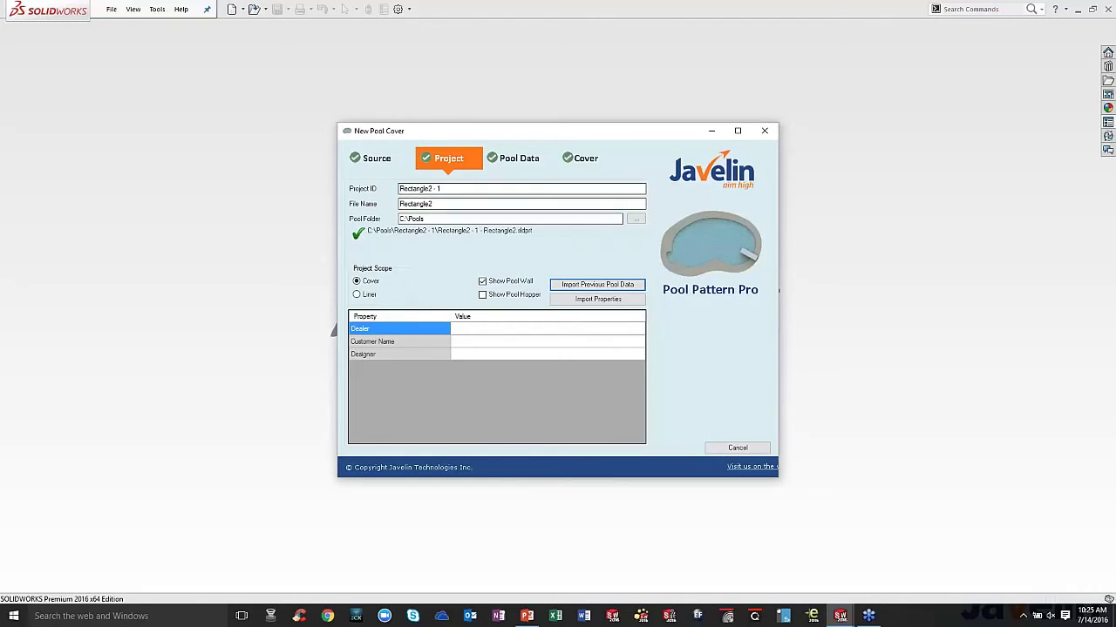
left_click(365, 295)
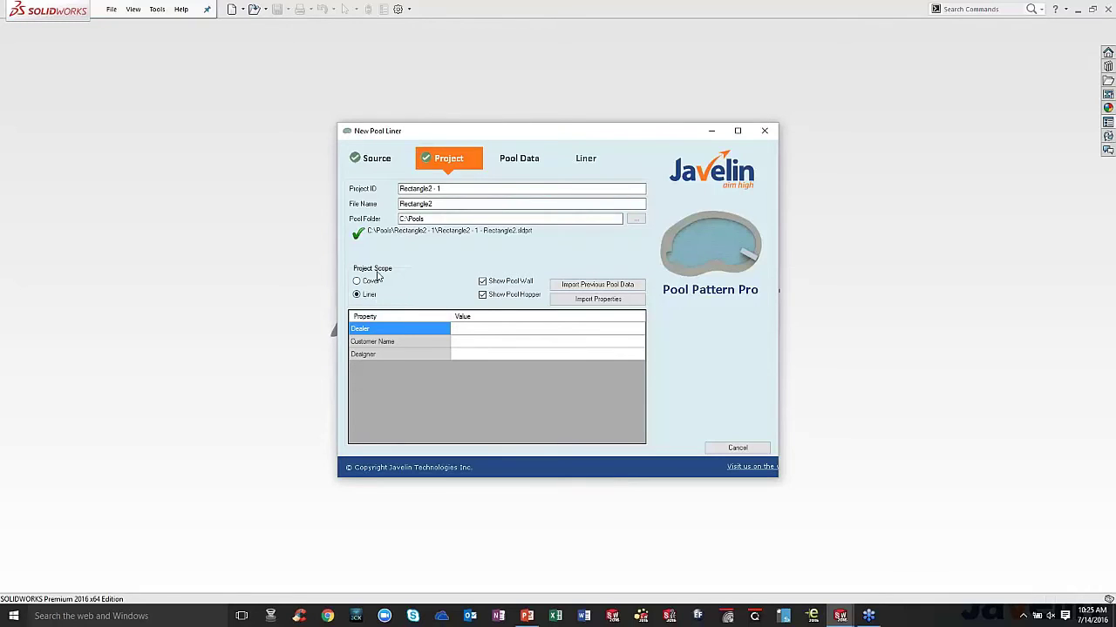
left_click(371, 282)
left_click(518, 166)
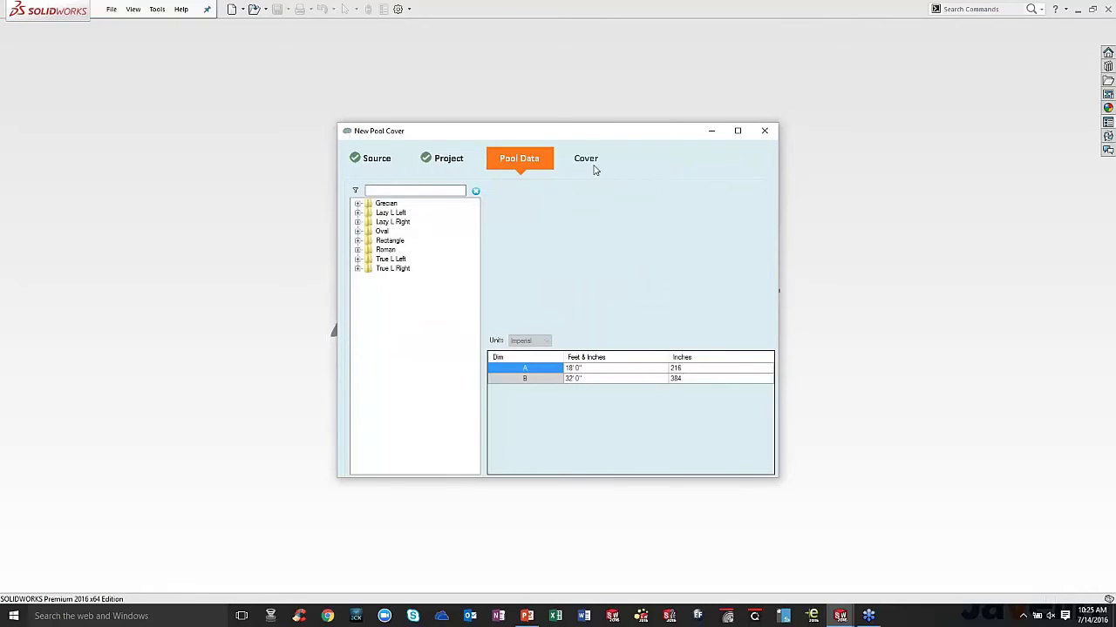
left_click(448, 165)
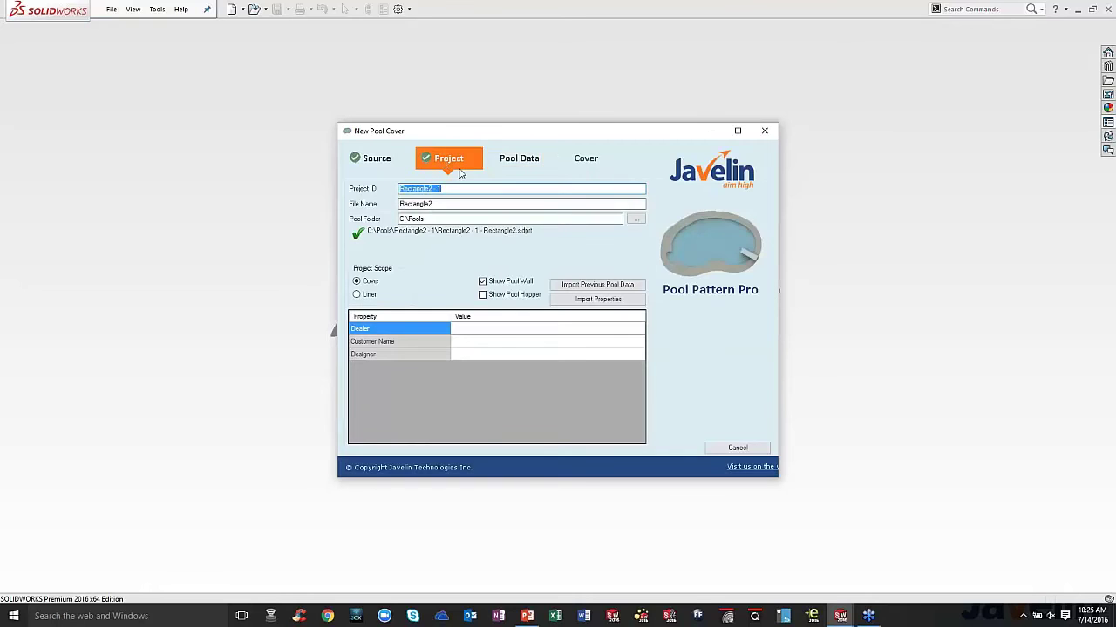
left_click(738, 447)
- Start another Pool Pattern Pro pool with Use Template as its data source and open its project settings
left_click(158, 9)
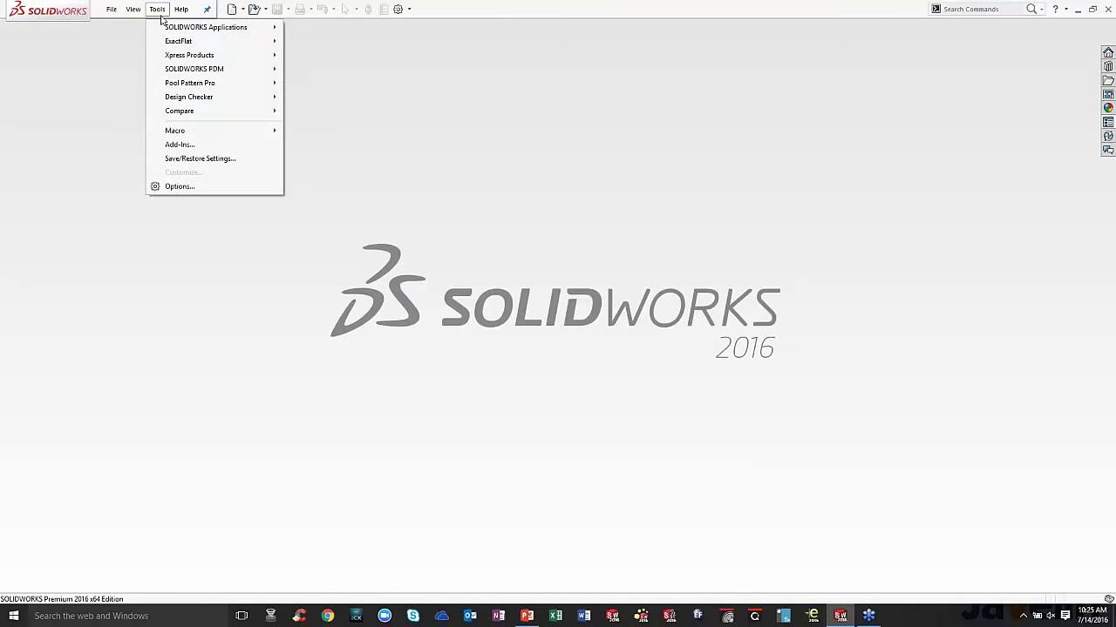
mouse_move(224, 86)
left_click(318, 84)
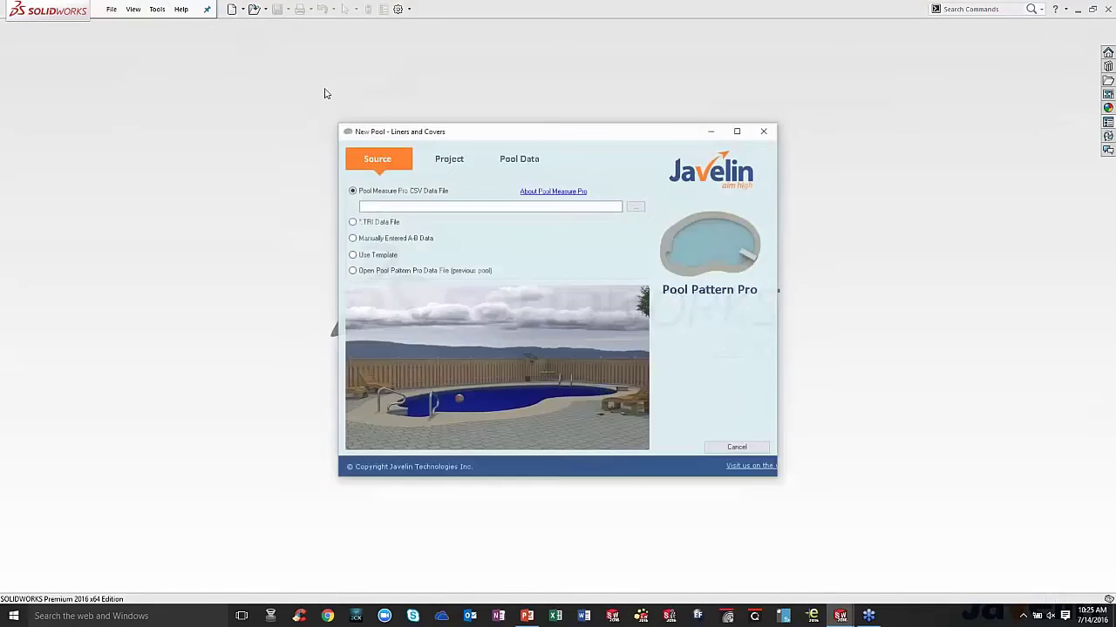
left_click(390, 256)
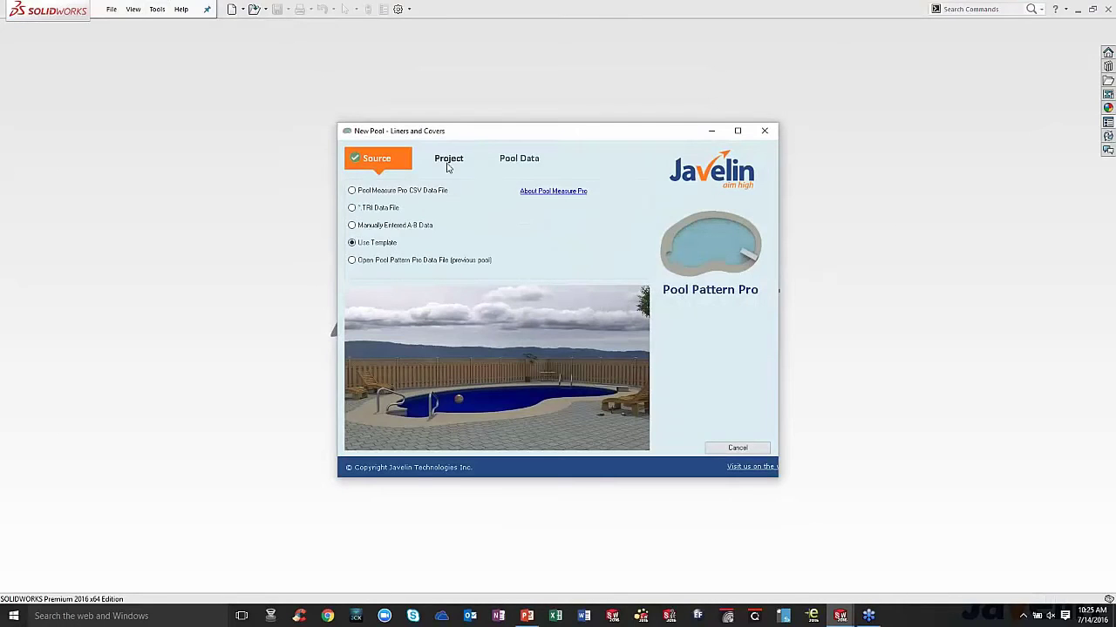
left_click(448, 160)
- Import the previous pool data from Rectangle2 - Rectangle2.xml, review its pool data and cover options, and cancel the project
left_click(598, 296)
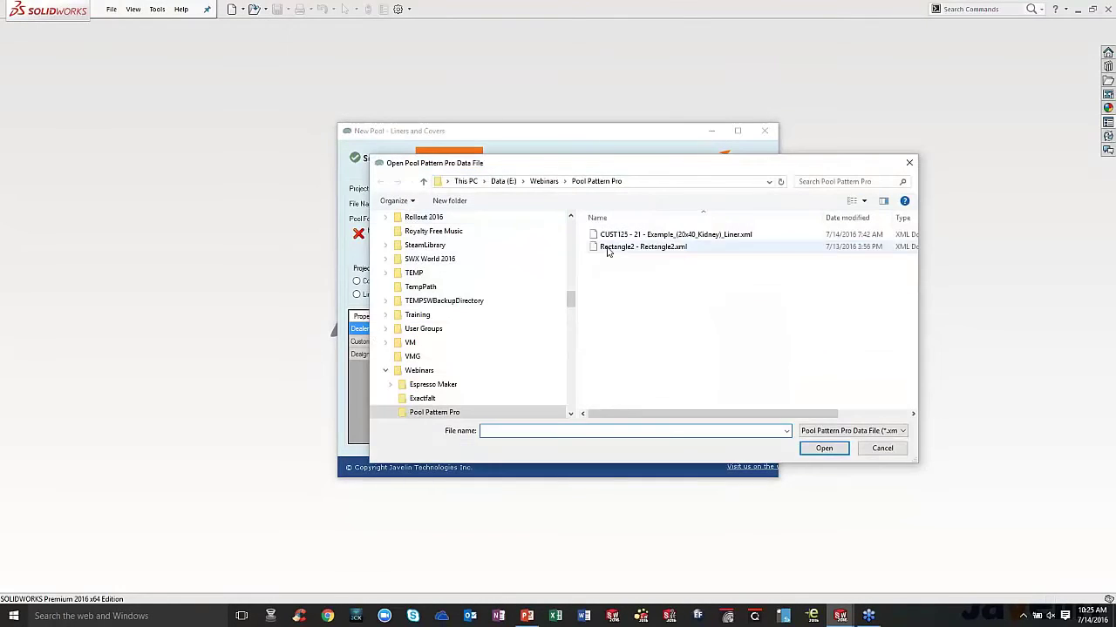
double_click(608, 247)
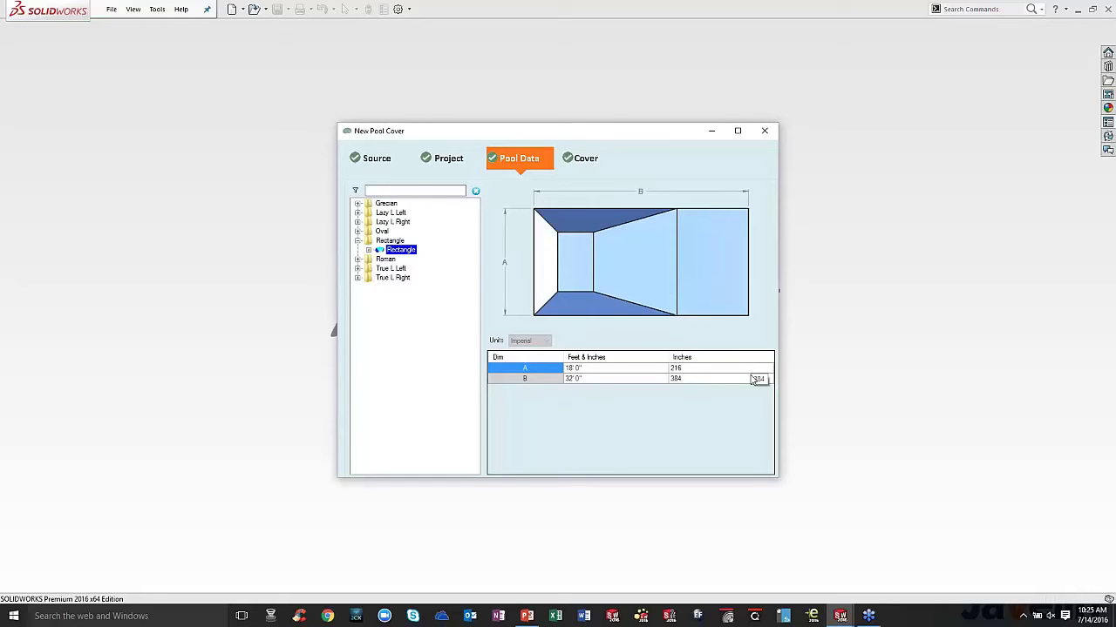
left_click(584, 158)
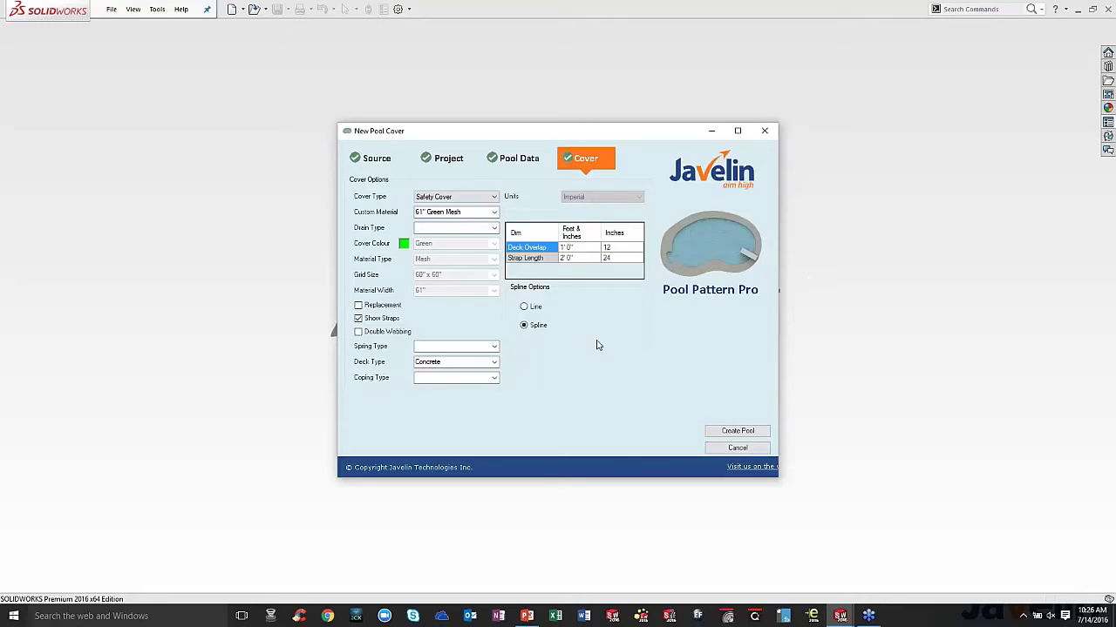
left_click(737, 448)
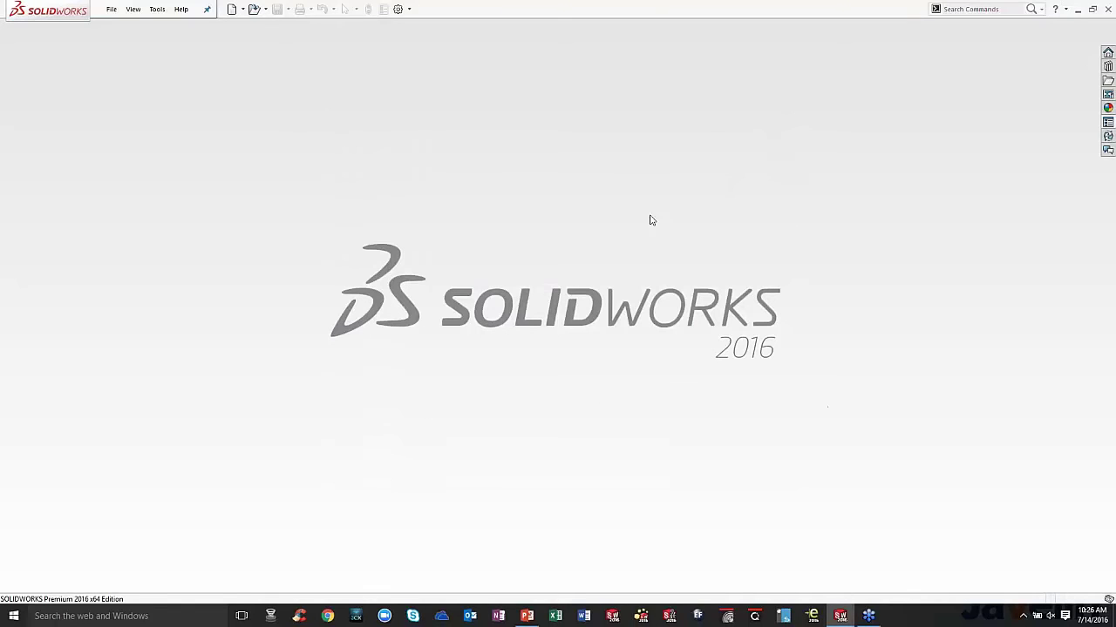
- Start a new pool from the Pool Measure Pro data file Kidney_Liner.csv and open its project settings
left_click(157, 9)
mouse_move(248, 85)
left_click(305, 85)
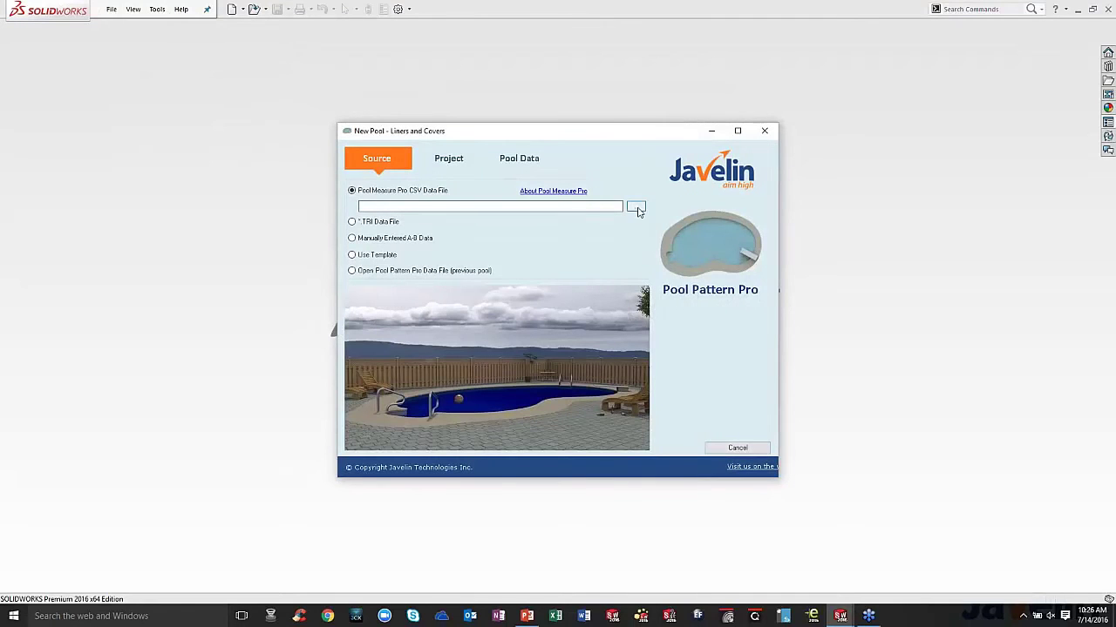
left_click(638, 208)
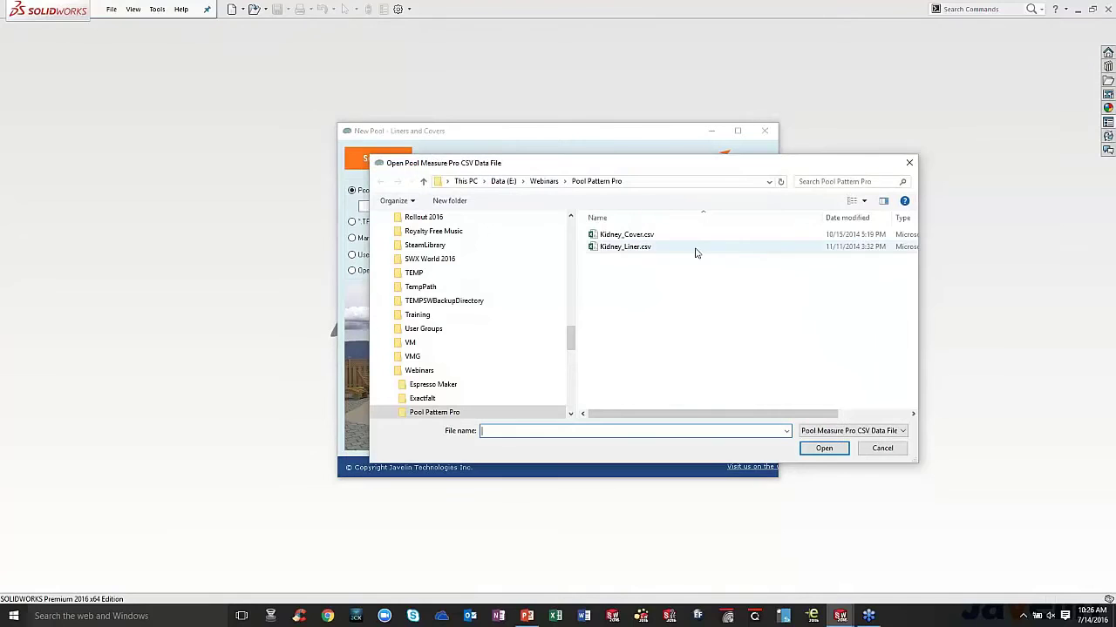
double_click(677, 247)
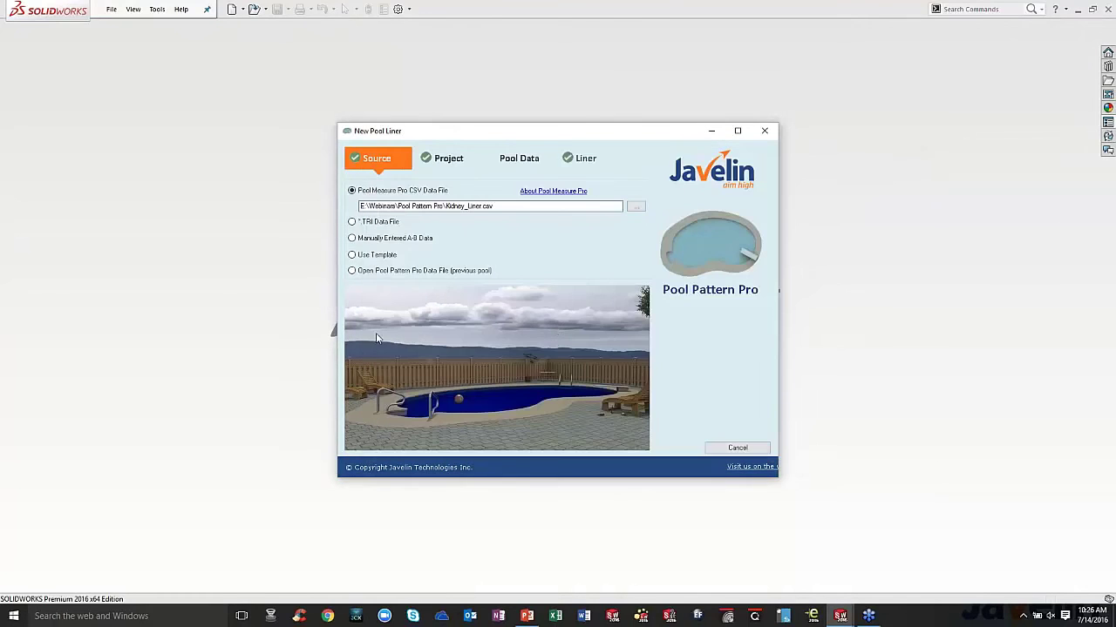
left_click(442, 165)
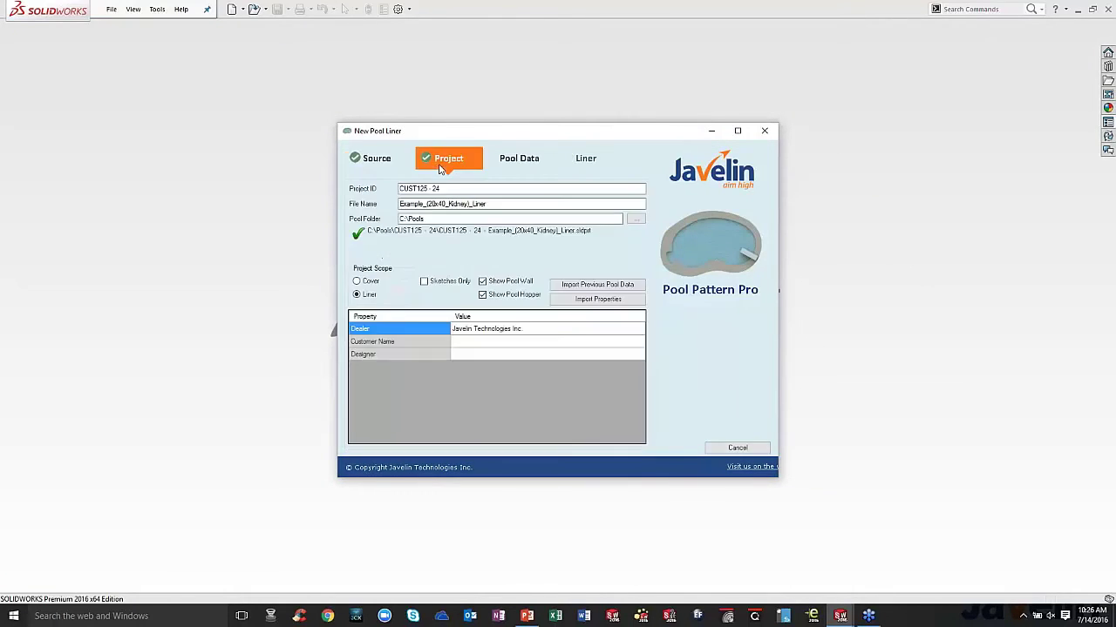
- Examine the kidney liner's pool data, trying a label interval of 4 in the outline preview before restoring it to 1
left_click(517, 160)
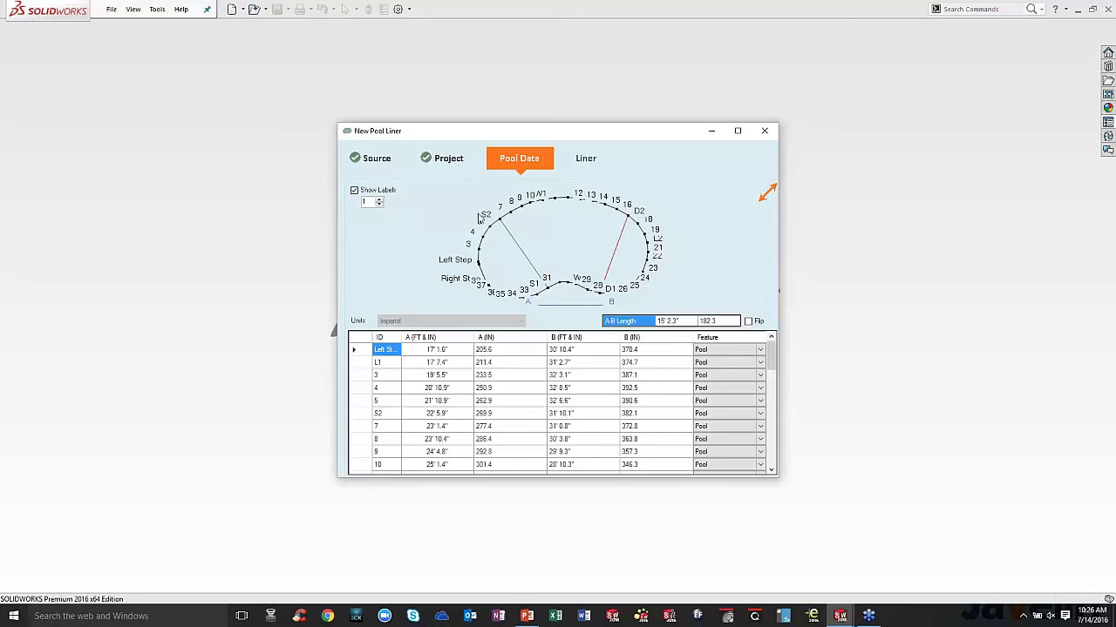
left_click(378, 201)
left_click(378, 201)
left_click(378, 200)
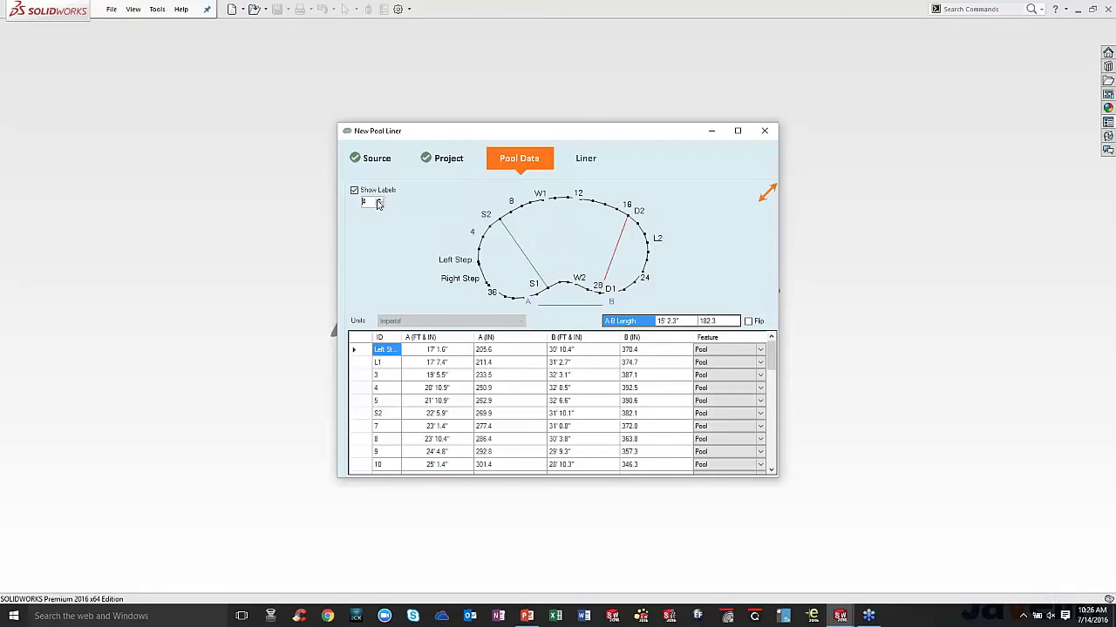
left_click(379, 206)
left_click(379, 205)
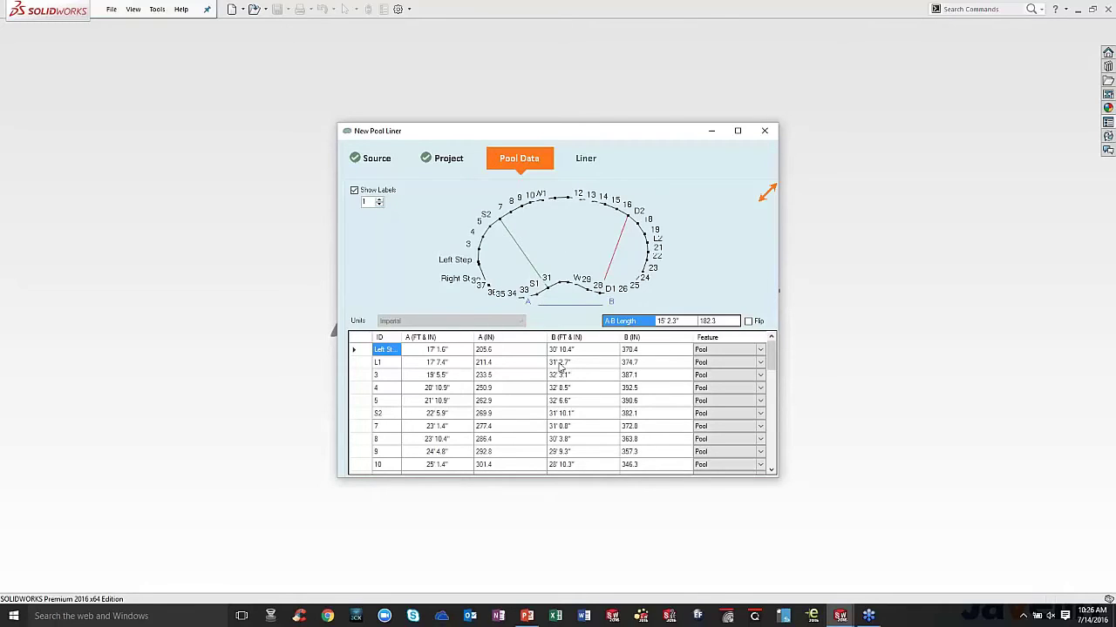
- Check measurement points S2 and 3, view the kidney outline in the enlarged preview, and close the project without creating the pool
left_click(360, 414)
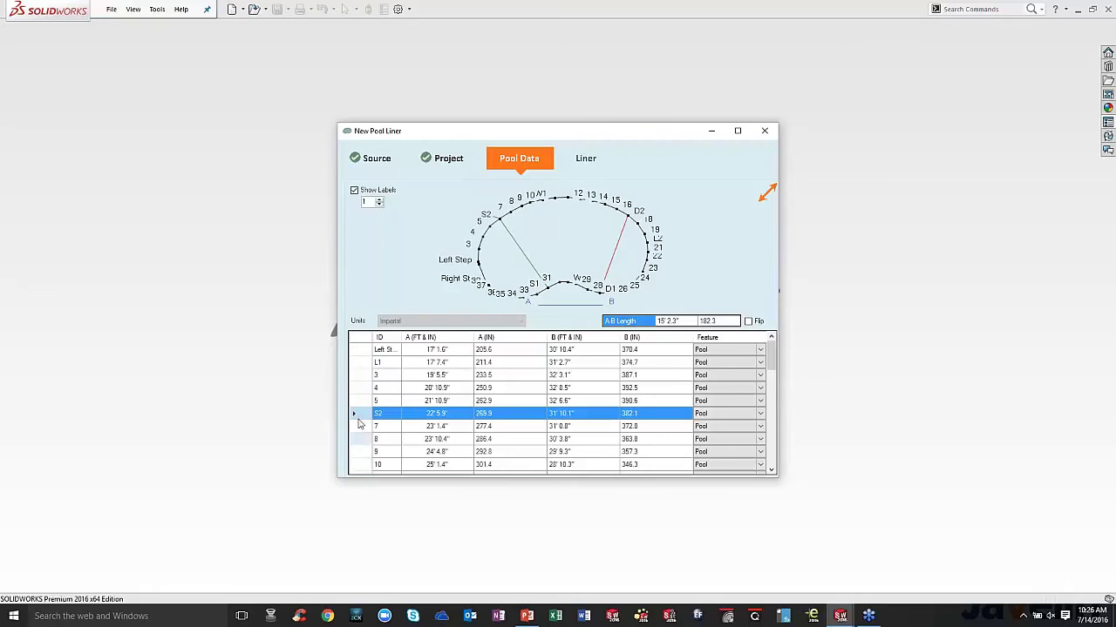
left_click(363, 375)
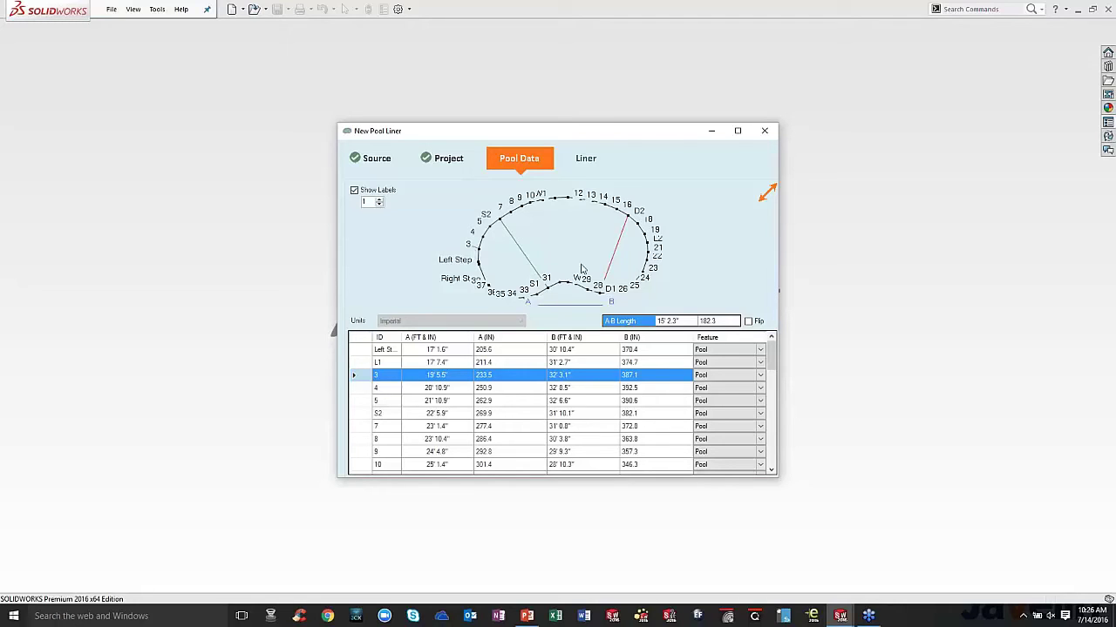
left_click(764, 196)
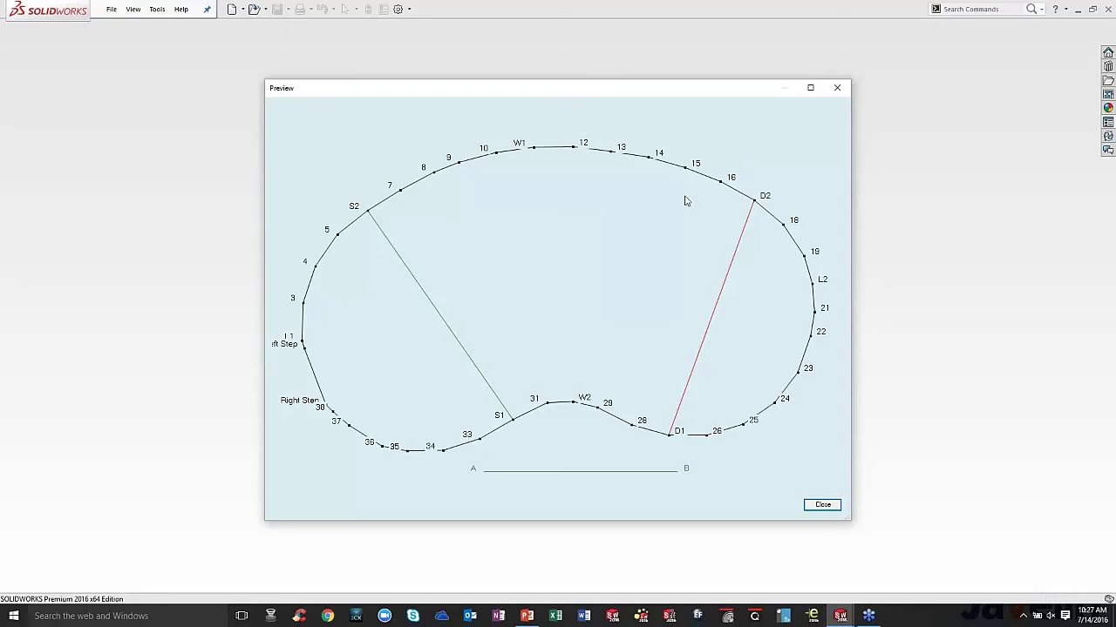
left_click(823, 505)
left_click(758, 128)
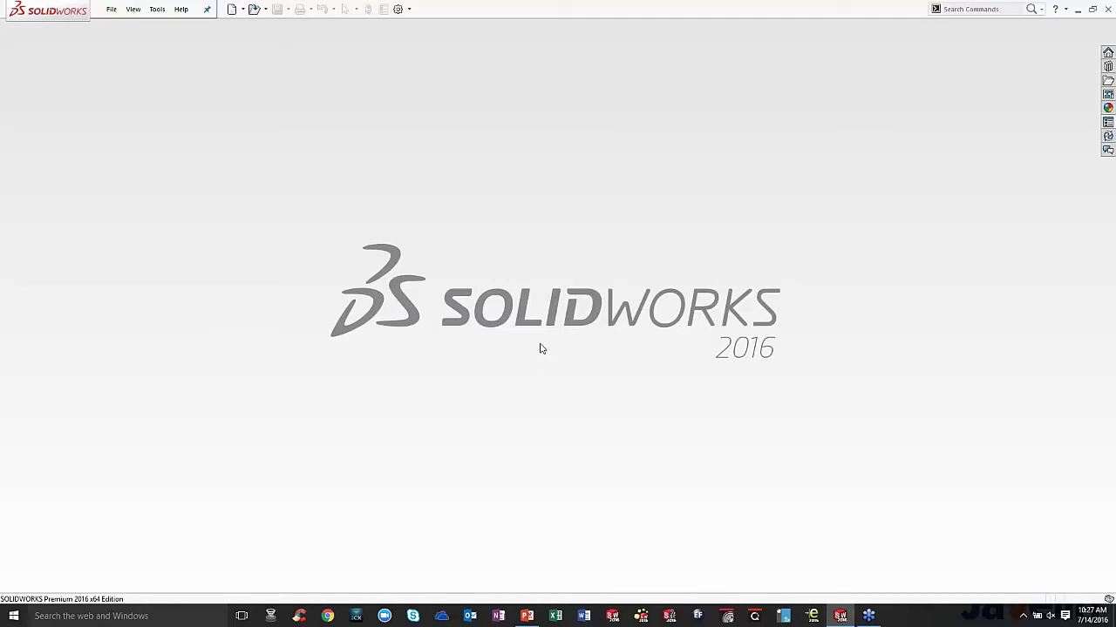
- Load Kidney_Liner.csv into another new pool, check its A-B measurement data, and close the project
left_click(157, 10)
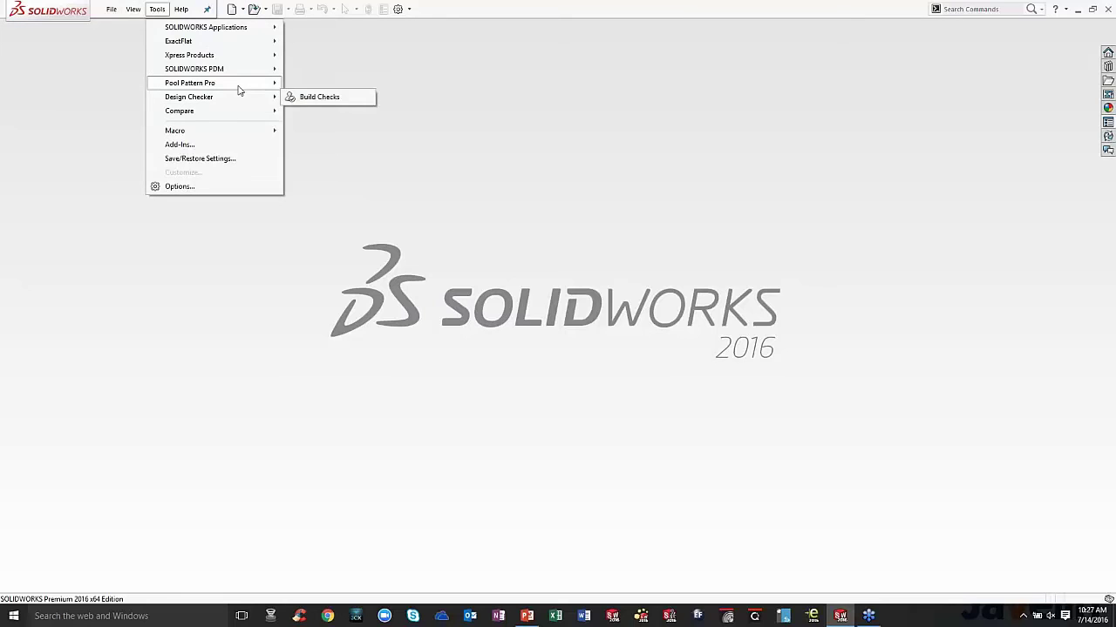
mouse_move(240, 84)
left_click(314, 83)
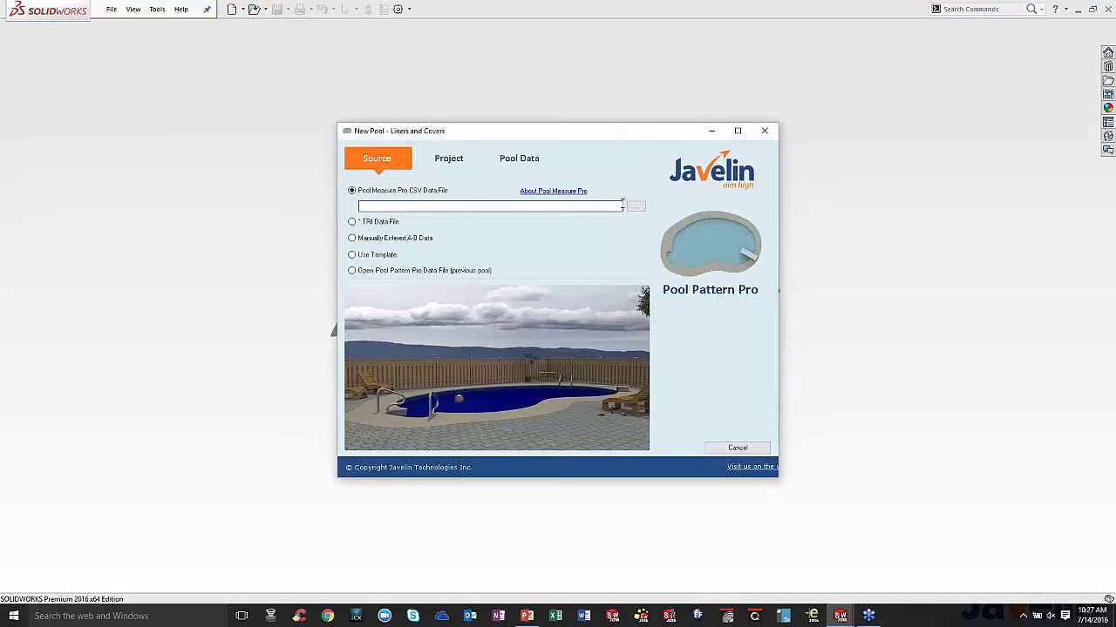
left_click(635, 206)
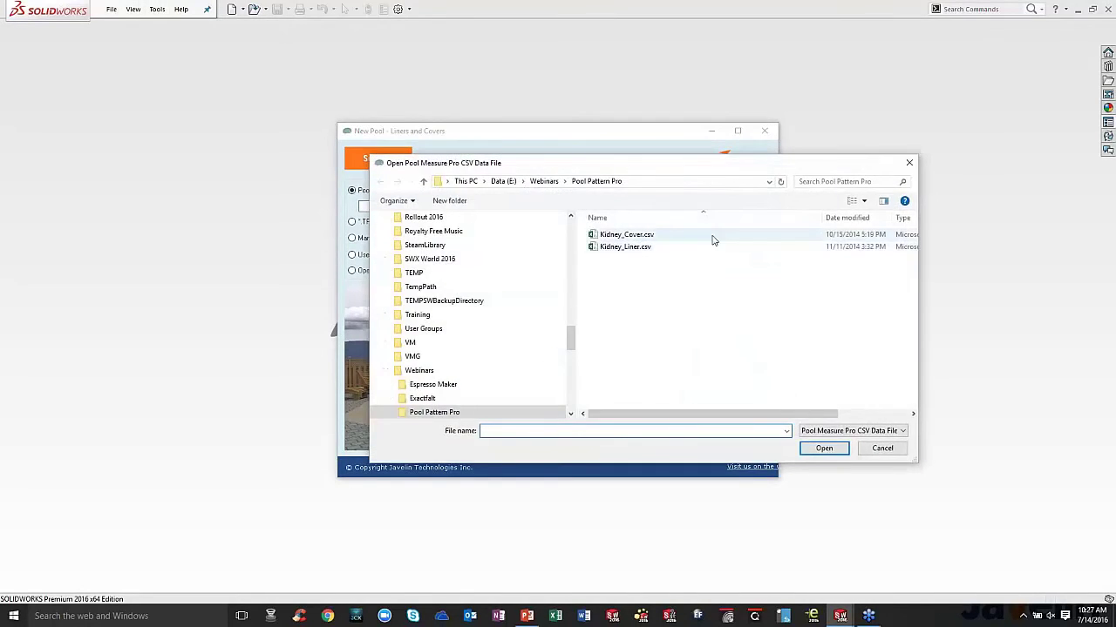
left_click(708, 249)
double_click(708, 249)
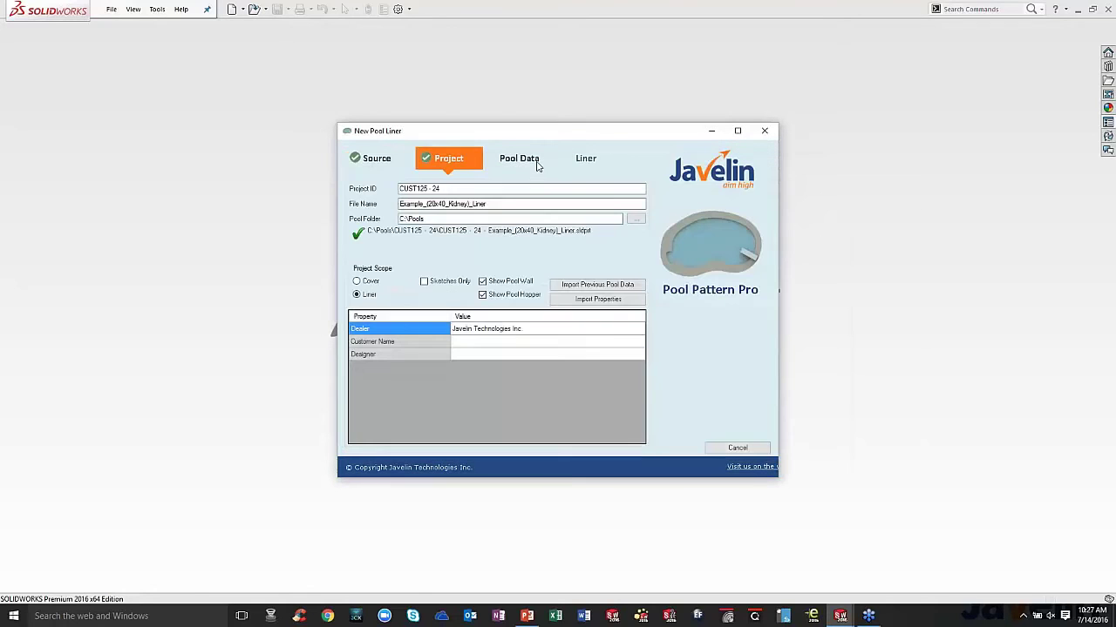
left_click(511, 158)
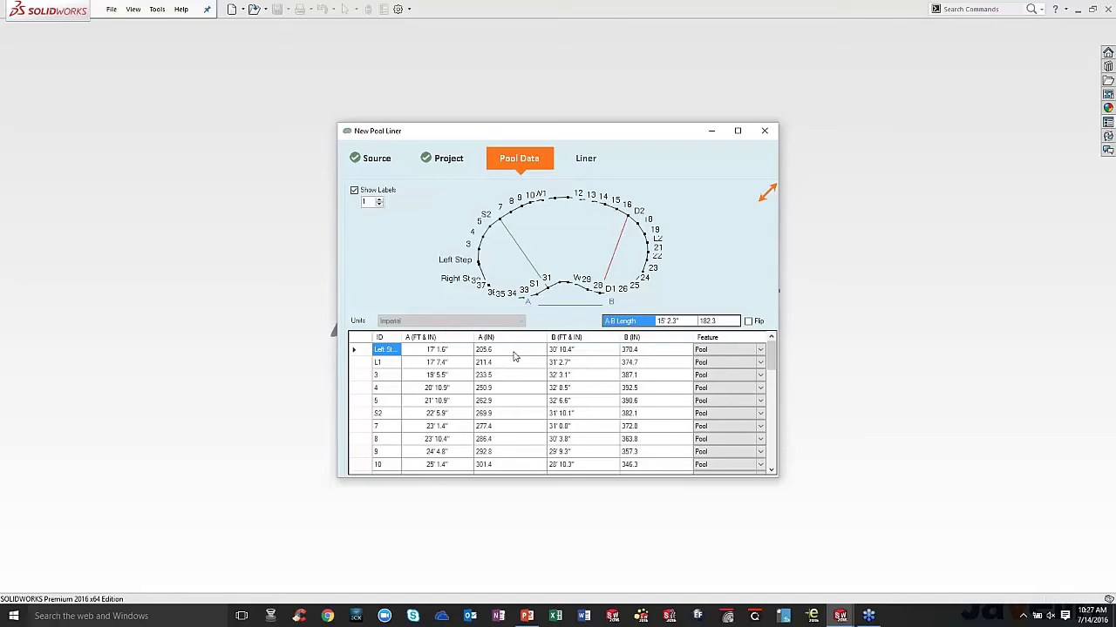
left_click(764, 130)
- Start a new pool project, dismiss the CSV file selection, and choose Use Template as the data source
left_click(157, 9)
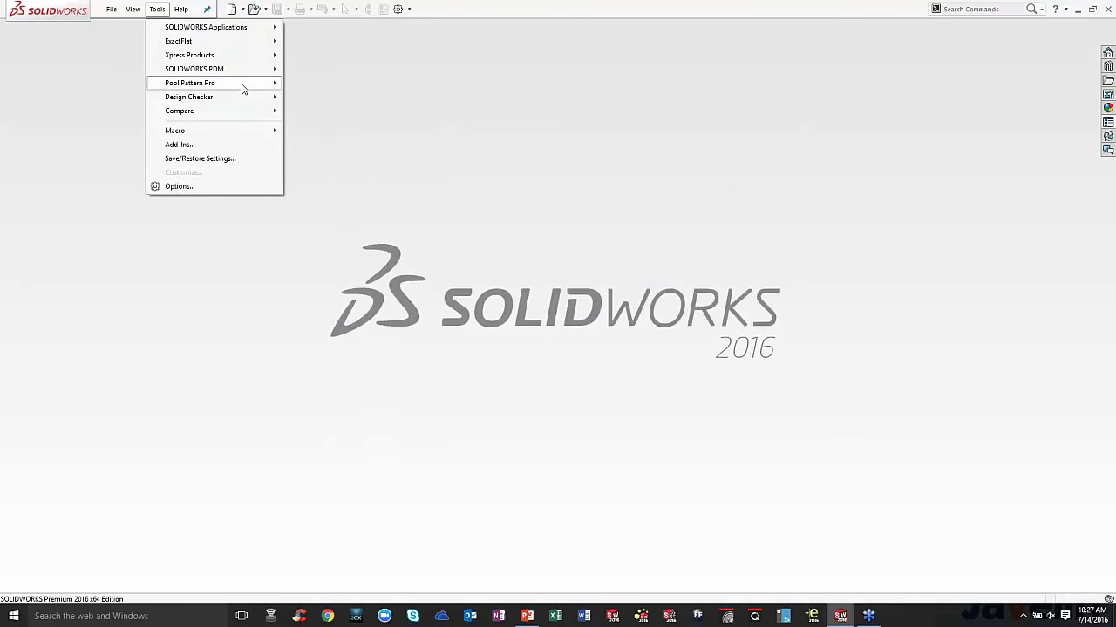
mouse_move(244, 84)
left_click(396, 83)
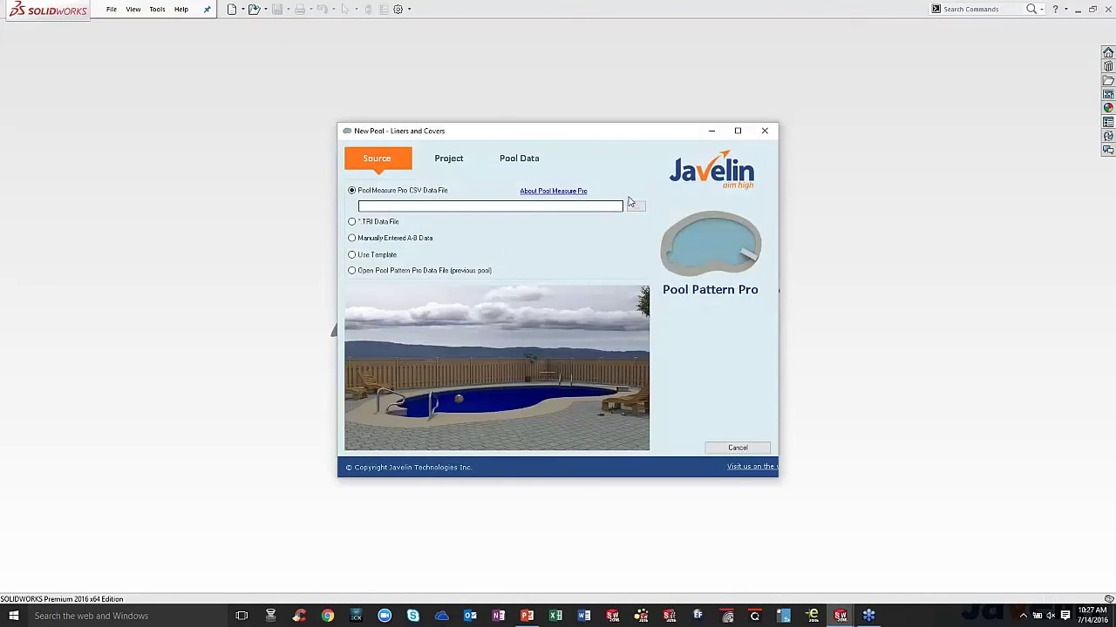
left_click(640, 209)
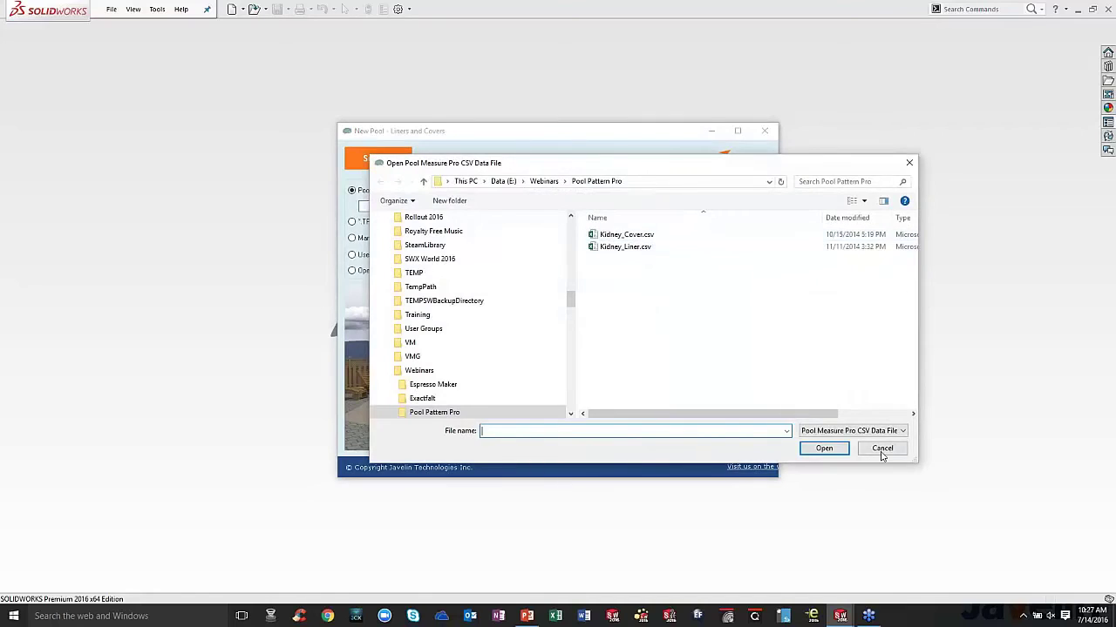
left_click(876, 446)
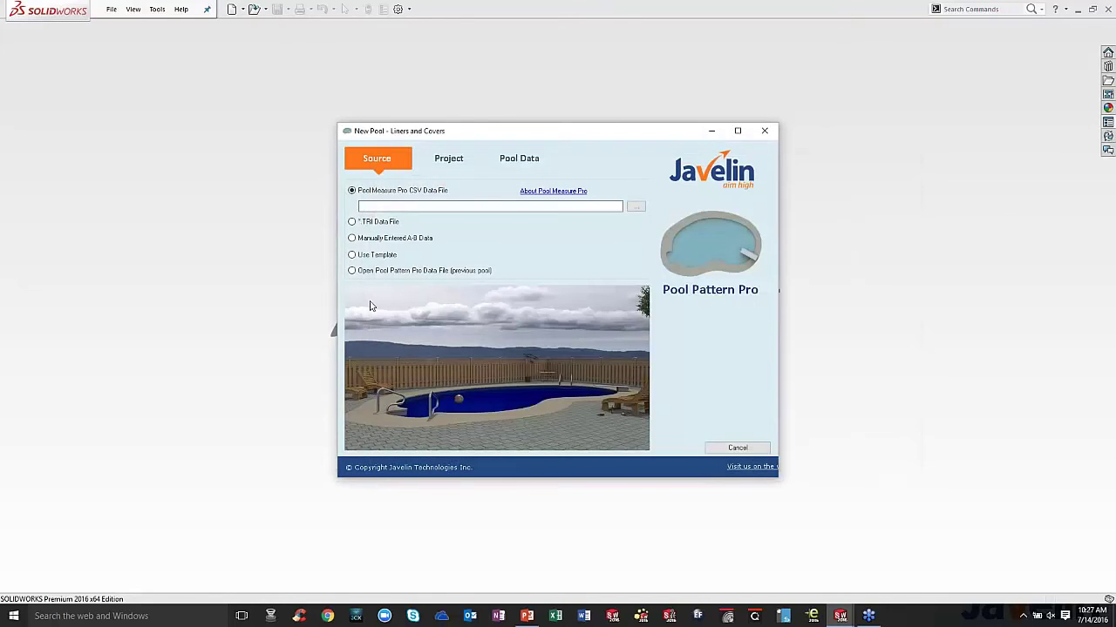
left_click(371, 255)
- Set the project scope to Cover, fill in placeholder text for the project ID and file name, and open the pool shape templates
left_click(366, 283)
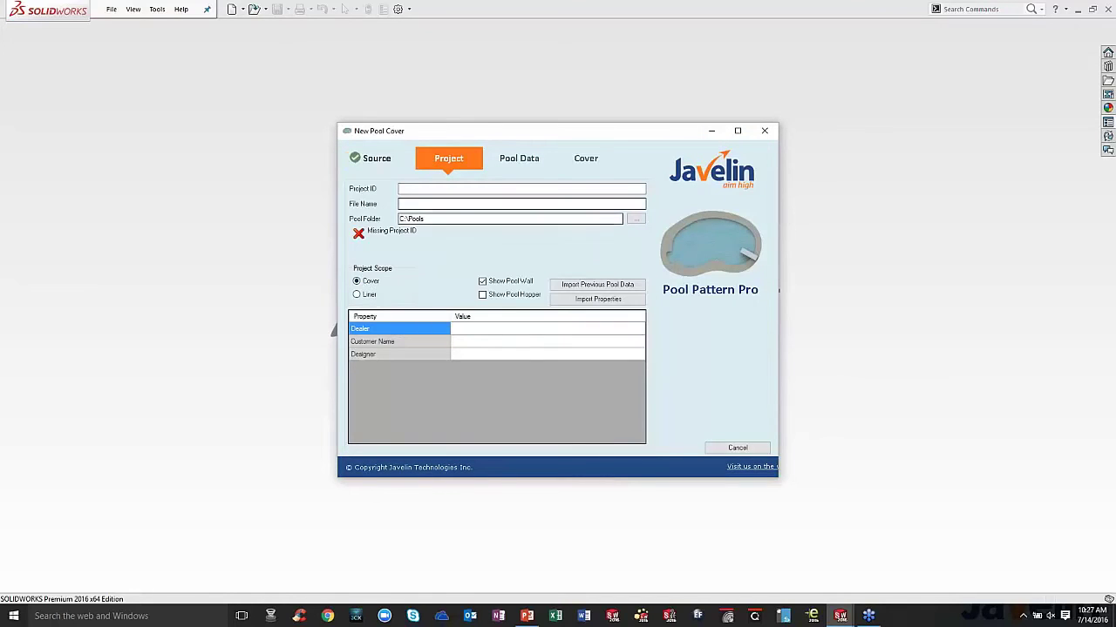
type("qwdqwd")
left_click(509, 163)
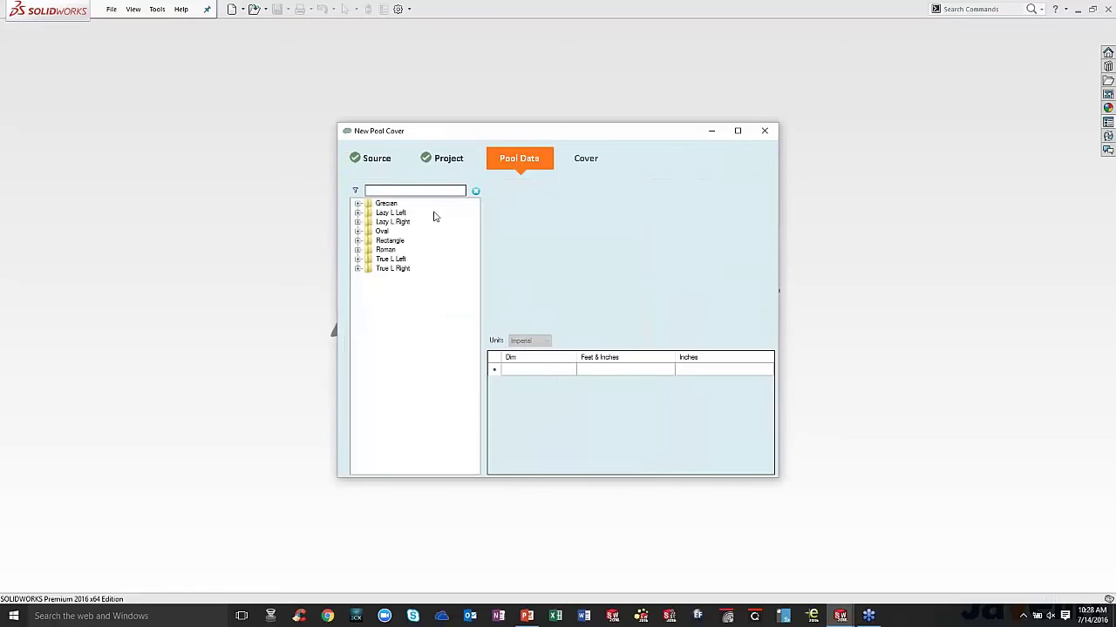
- Choose the Rectangle pool template and set dimension A to 192 inches and dimension B to 384 inches
left_click(357, 241)
left_click(397, 250)
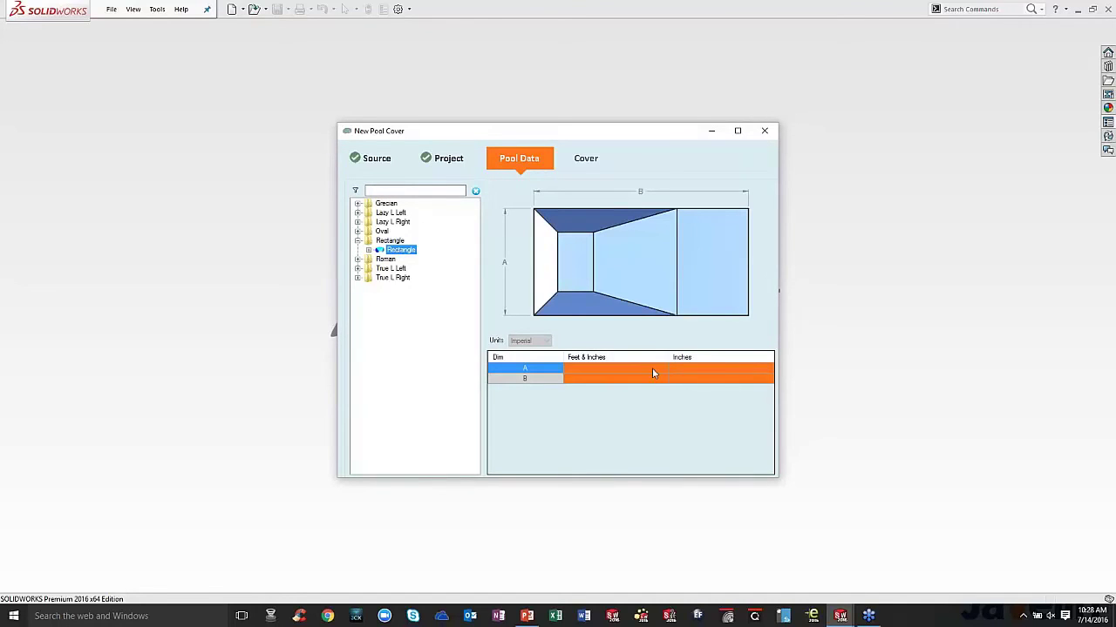
left_click(688, 369)
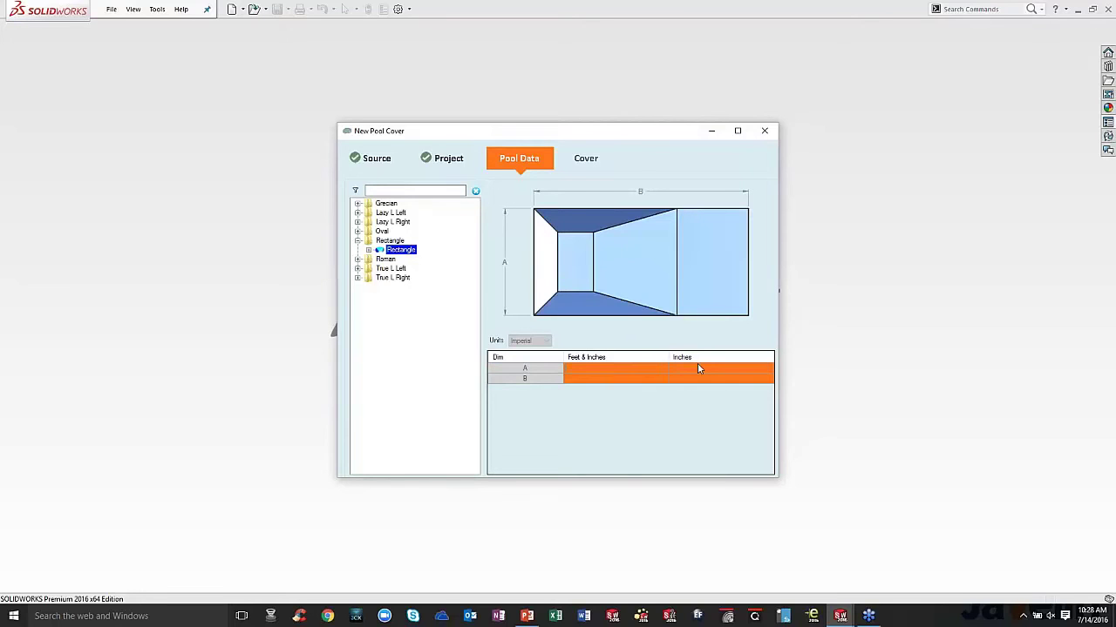
type("192")
key("Return")
type("384")
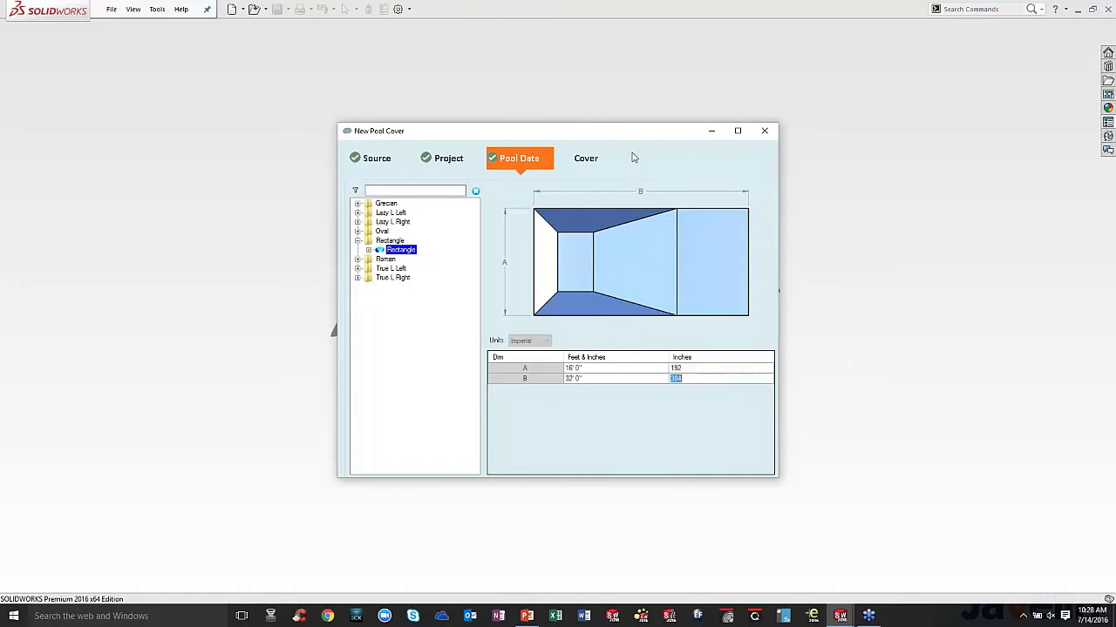
- Set the cover's deck overlap to 1' 6" in the cover options, and cancel the new pool cover without creating it
left_click(592, 161)
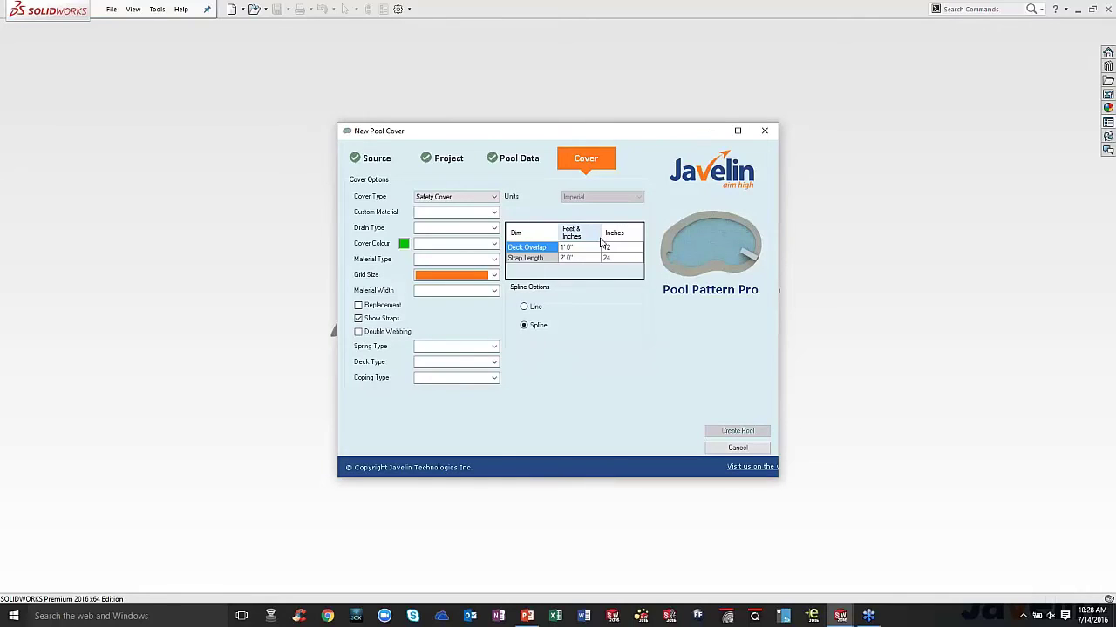
key("Tab")
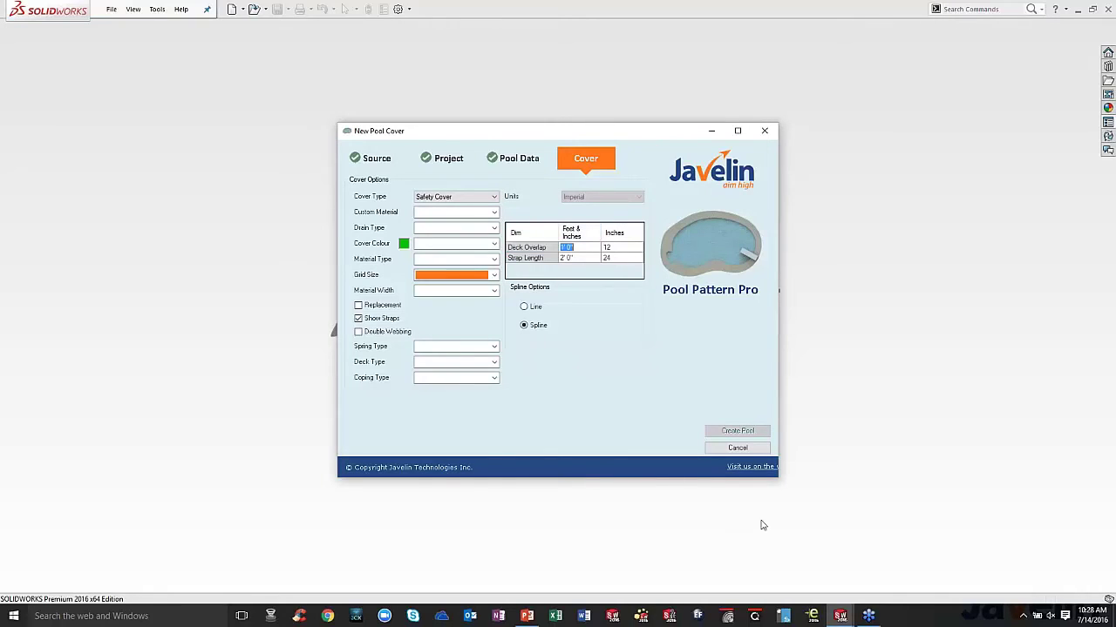
type("1' 6")
key("Tab")
key("Return")
left_click(563, 249)
left_click(746, 448)
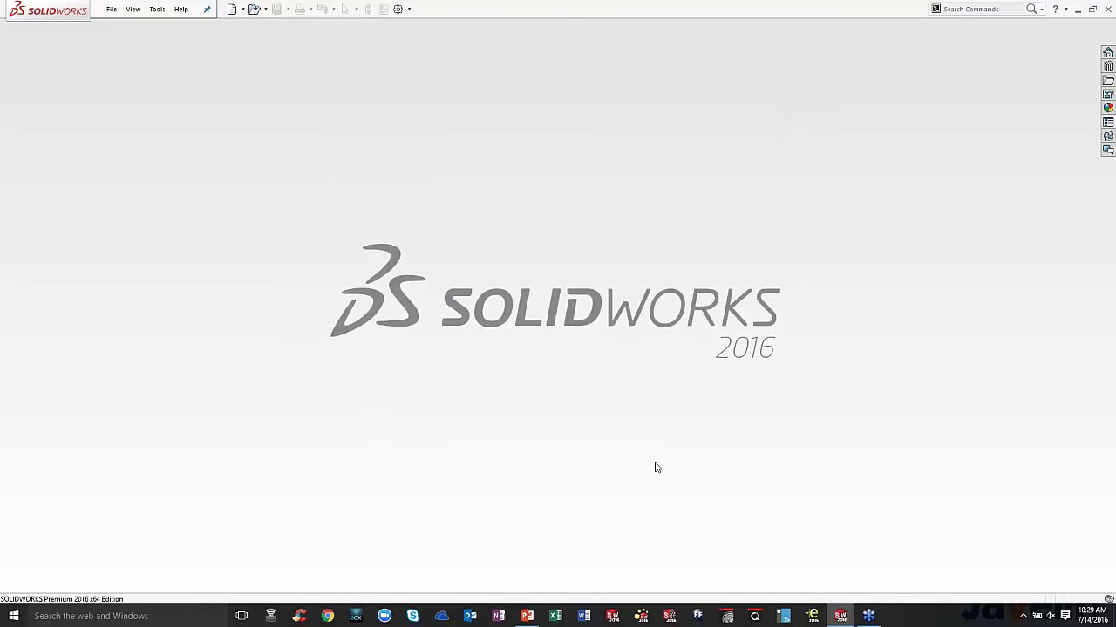
key("alt+Tab")
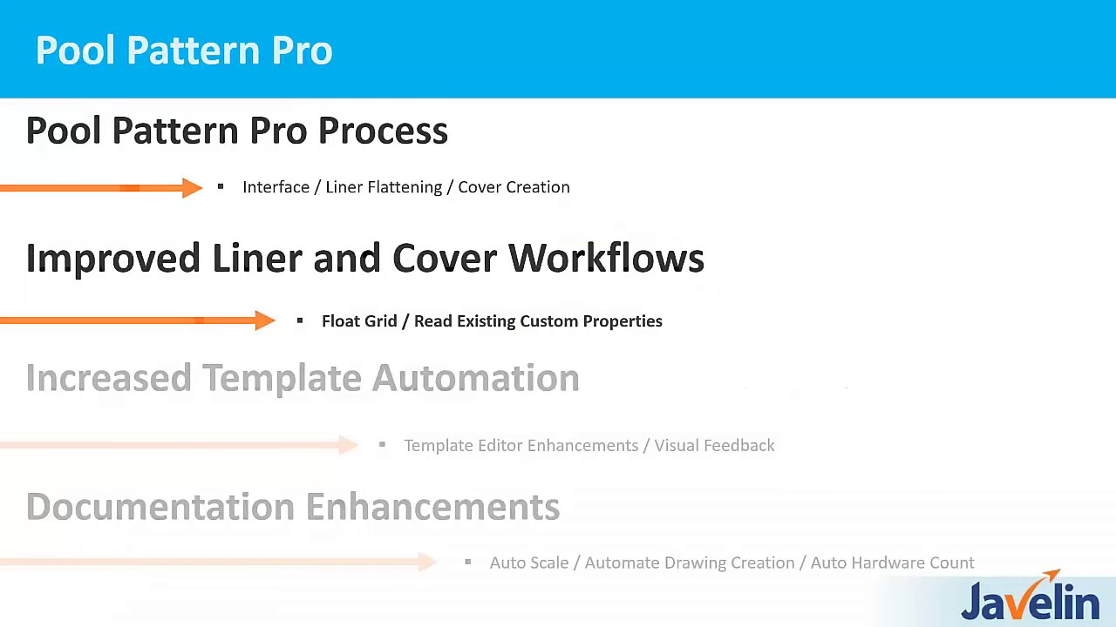
key("Right")
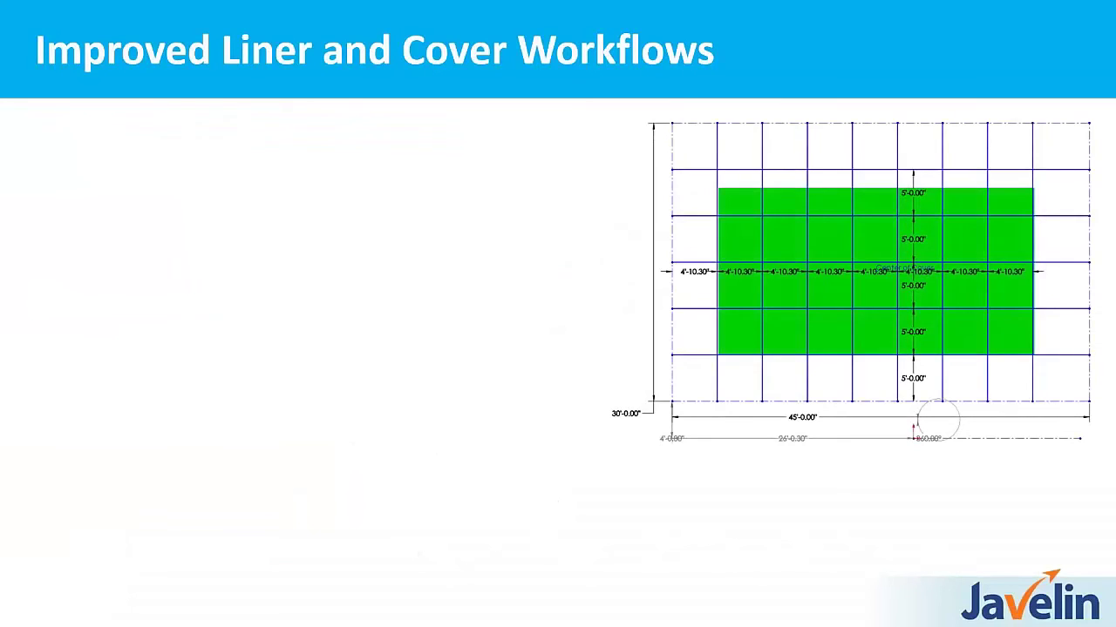